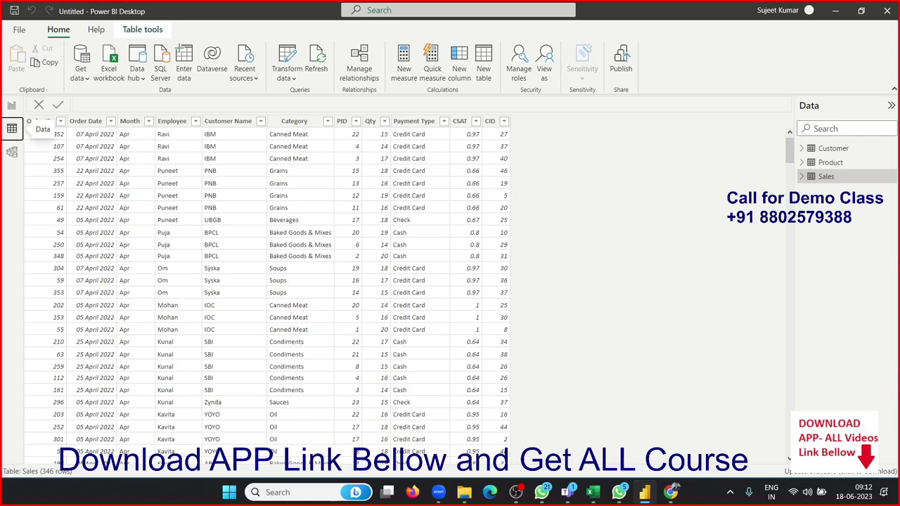
View the Customer table's data and select its Last Name and City columns
{"action": "left_click", "coordinate": [837, 150]}
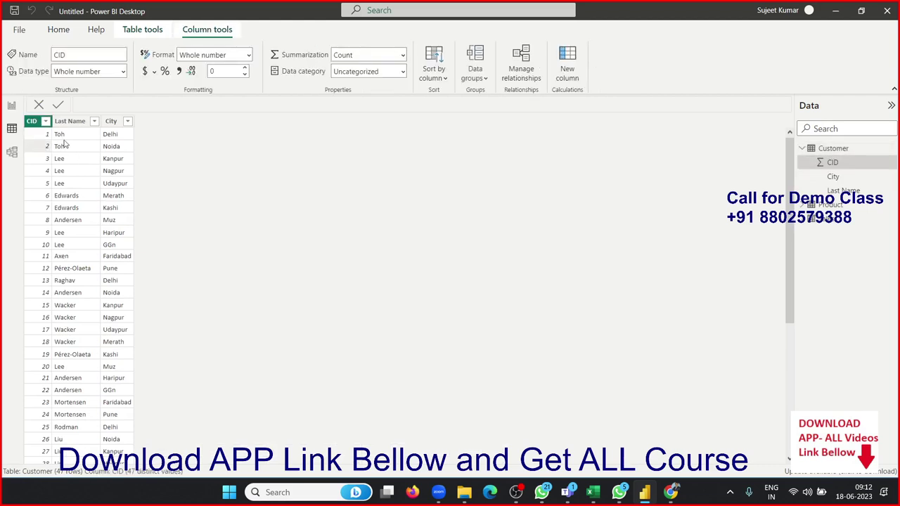
{"action": "left_click", "coordinate": [65, 145]}
{"action": "left_click", "coordinate": [122, 142]}
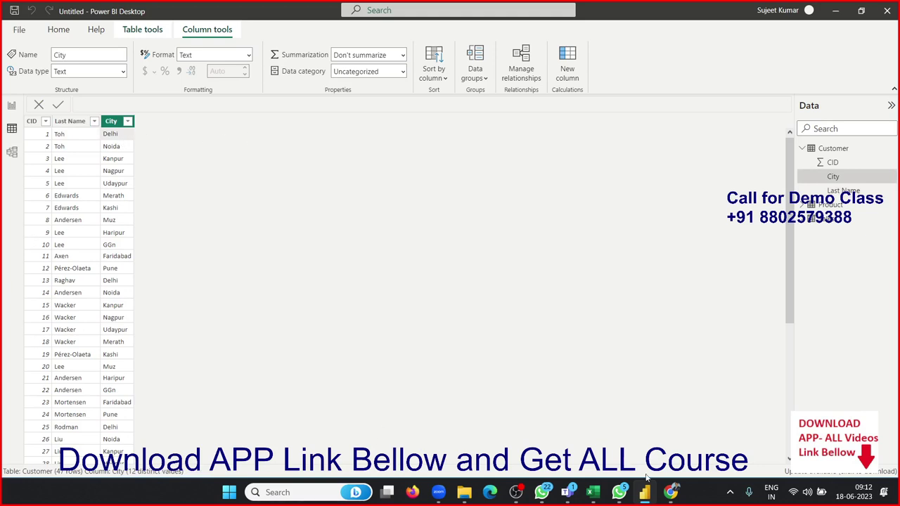
Browse the Product and Sales tables, select Sales PID and CID, then open the report page
{"action": "left_click", "coordinate": [828, 205]}
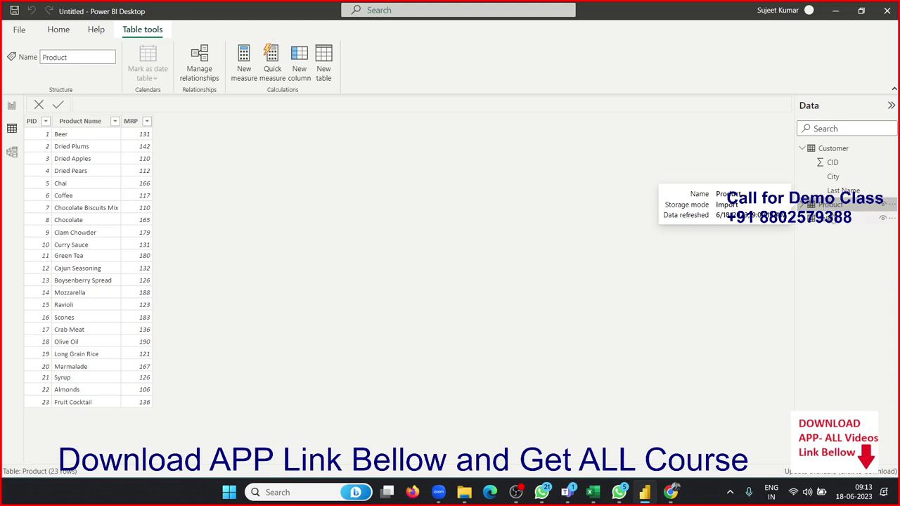
{"action": "left_click", "coordinate": [830, 218]}
{"action": "scroll", "coordinate": [326, 145], "scroll_direction": "up", "scroll_amount": 2}
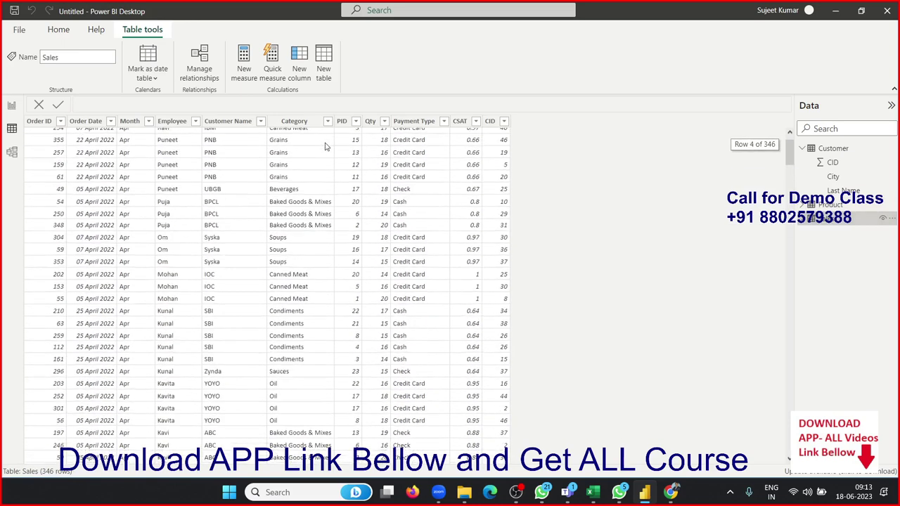
{"action": "scroll", "coordinate": [326, 145], "scroll_direction": "up", "scroll_amount": 1}
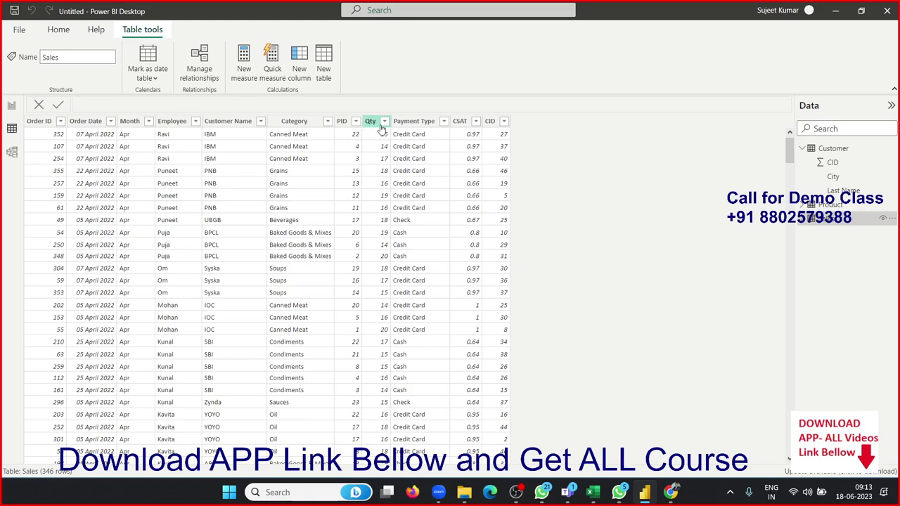
{"action": "left_click", "coordinate": [352, 128]}
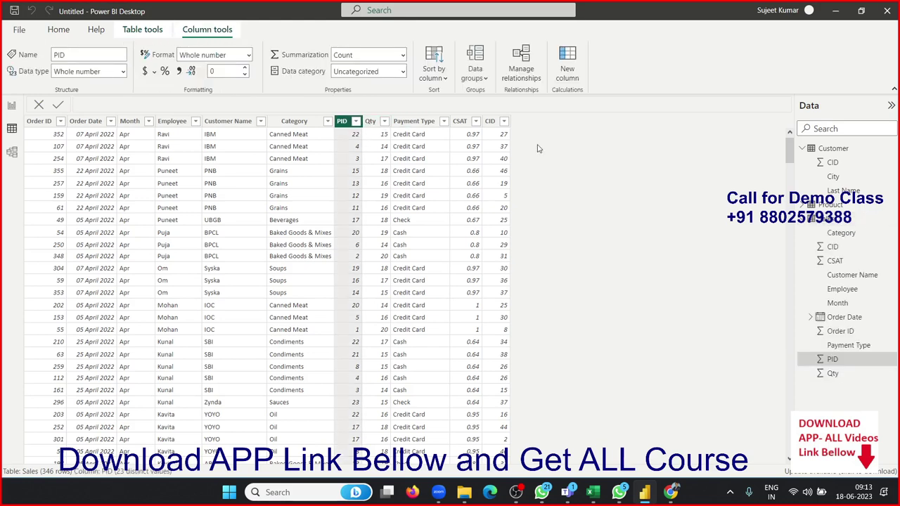
{"action": "left_click", "coordinate": [490, 127]}
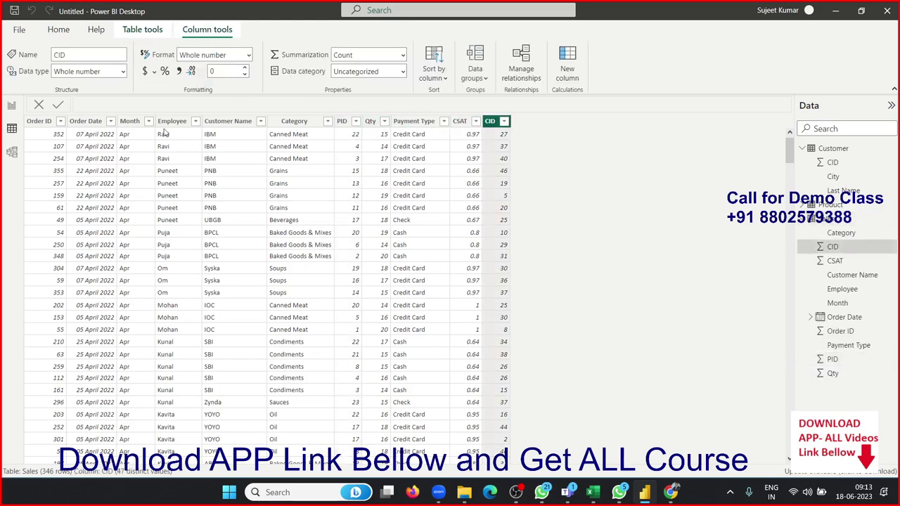
{"action": "left_click", "coordinate": [12, 106]}
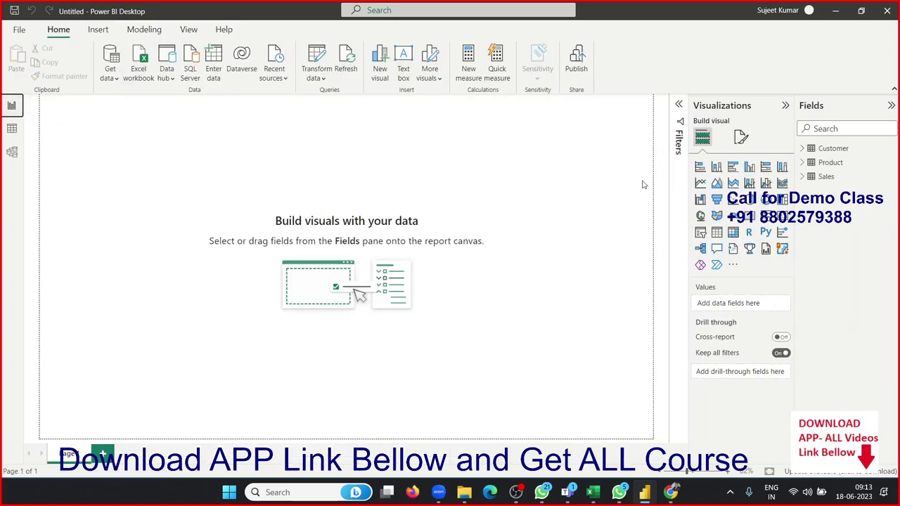
Insert a matrix visual with Product Name as rows and enlarge it on the canvas
{"action": "left_click", "coordinate": [717, 233]}
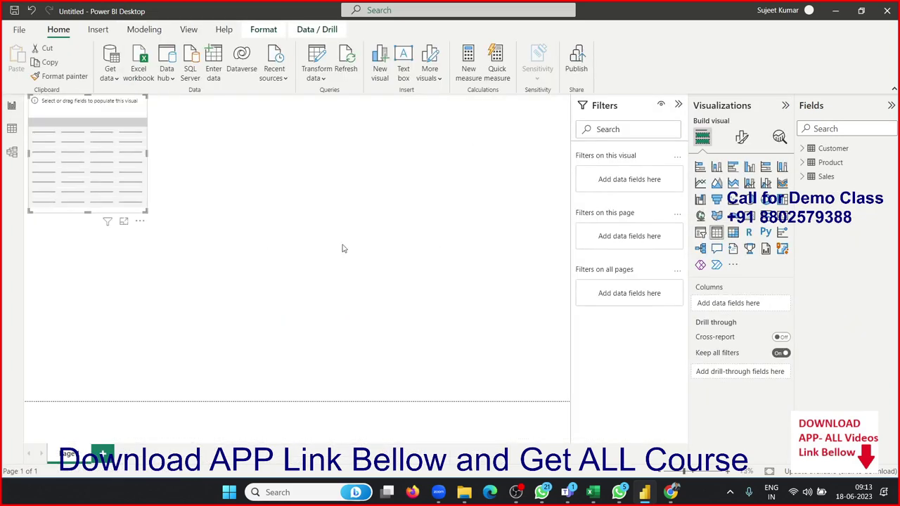
{"action": "left_click", "coordinate": [732, 233]}
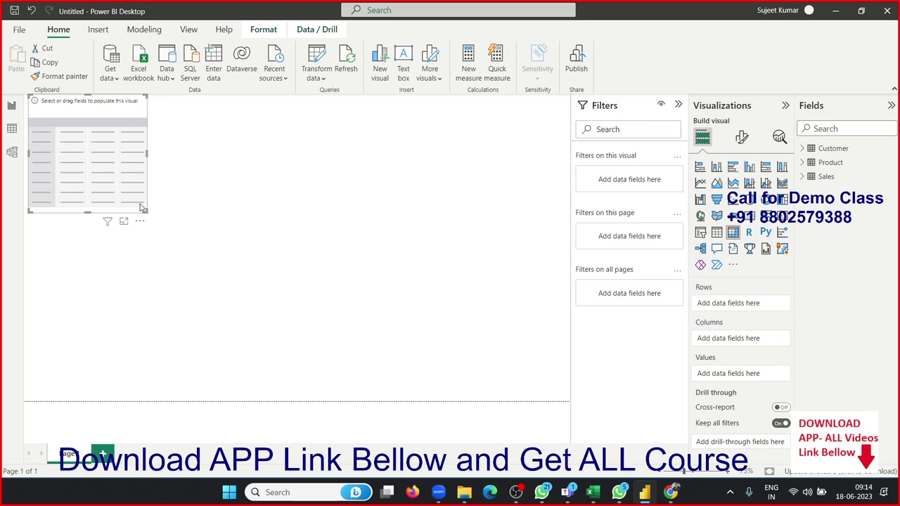
{"action": "left_click", "coordinate": [810, 164]}
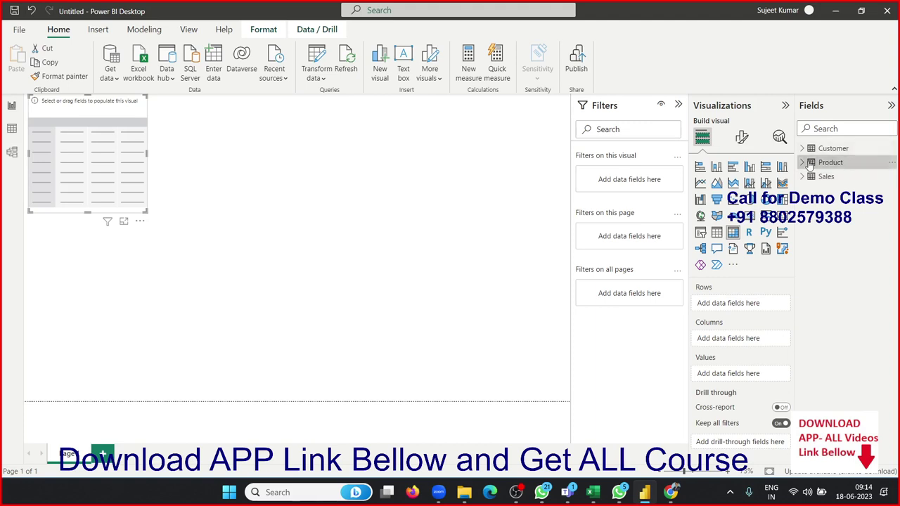
{"action": "left_click", "coordinate": [809, 163]}
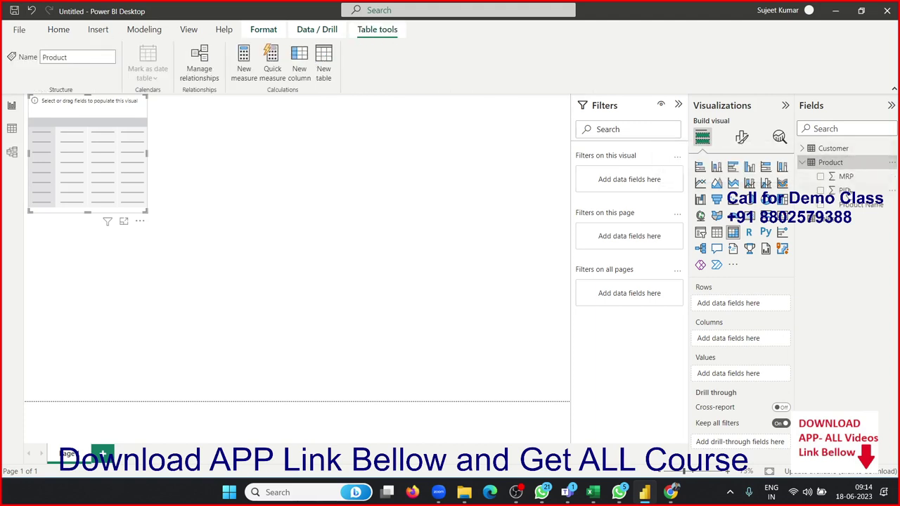
{"action": "left_click_drag", "start_coordinate": [853, 205], "coordinate": [100, 184]}
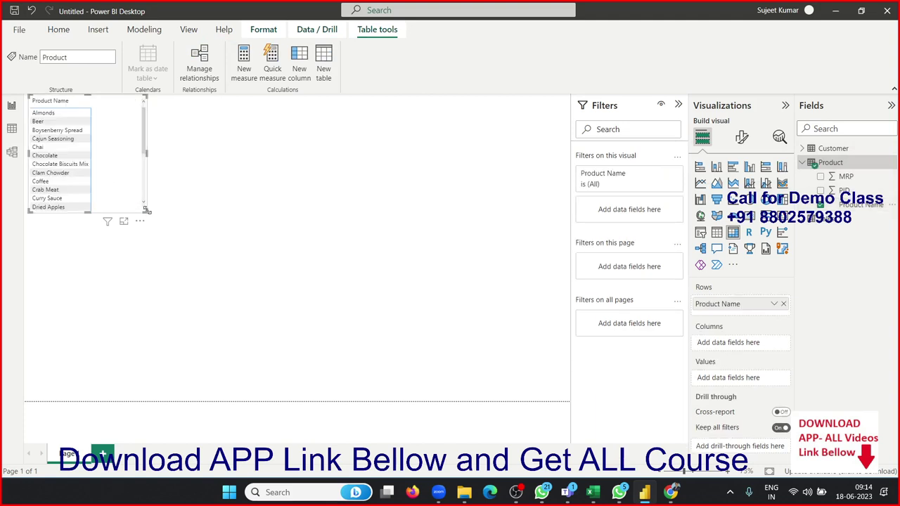
{"action": "mouse_move", "coordinate": [148, 212]}
{"action": "left_mouse_down"}
{"action": "mouse_move", "coordinate": [355, 297]}
{"action": "mouse_move", "coordinate": [424, 341]}
{"action": "left_mouse_up"}
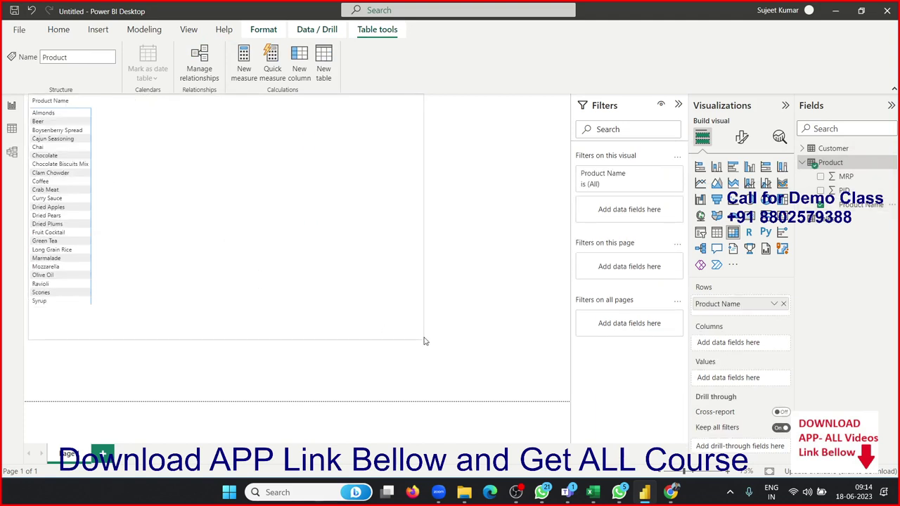
Add Customer City as the matrix columns, then switch to the table data view
{"action": "left_click", "coordinate": [811, 150]}
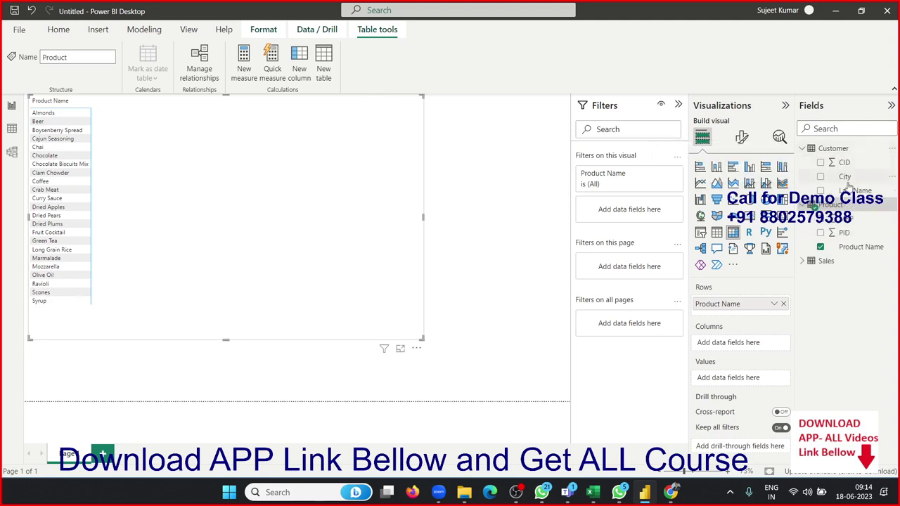
{"action": "left_click_drag", "start_coordinate": [844, 177], "coordinate": [766, 354]}
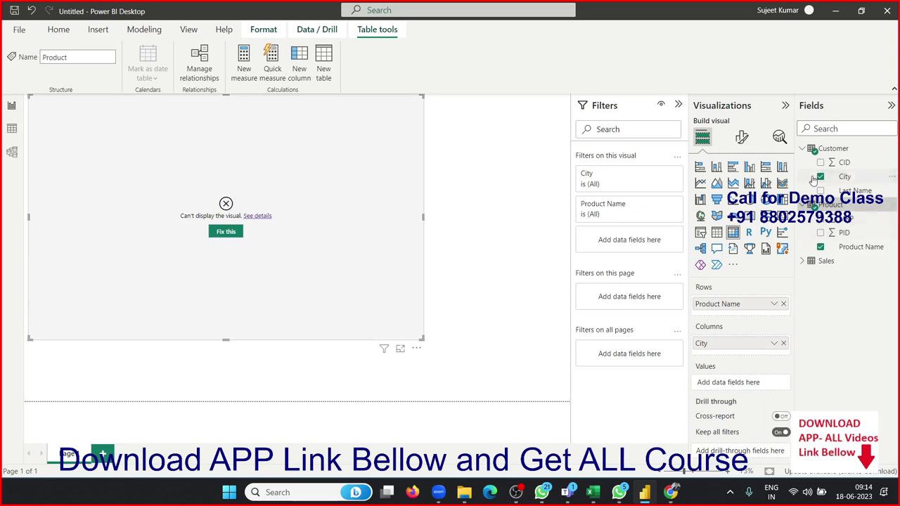
{"action": "left_click", "coordinate": [802, 261]}
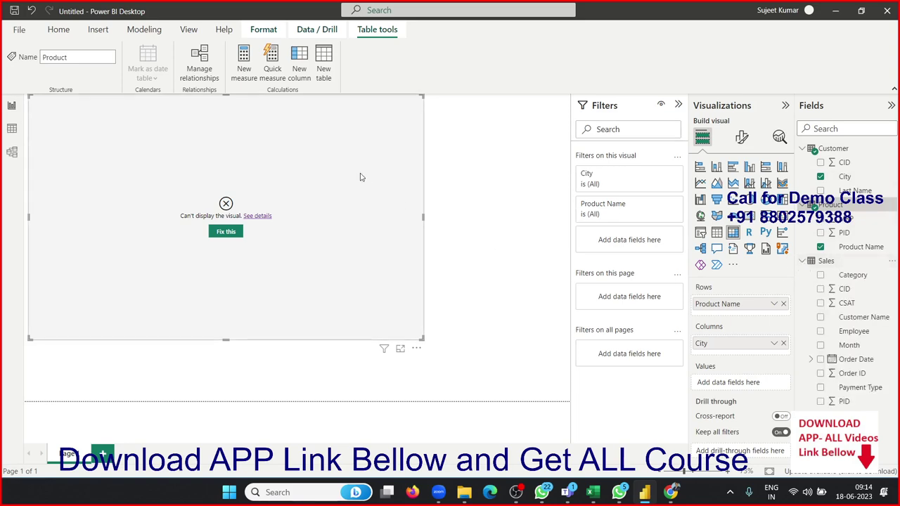
{"action": "left_click", "coordinate": [11, 130]}
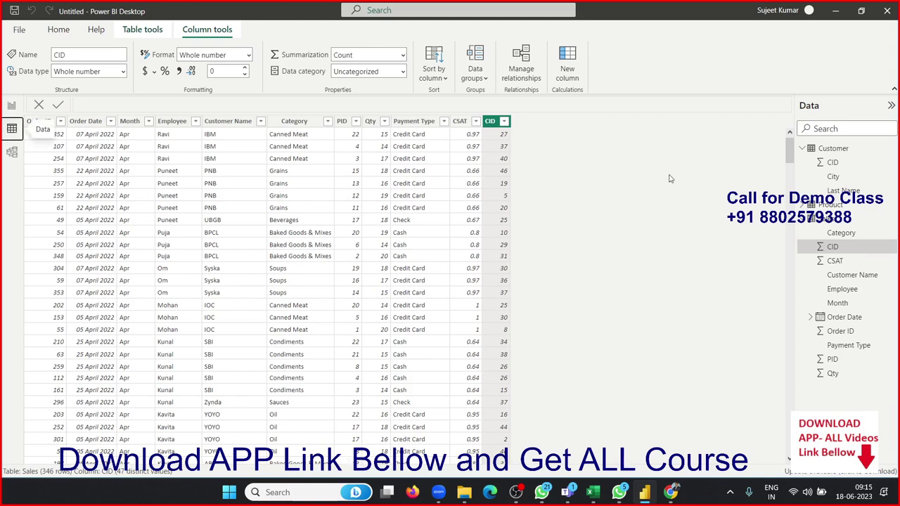
Collapse the field lists, open the model diagram and stretch the Sales card to show PID and Qty
{"action": "left_click", "coordinate": [804, 218]}
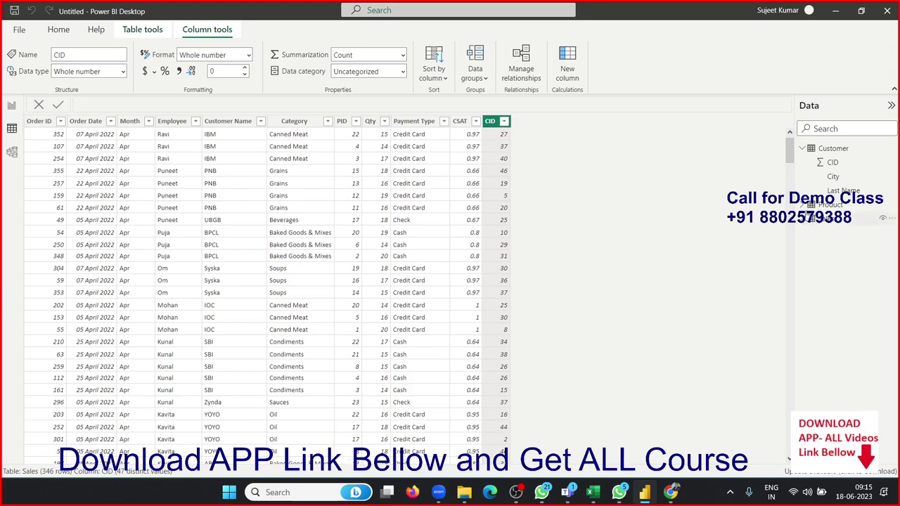
{"action": "left_click", "coordinate": [803, 150]}
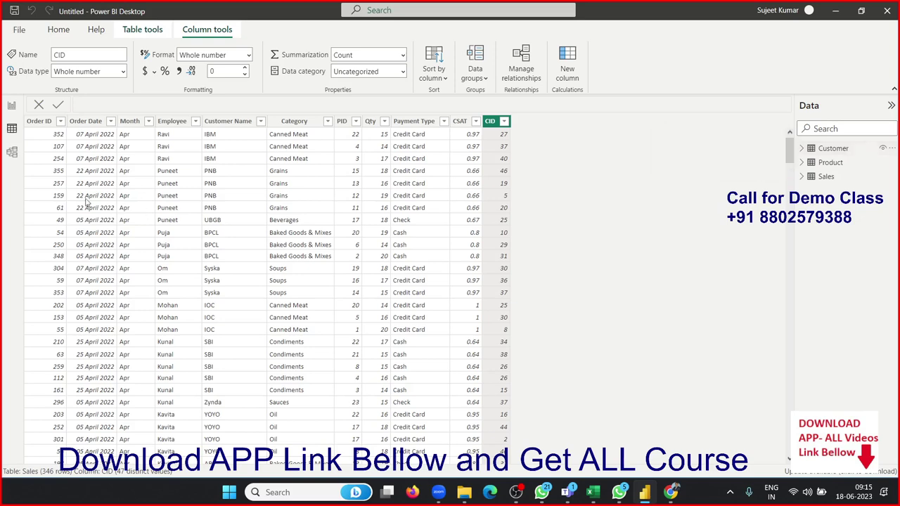
{"action": "left_click", "coordinate": [12, 153]}
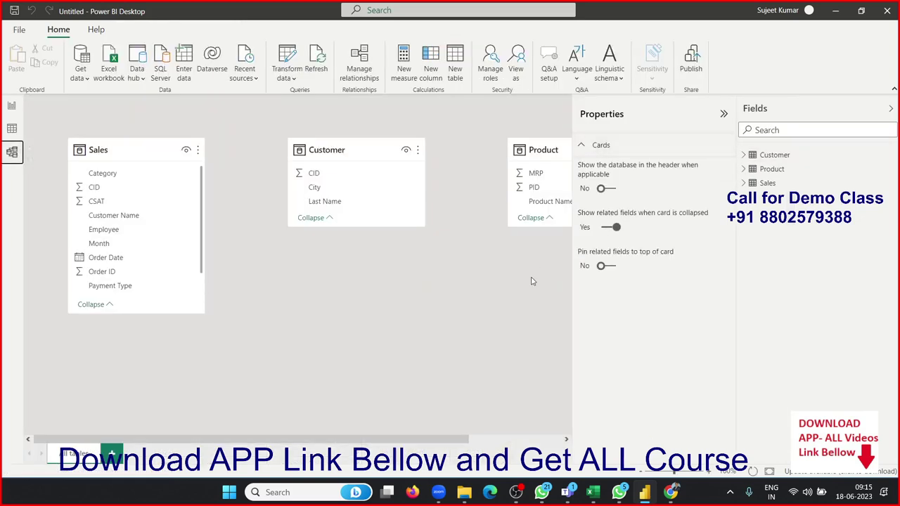
{"action": "left_click", "coordinate": [723, 115]}
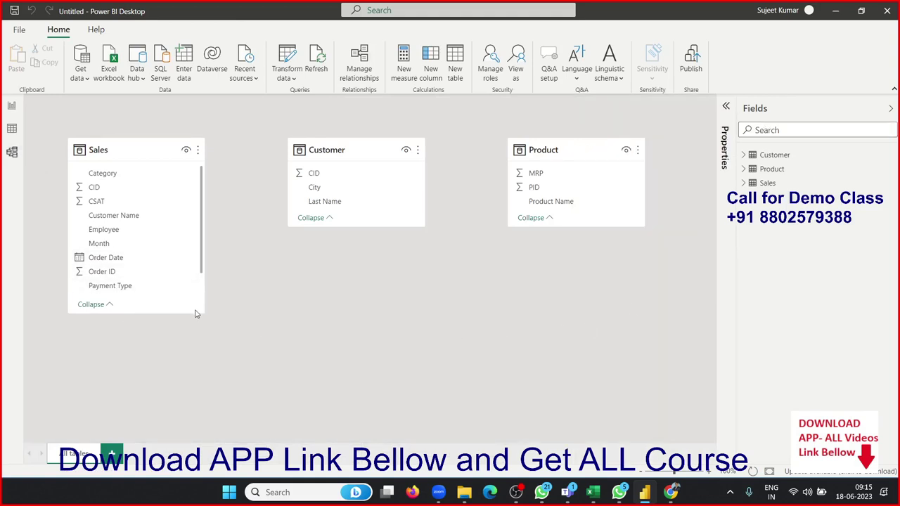
{"action": "left_click_drag", "start_coordinate": [202, 314], "coordinate": [207, 386]}
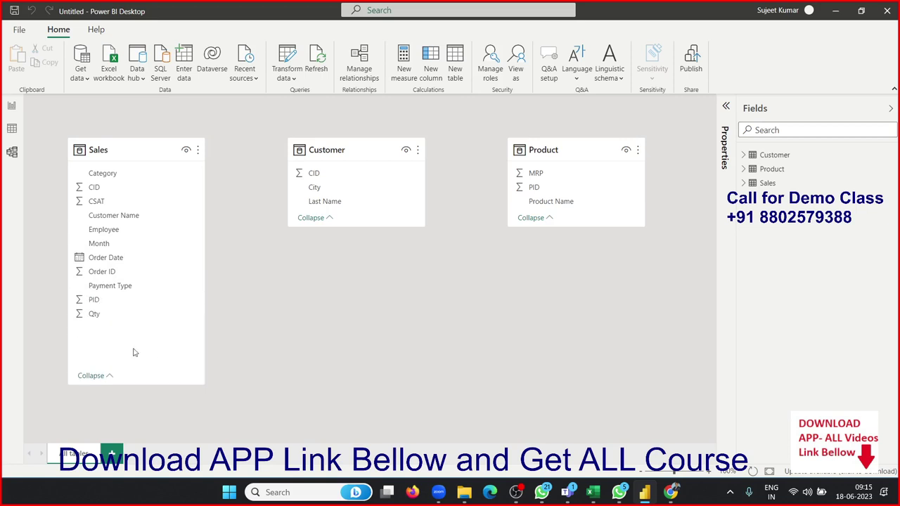
Relate Sales PID to Product PID and Sales CID to Customer CID, then return to the report
{"action": "left_click", "coordinate": [95, 301]}
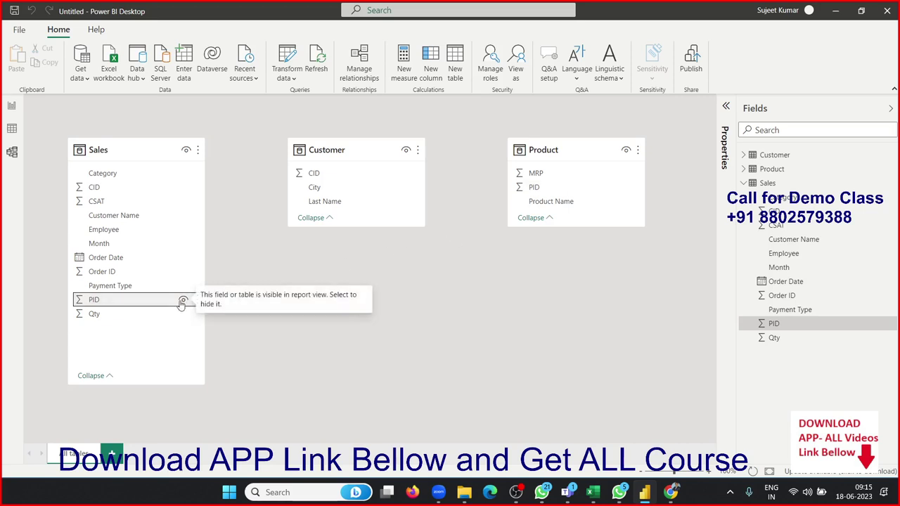
{"action": "mouse_move", "coordinate": [114, 302]}
{"action": "left_mouse_down"}
{"action": "mouse_move", "coordinate": [383, 318]}
{"action": "mouse_move", "coordinate": [566, 191]}
{"action": "left_mouse_up"}
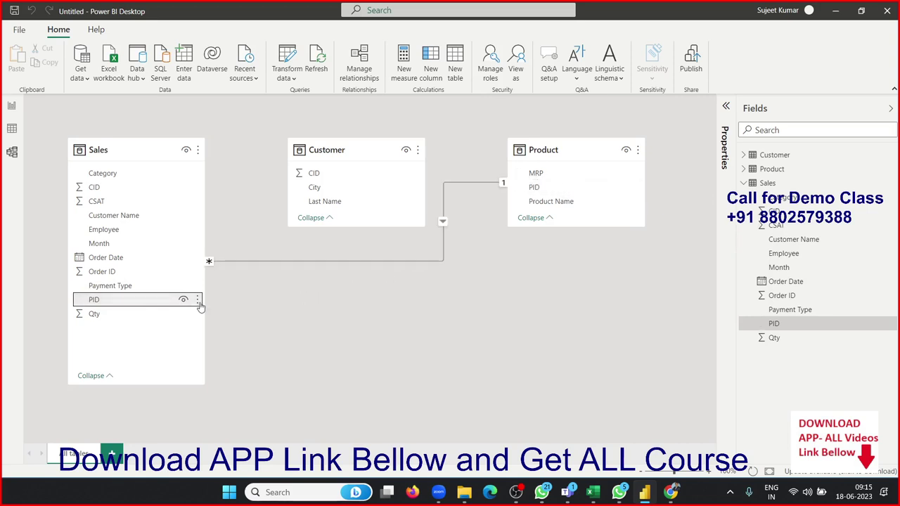
{"action": "left_click", "coordinate": [100, 190]}
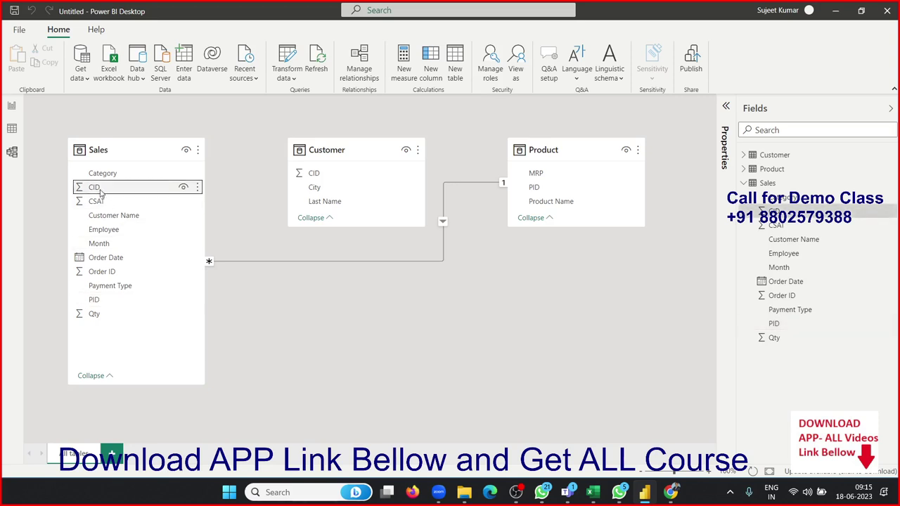
{"action": "left_click_drag", "start_coordinate": [101, 194], "coordinate": [336, 187]}
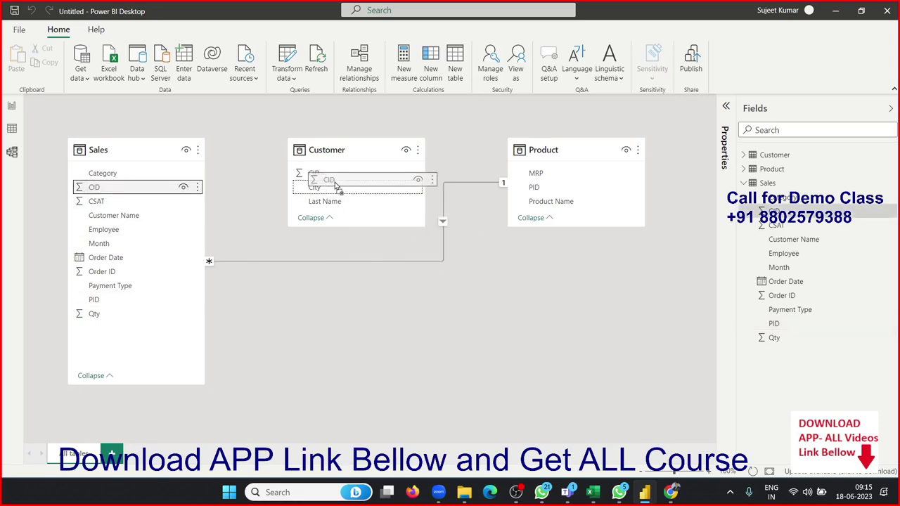
{"action": "left_click_drag", "start_coordinate": [336, 185], "coordinate": [343, 175]}
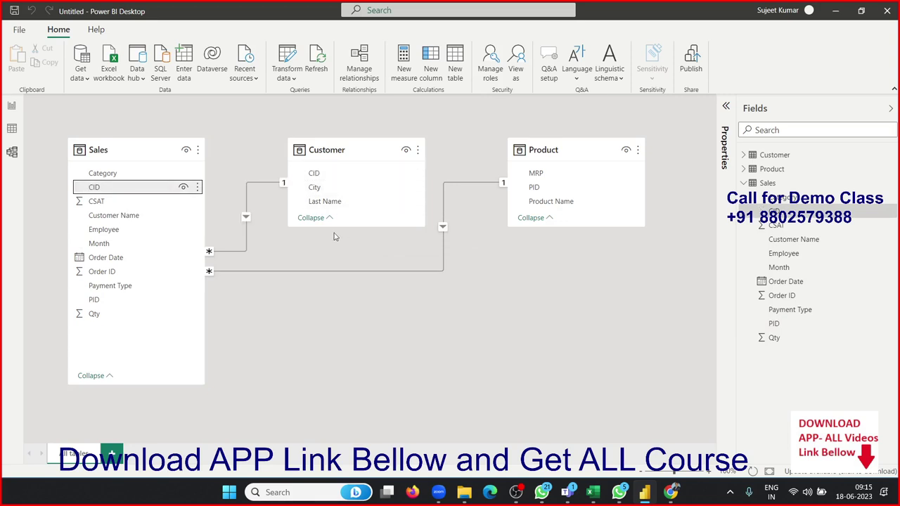
{"action": "left_click", "coordinate": [12, 106]}
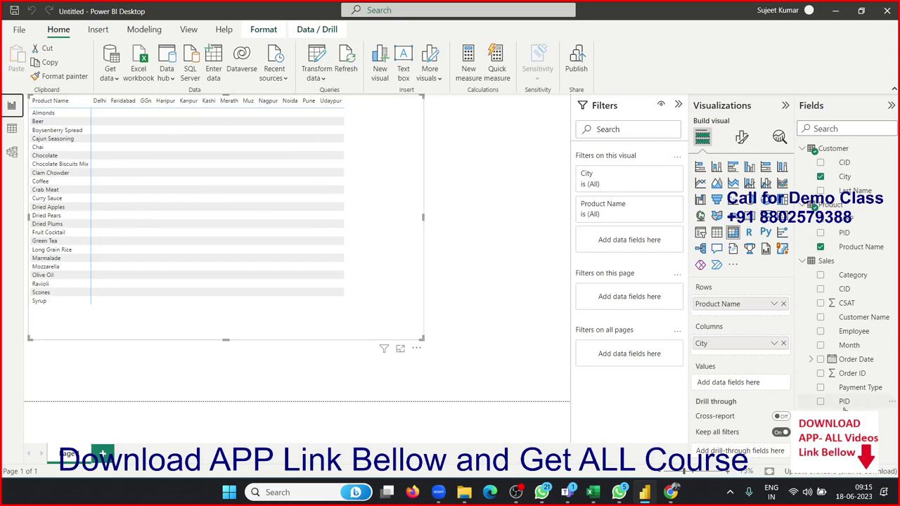
{"action": "left_click_drag", "start_coordinate": [851, 416], "coordinate": [267, 254]}
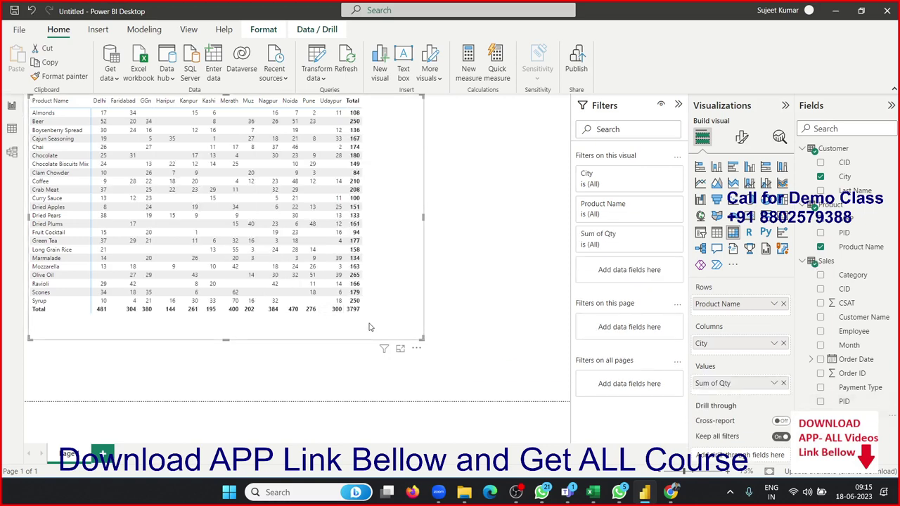
{"action": "left_click_drag", "start_coordinate": [422, 338], "coordinate": [374, 328]}
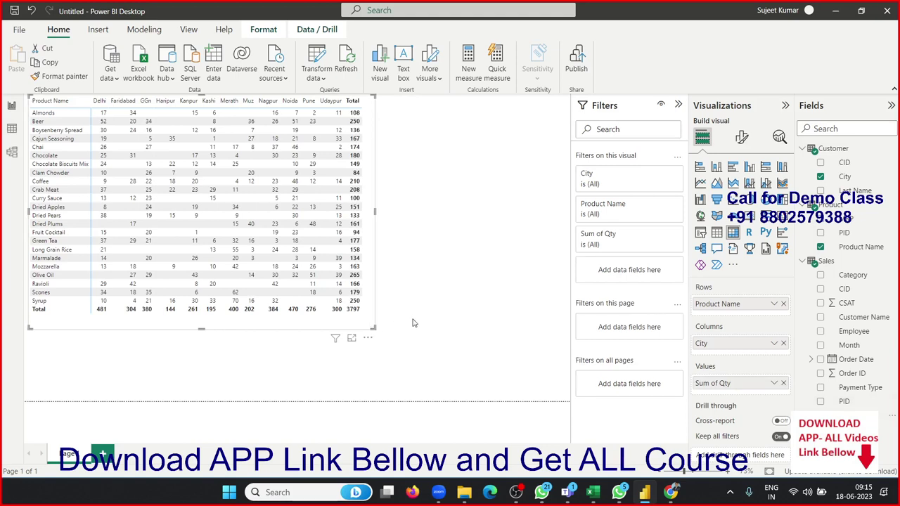
{"action": "left_click", "coordinate": [431, 262]}
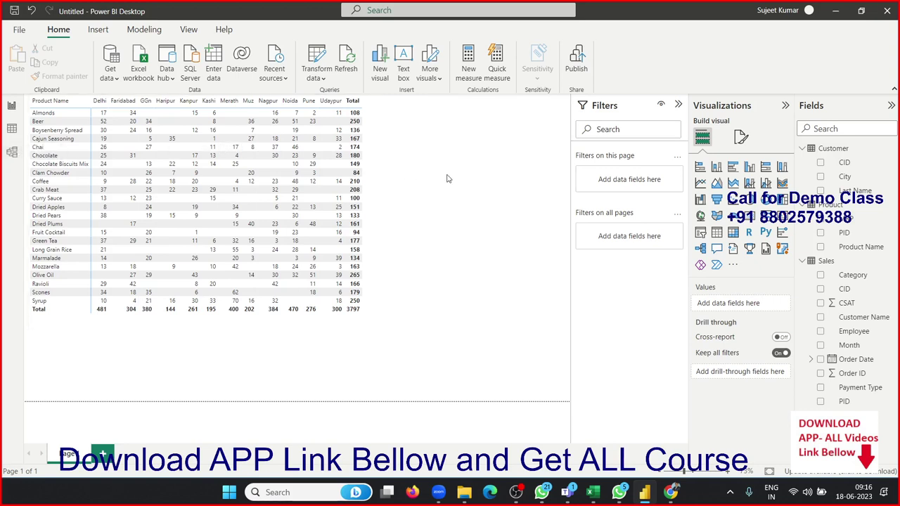
Add a slicer visual at the top right of the page, narrowed so it clears the matrix
{"action": "left_click", "coordinate": [701, 232]}
{"action": "left_click_drag", "start_coordinate": [342, 323], "coordinate": [514, 105]}
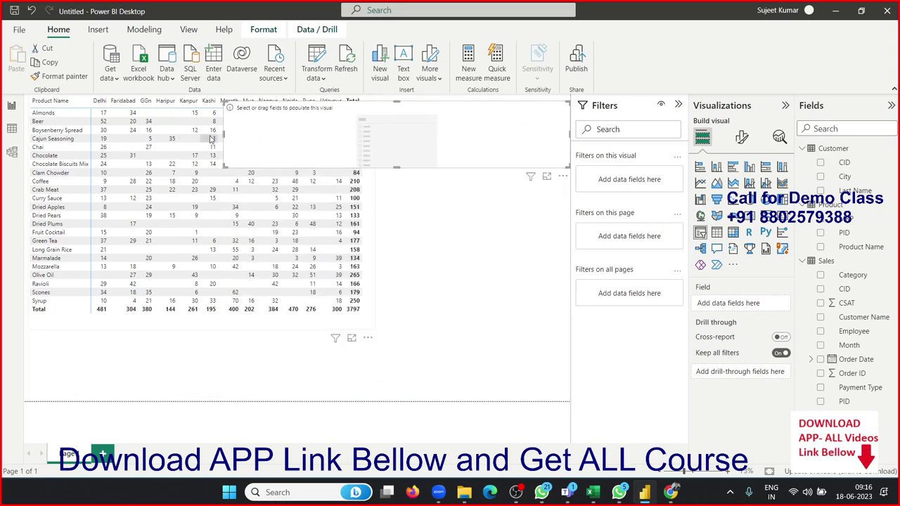
{"action": "left_click_drag", "start_coordinate": [224, 133], "coordinate": [371, 133]}
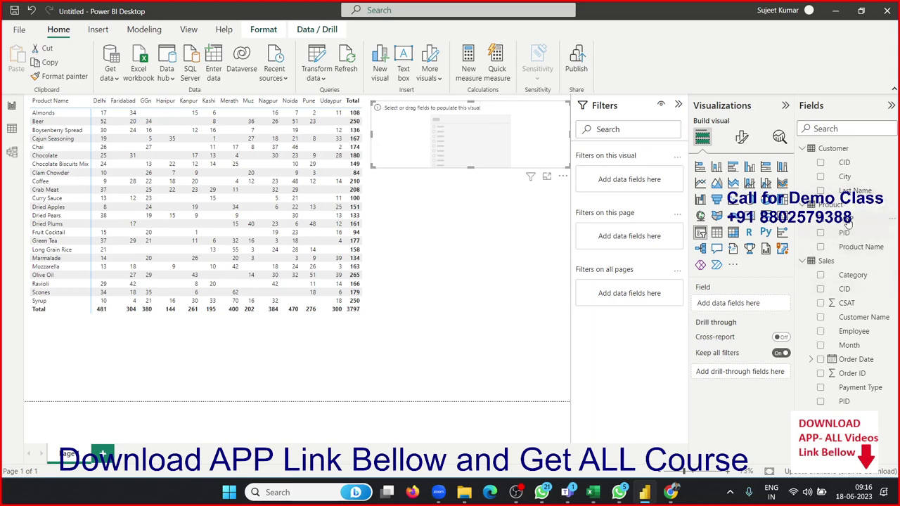
Put Customer Last Name into the slicer, filter to one customer, and close the window
{"action": "mouse_move", "coordinate": [854, 190]}
{"action": "left_mouse_down"}
{"action": "mouse_move", "coordinate": [432, 168]}
{"action": "mouse_move", "coordinate": [467, 132]}
{"action": "left_mouse_up"}
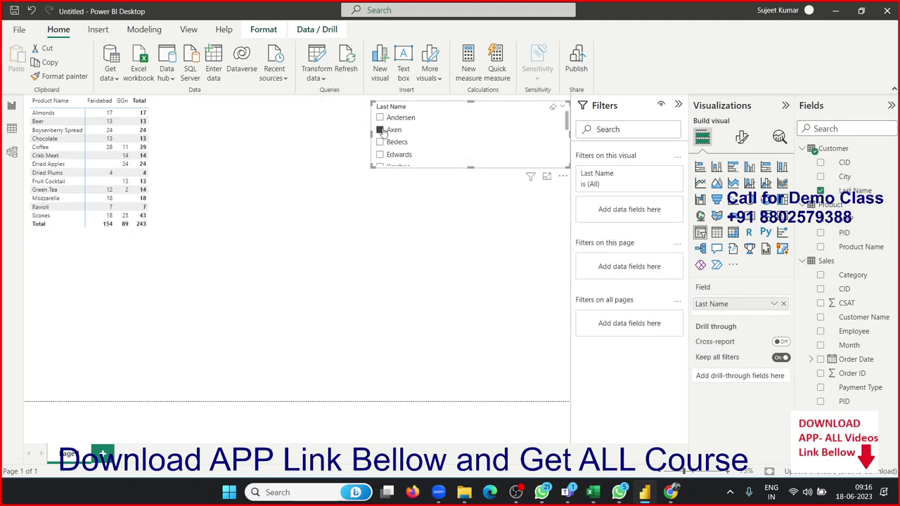
{"action": "left_click", "coordinate": [380, 117]}
{"action": "left_click", "coordinate": [383, 136]}
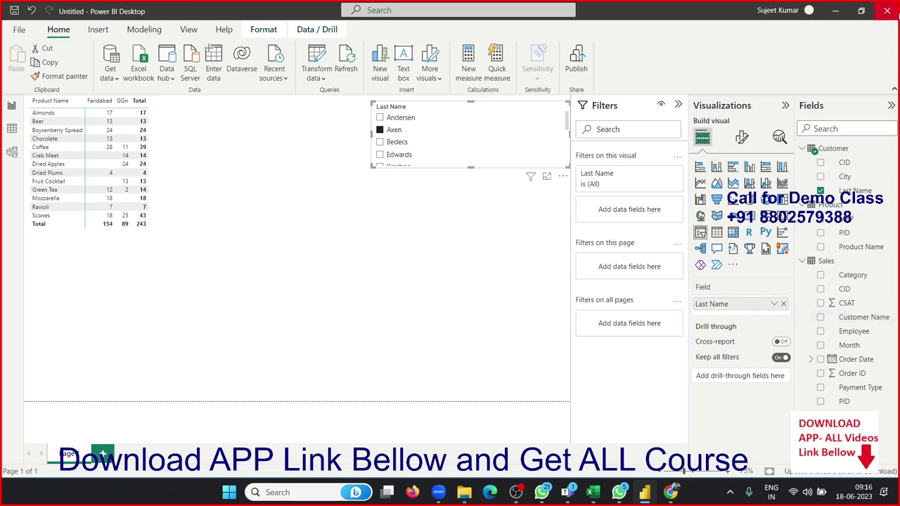
{"action": "left_click", "coordinate": [888, 11]}
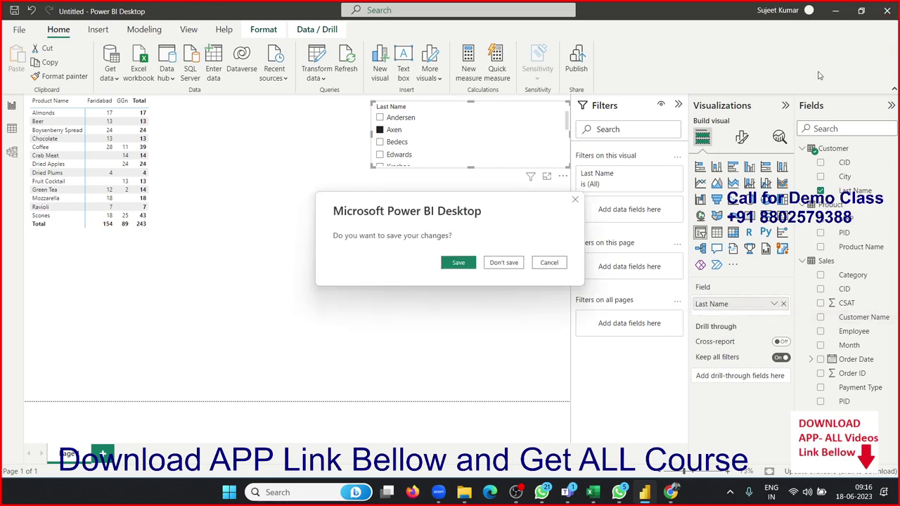
Discard the unsaved changes and relaunch Power BI Desktop from the Start search
{"action": "left_click", "coordinate": [503, 263]}
{"action": "key", "text": "super"}
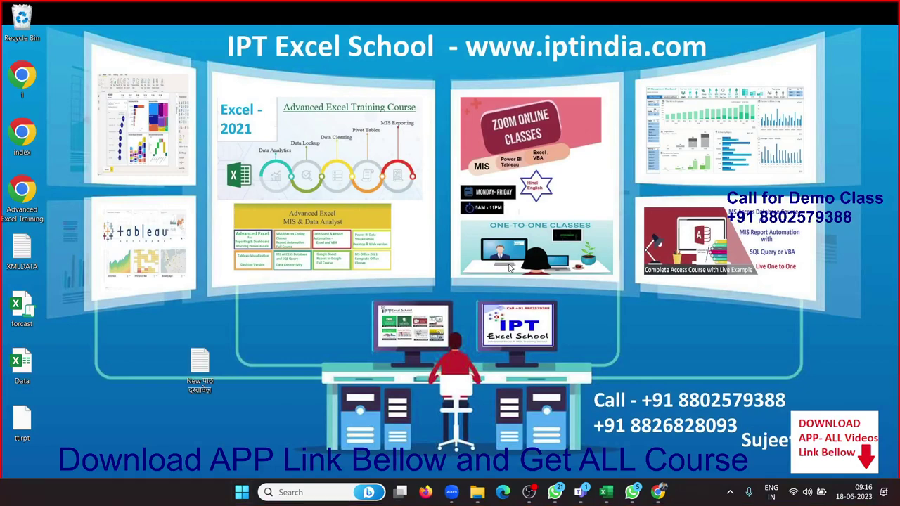
{"action": "type", "text": "po"}
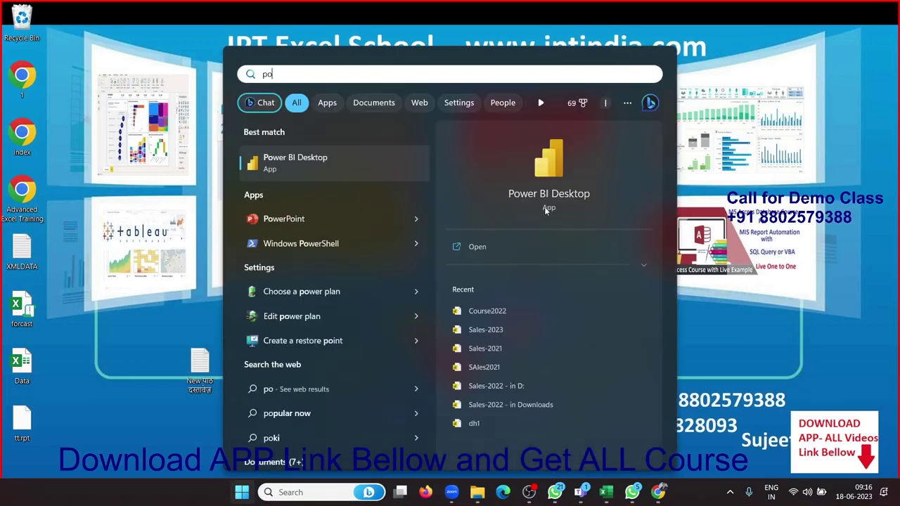
{"action": "left_click", "coordinate": [547, 202]}
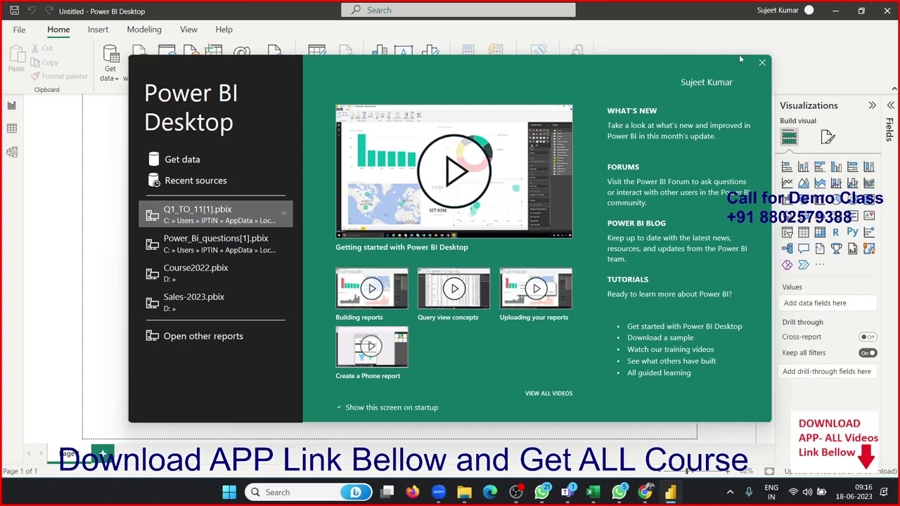
Dismiss the welcome screen and connect to the PData Excel workbook as the data source
{"action": "left_click", "coordinate": [186, 160]}
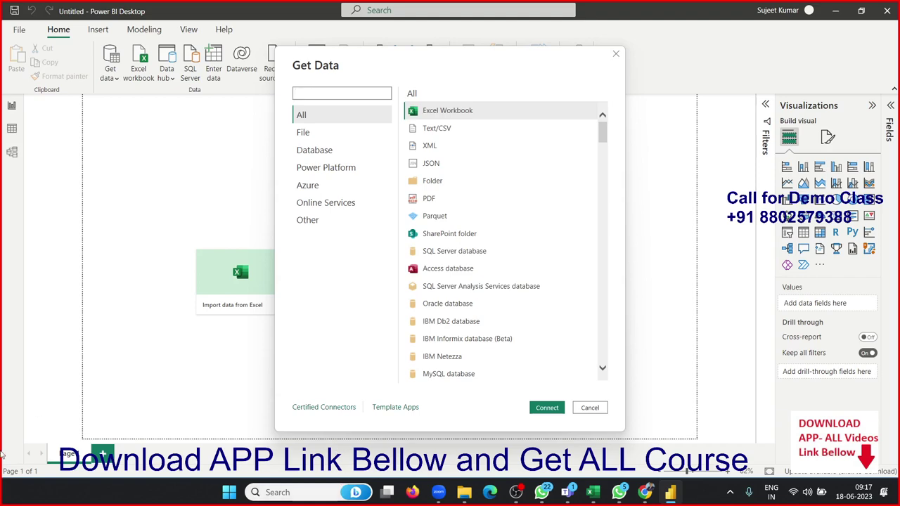
{"action": "left_click", "coordinate": [547, 408]}
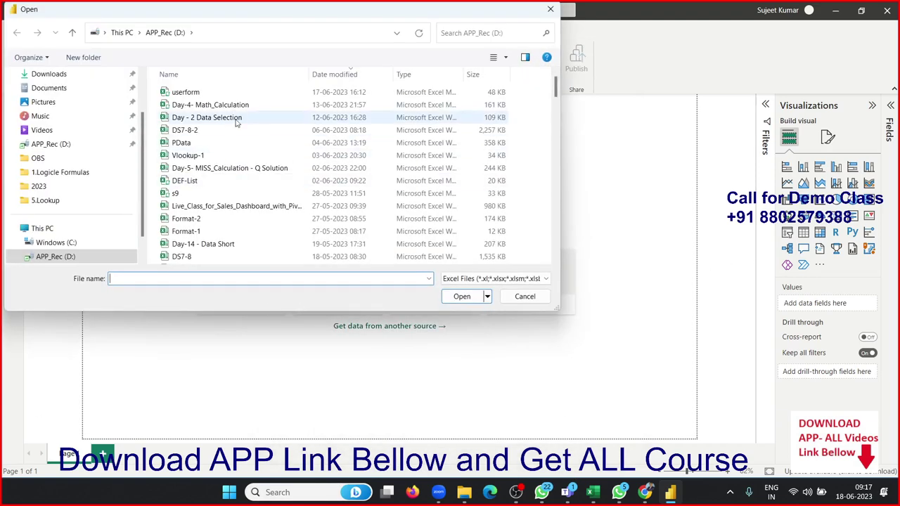
{"action": "left_click", "coordinate": [201, 141]}
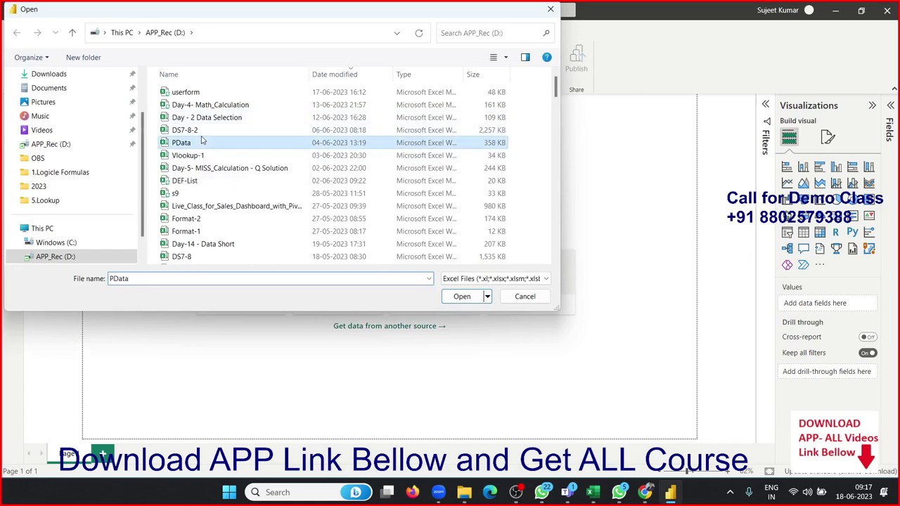
{"action": "left_click", "coordinate": [466, 298]}
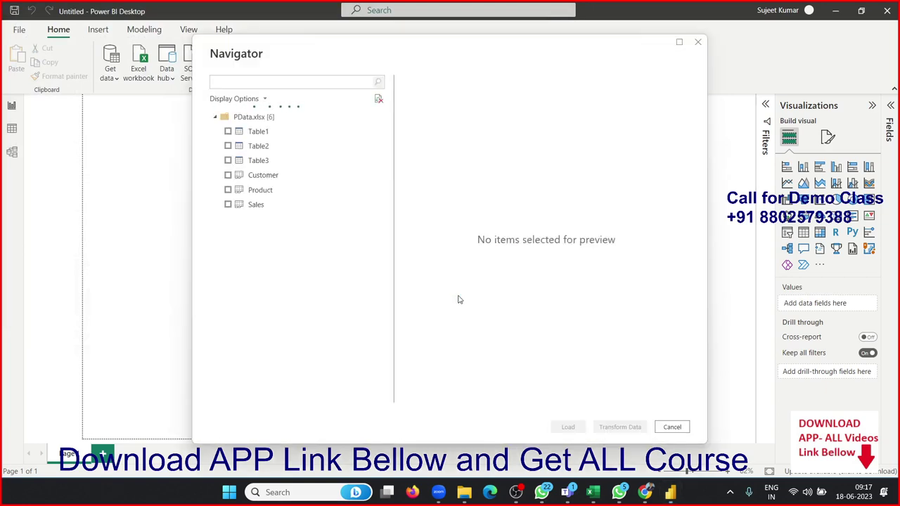
Tick the Customer, Product and Sales tables in the Navigator
{"action": "left_click", "coordinate": [227, 205]}
{"action": "left_click", "coordinate": [228, 189]}
{"action": "left_click", "coordinate": [228, 175]}
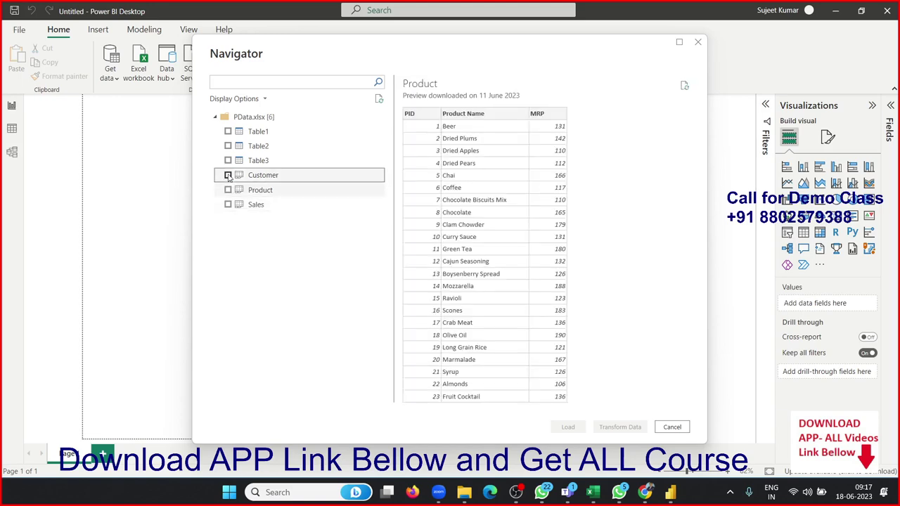
{"action": "left_click", "coordinate": [228, 190]}
{"action": "left_click", "coordinate": [228, 205]}
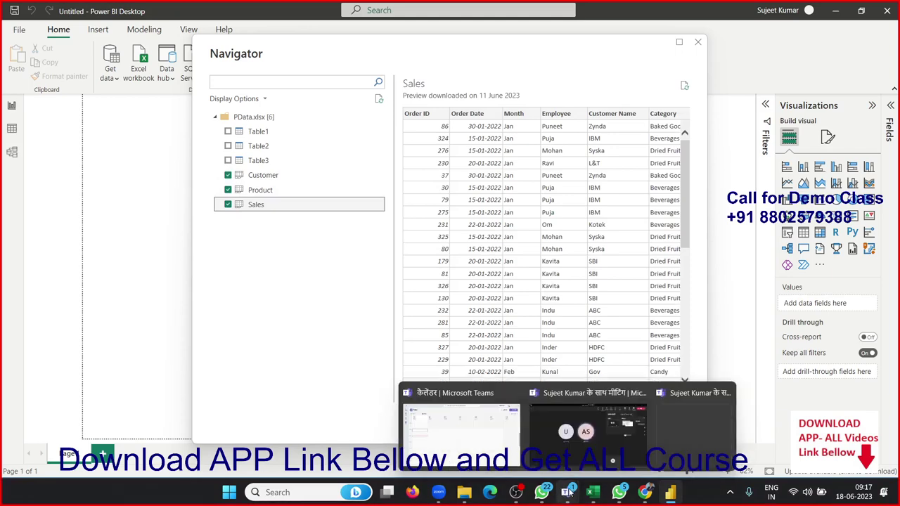
Admit the waiting meeting participant, then load the three selected tables
{"action": "mouse_move", "coordinate": [575, 495]}
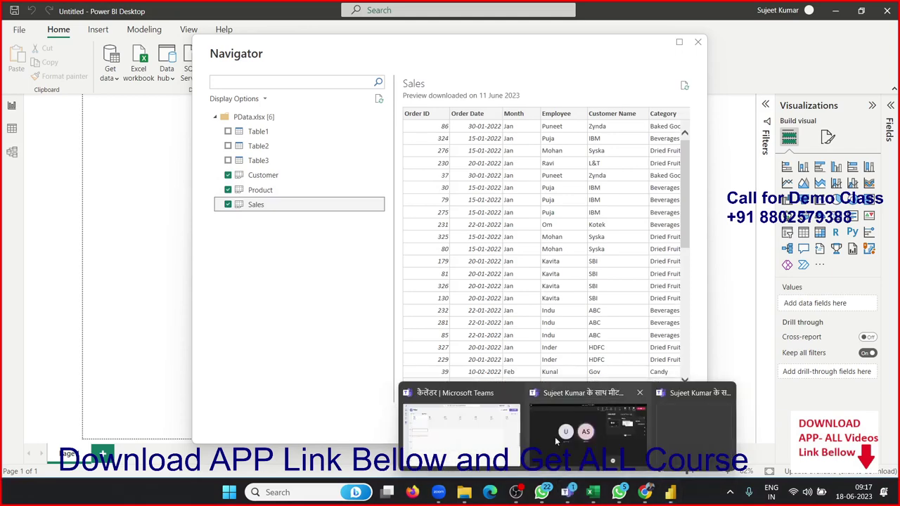
{"action": "left_click", "coordinate": [557, 435]}
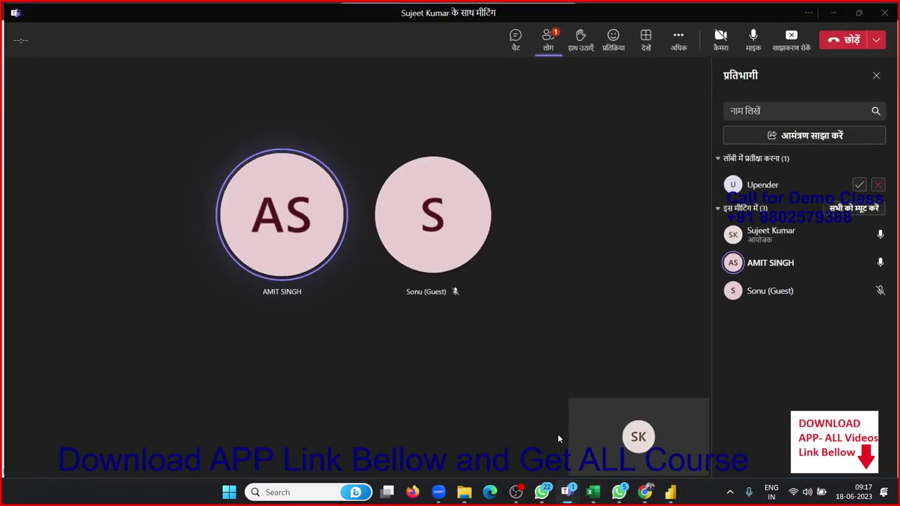
{"action": "left_click", "coordinate": [864, 182]}
{"action": "left_click", "coordinate": [831, 12]}
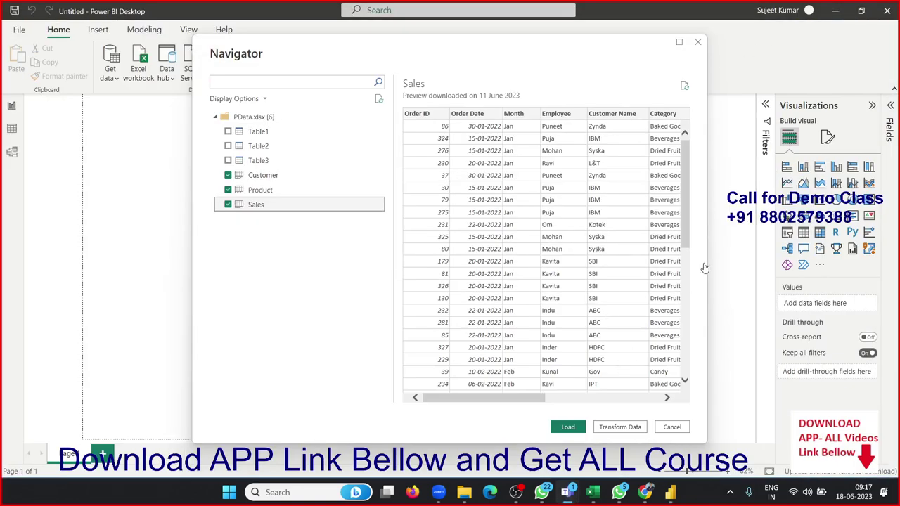
{"action": "left_click", "coordinate": [567, 428]}
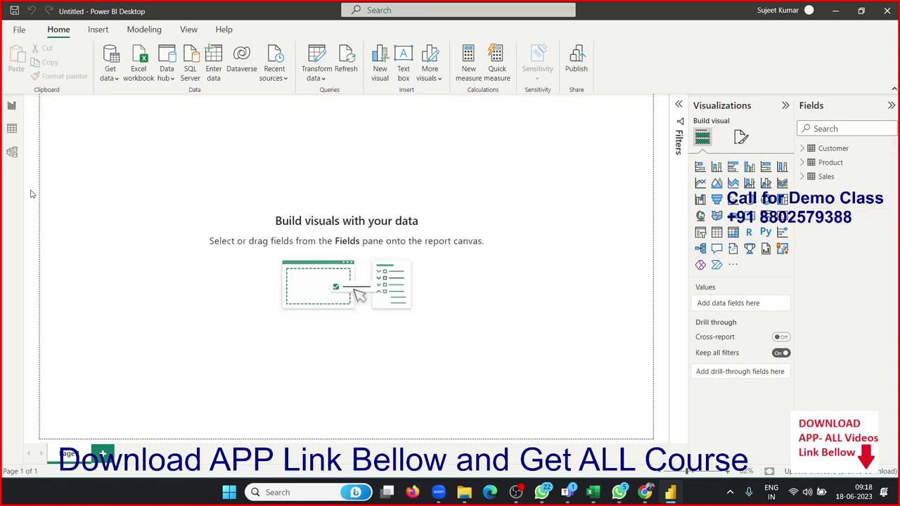
In the model diagram, move the Sales table up beside Customer
{"action": "left_click", "coordinate": [12, 154]}
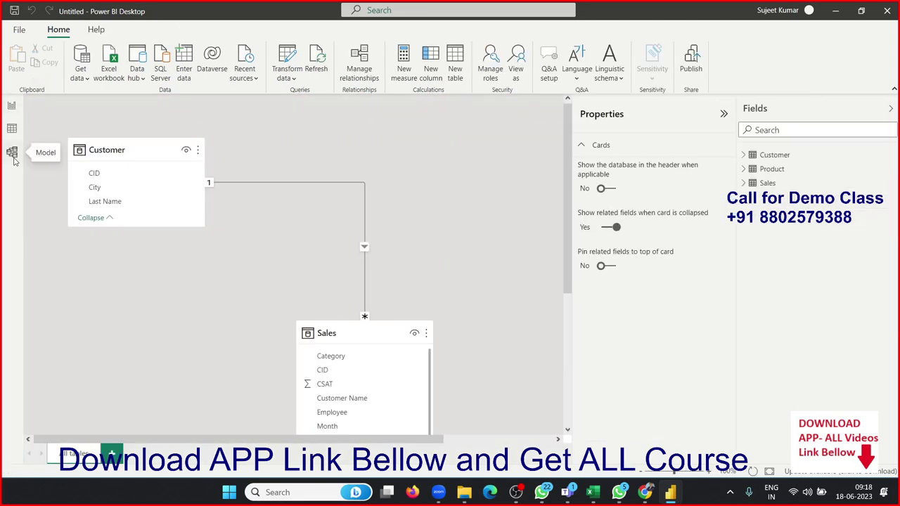
{"action": "scroll", "coordinate": [284, 214], "scroll_direction": "down", "scroll_amount": 1}
{"action": "scroll", "coordinate": [328, 287], "scroll_direction": "down", "scroll_amount": 2}
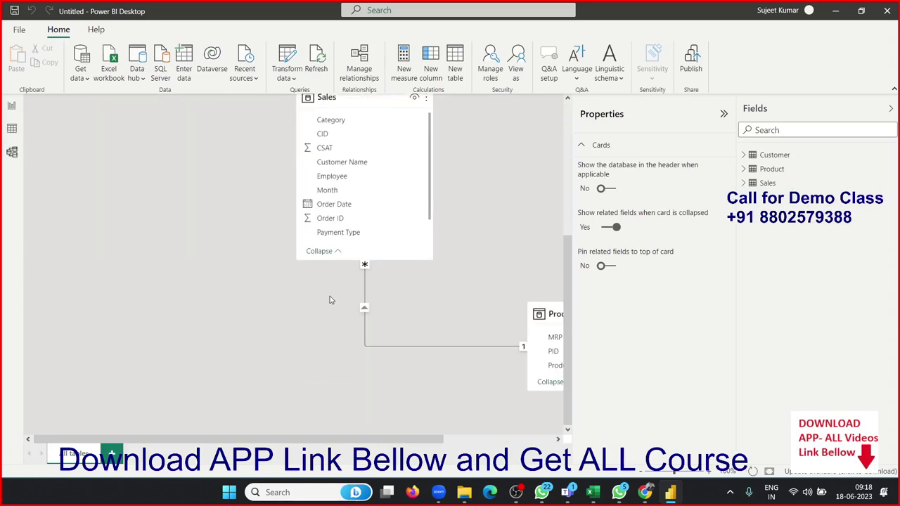
{"action": "scroll", "coordinate": [330, 299], "scroll_direction": "up", "scroll_amount": 3}
{"action": "mouse_move", "coordinate": [334, 325]}
{"action": "left_mouse_down"}
{"action": "mouse_move", "coordinate": [306, 211]}
{"action": "mouse_move", "coordinate": [305, 117]}
{"action": "left_mouse_up"}
{"action": "scroll", "coordinate": [517, 264], "scroll_direction": "down", "scroll_amount": 3}
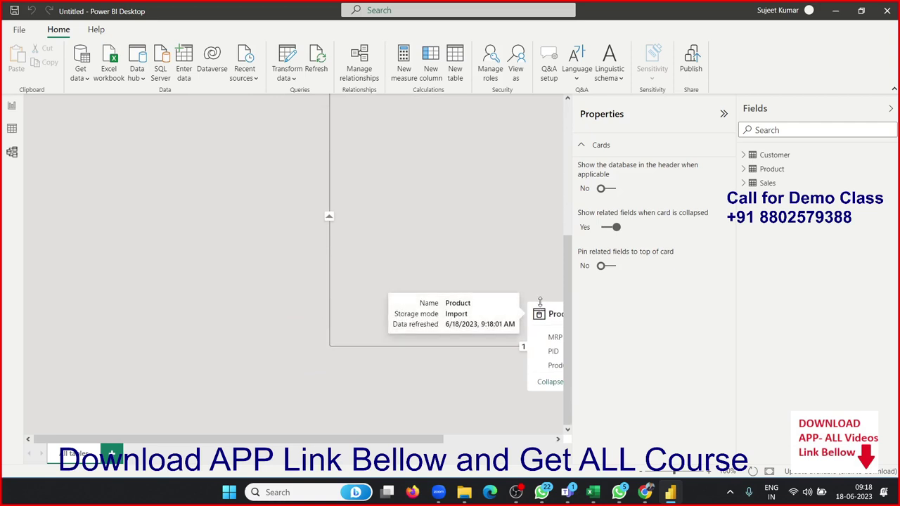
Collapse Properties, enlarge the Product and Sales cards to show all fields, then return to the report
{"action": "left_click", "coordinate": [540, 302]}
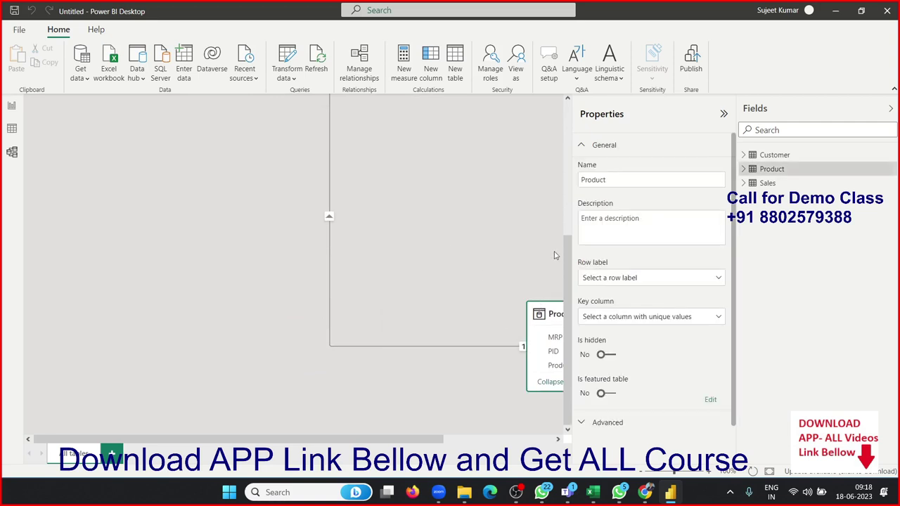
{"action": "left_click", "coordinate": [723, 114]}
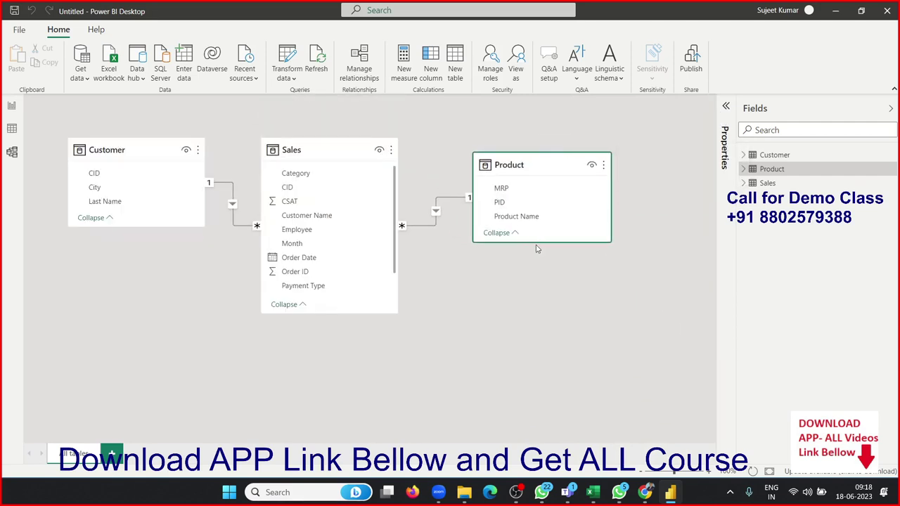
{"action": "left_click_drag", "start_coordinate": [535, 242], "coordinate": [545, 313]}
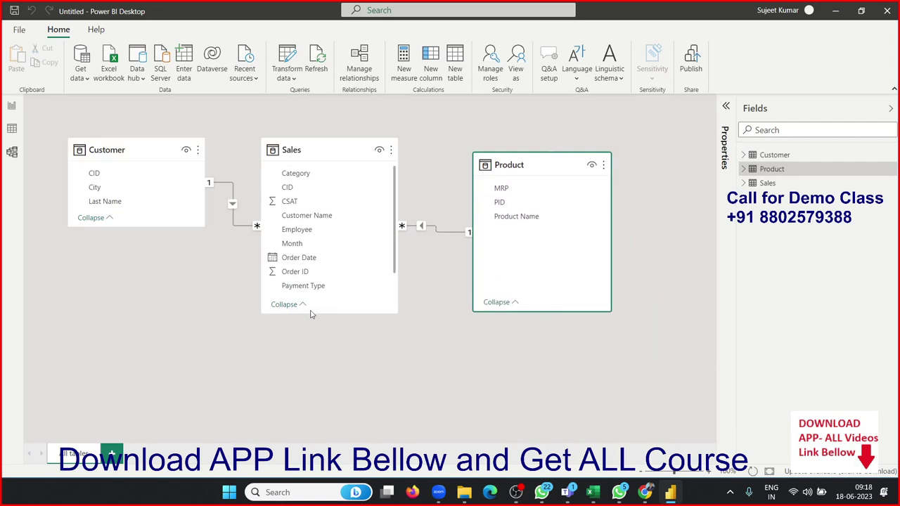
{"action": "left_click_drag", "start_coordinate": [311, 314], "coordinate": [304, 384]}
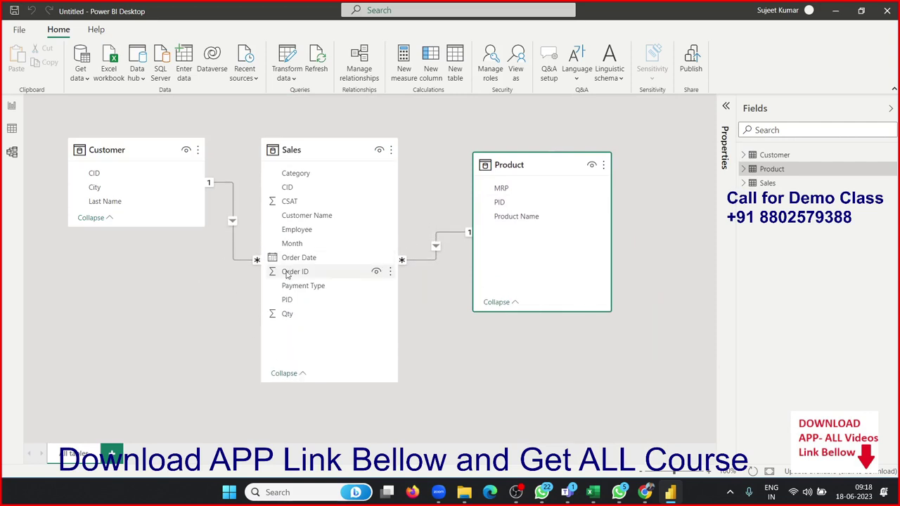
{"action": "left_click", "coordinate": [288, 301]}
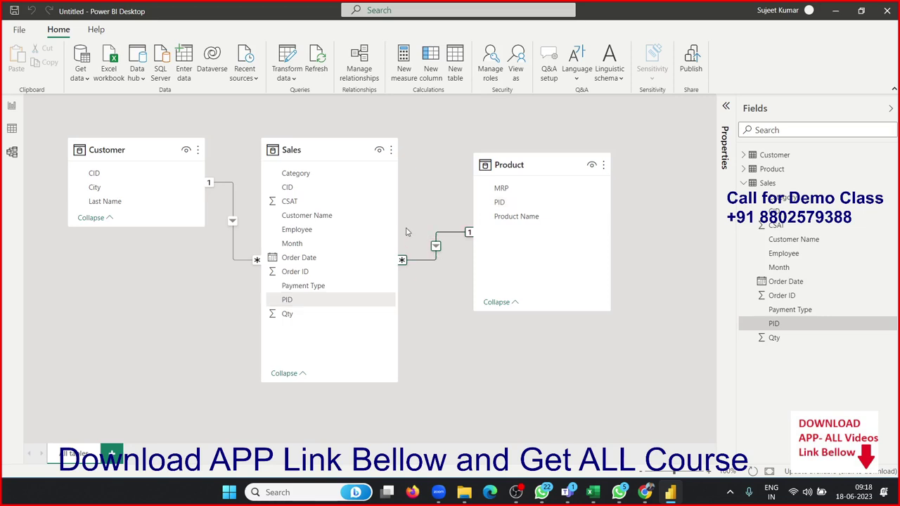
{"action": "left_click", "coordinate": [334, 146]}
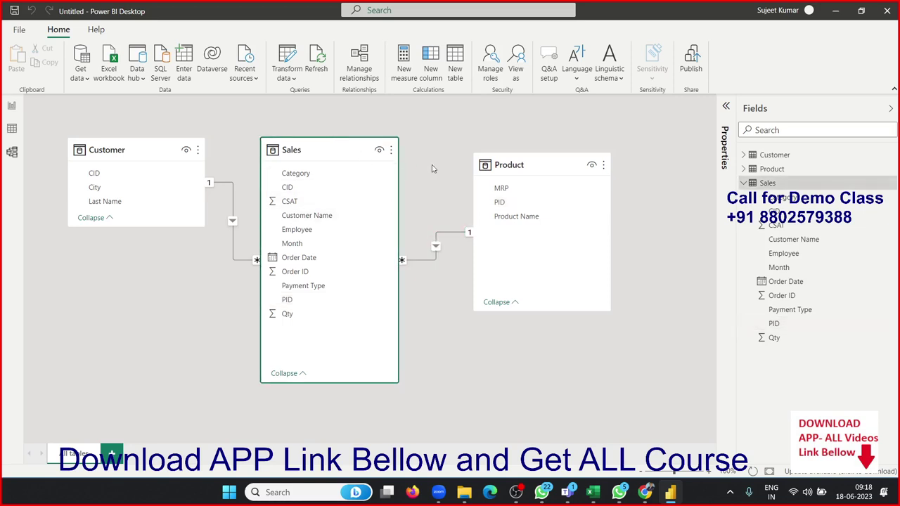
{"action": "left_click", "coordinate": [441, 181]}
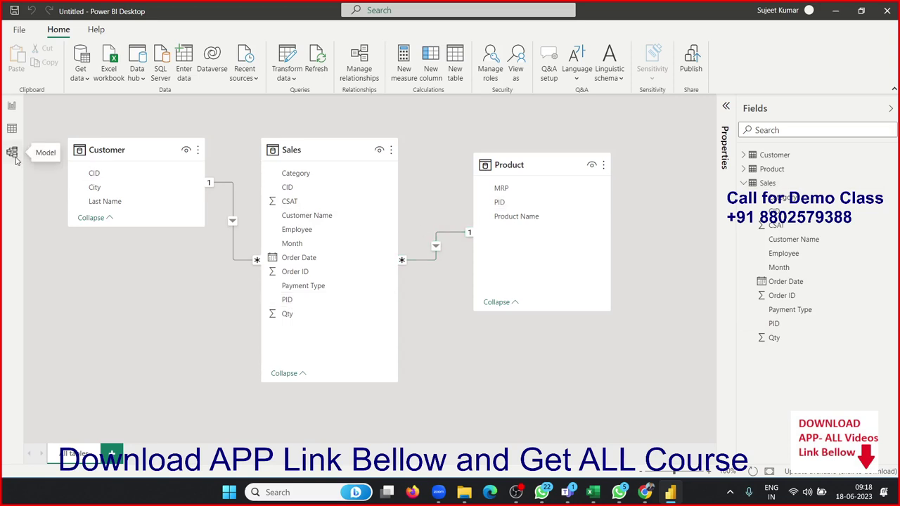
{"action": "left_click", "coordinate": [12, 105]}
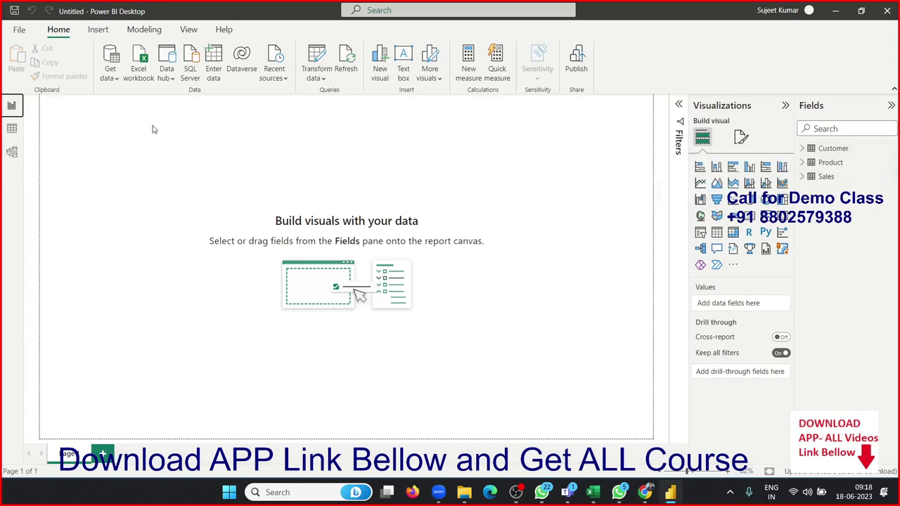
Open the Sales table's 346 rows in Data view and select its CID column
{"action": "left_click", "coordinate": [12, 154]}
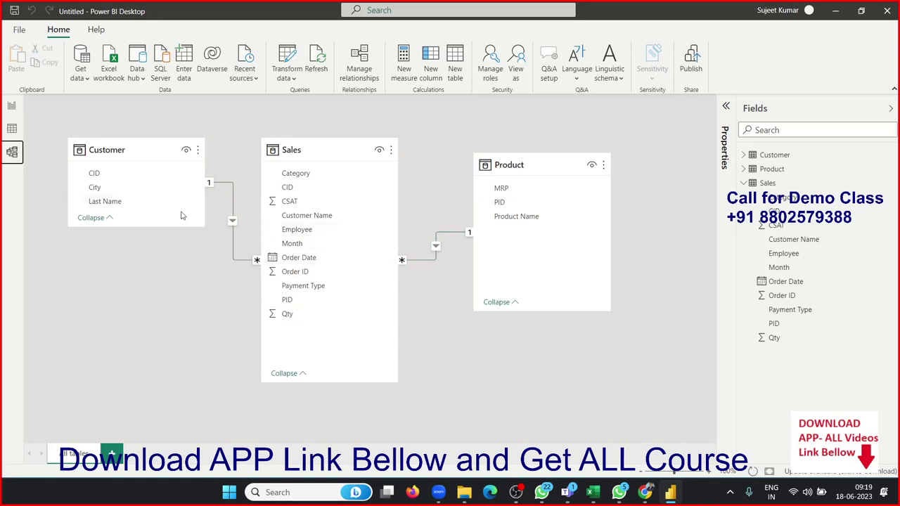
{"action": "left_click", "coordinate": [10, 131]}
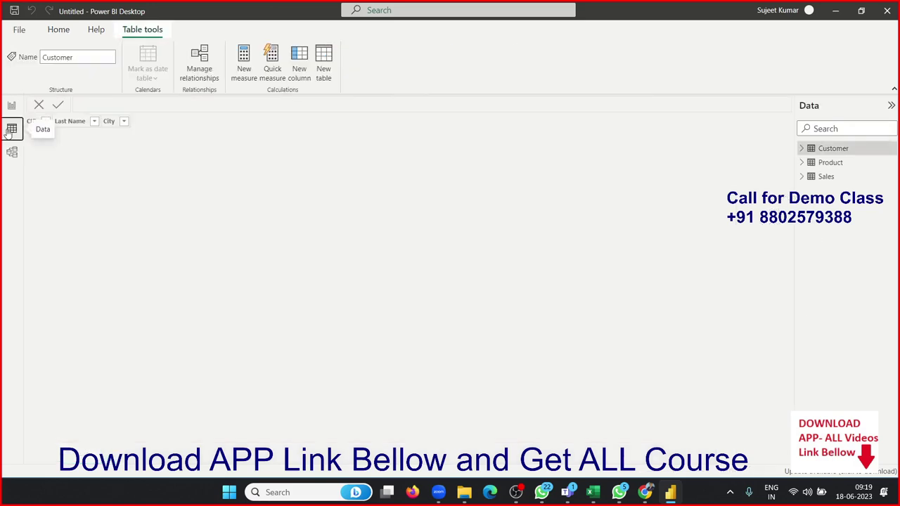
{"action": "left_click", "coordinate": [13, 107]}
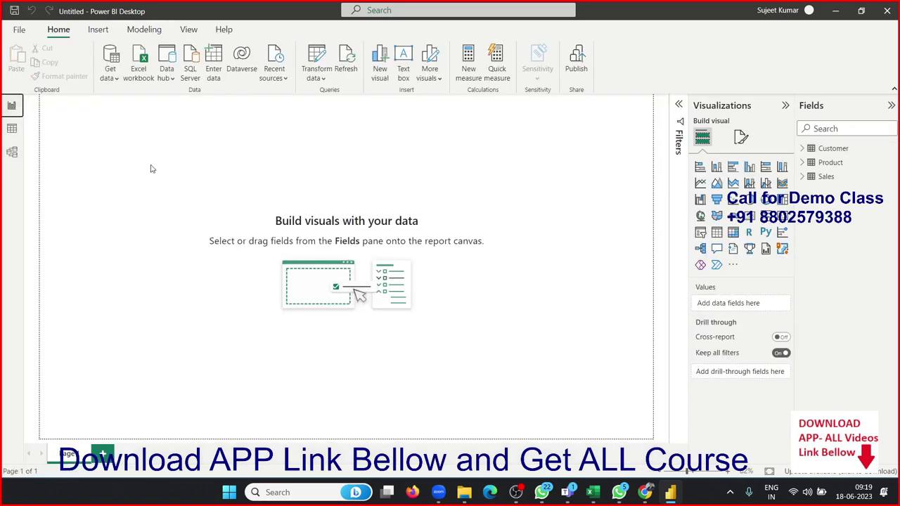
{"action": "left_click", "coordinate": [12, 130]}
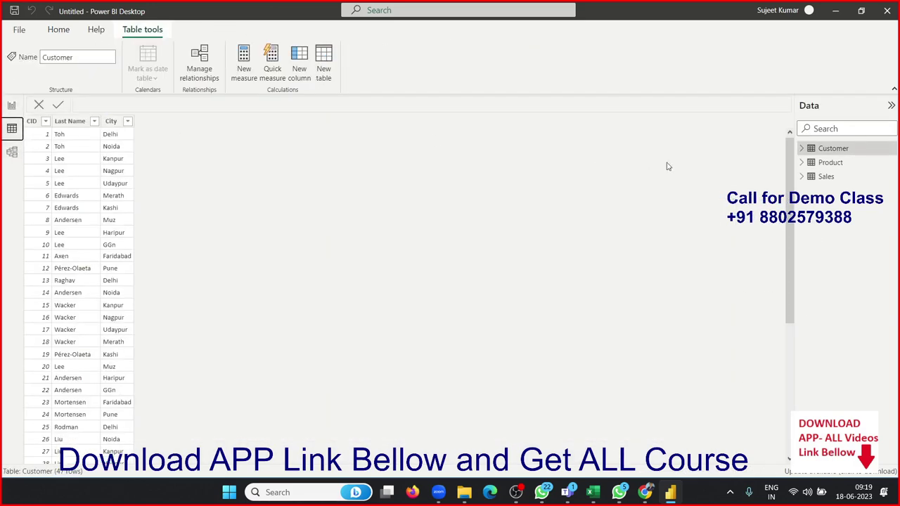
{"action": "left_click", "coordinate": [829, 181]}
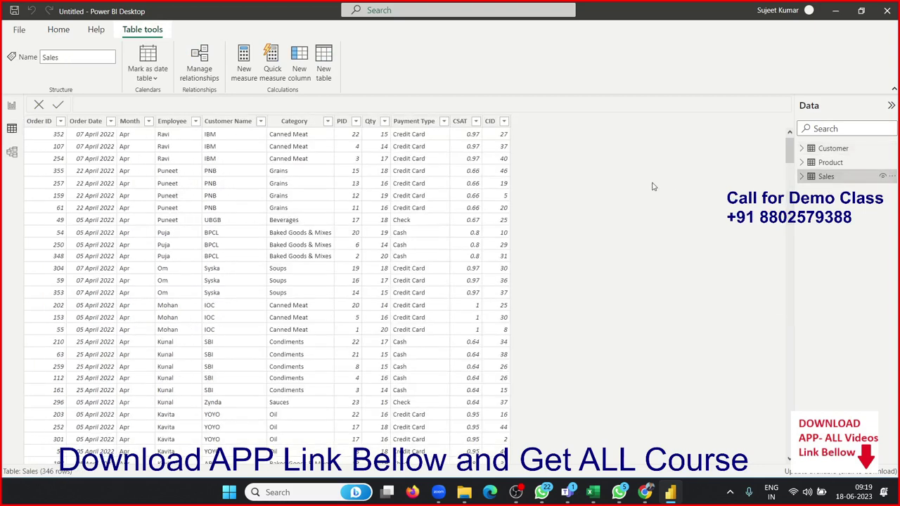
{"action": "left_click", "coordinate": [497, 121]}
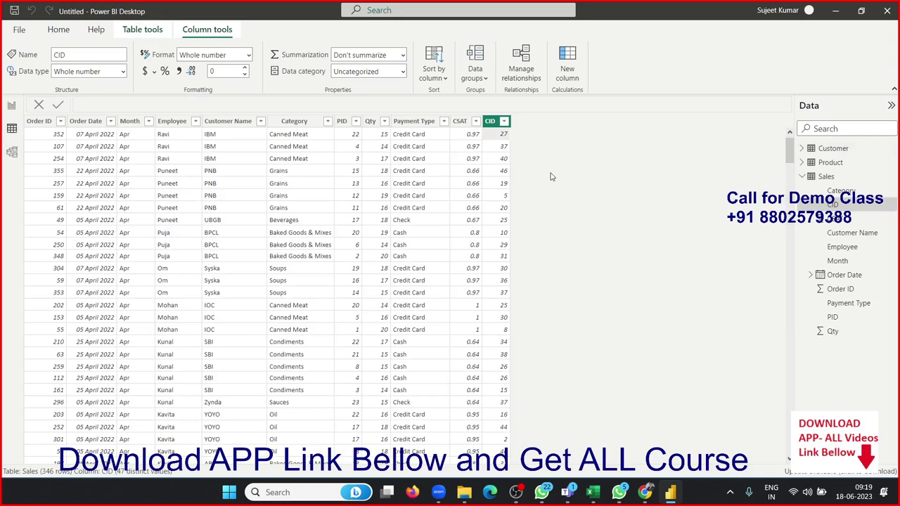
Create the calculated column CName = RELATED(Customer[Last Name]) in the Sales table
{"action": "left_click", "coordinate": [567, 73]}
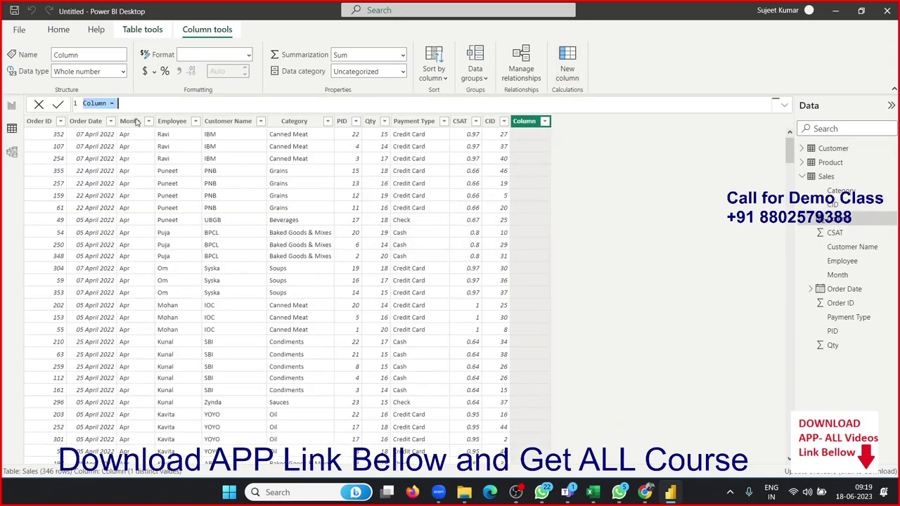
{"action": "double_click", "coordinate": [92, 103]}
{"action": "type", "text": "CNa"}
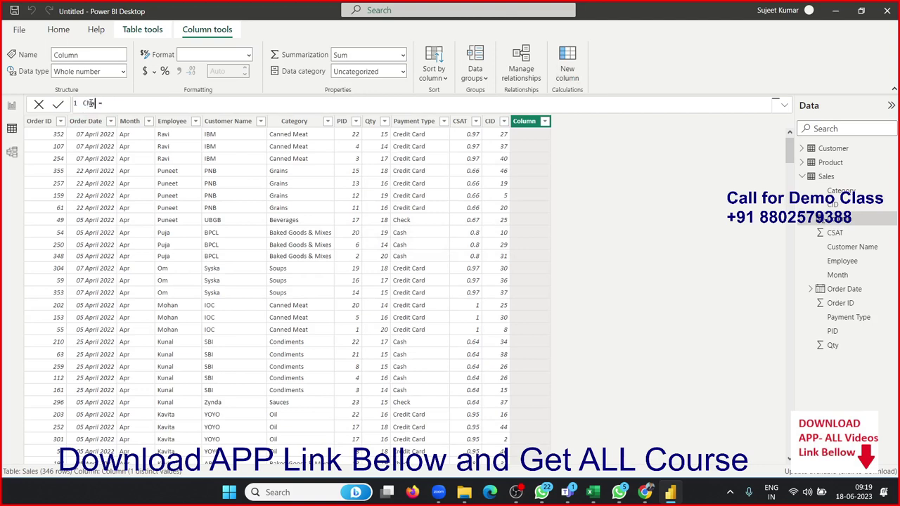
{"action": "type", "text": "me = "}
{"action": "type", "text": "re"}
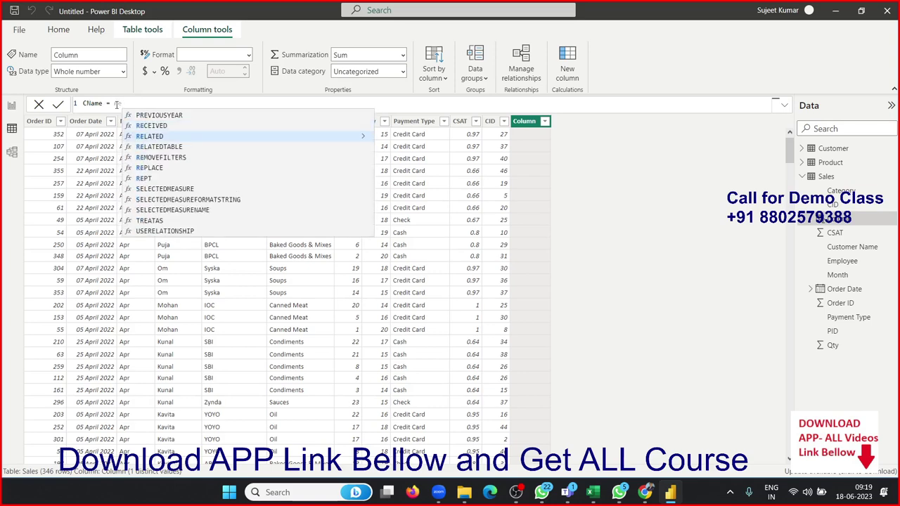
{"action": "key", "text": "Tab"}
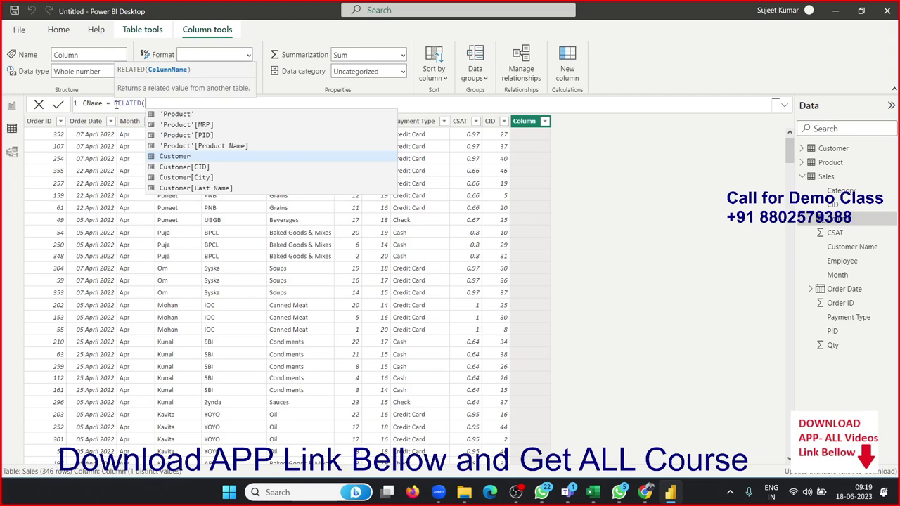
{"action": "key", "text": "Up"}
{"action": "key", "text": "Up"}
{"action": "key", "text": "Down"}
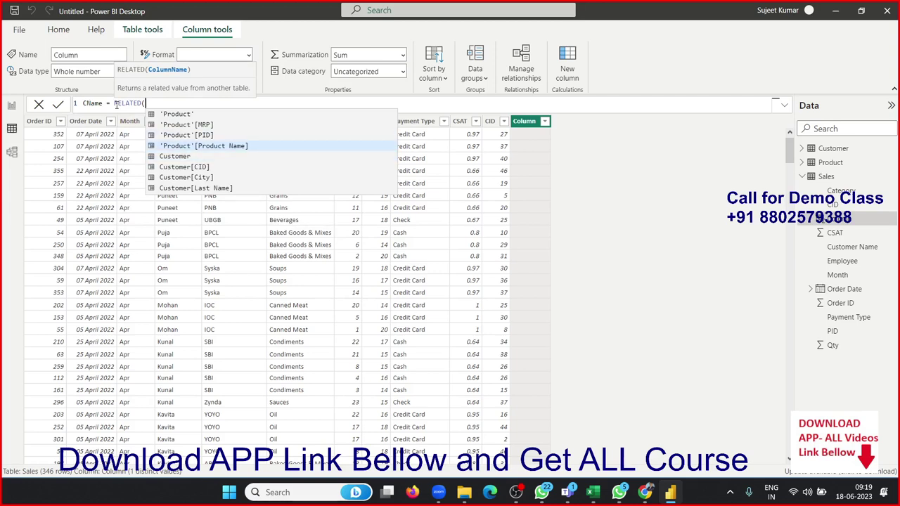
{"action": "key", "text": "Down"}
{"action": "key", "text": "Down"}
{"action": "key", "text": "Down"}
{"action": "key", "text": "Down"}
{"action": "key", "text": "Tab"}
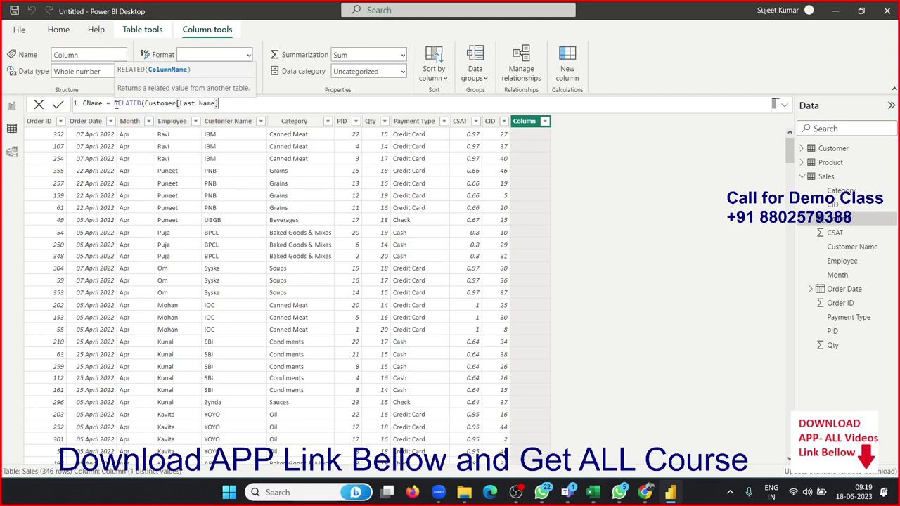
{"action": "type", "text": ")"}
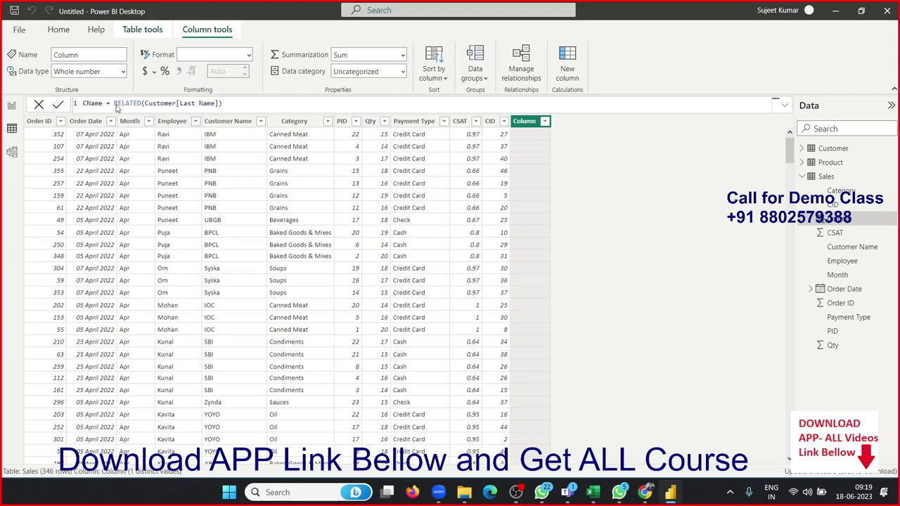
{"action": "key", "text": "Return"}
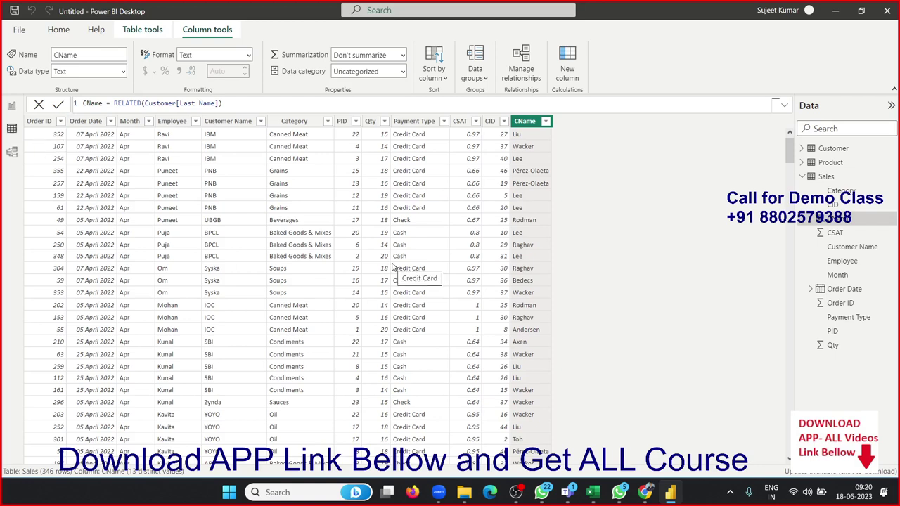
Review the Sales columns, the Product table's data and the CName column's formula
{"action": "scroll", "coordinate": [364, 273], "scroll_direction": "down", "scroll_amount": 4}
{"action": "scroll", "coordinate": [365, 273], "scroll_direction": "up", "scroll_amount": 3}
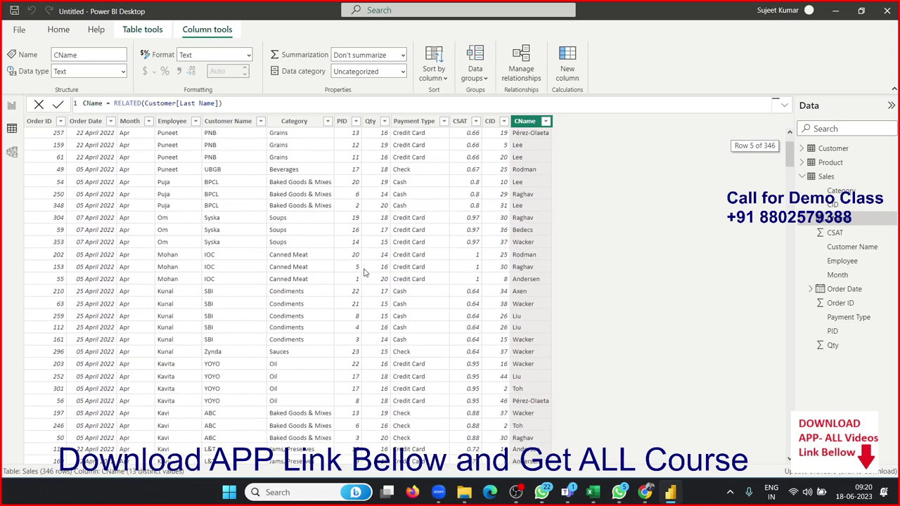
{"action": "scroll", "coordinate": [365, 273], "scroll_direction": "up", "scroll_amount": 1}
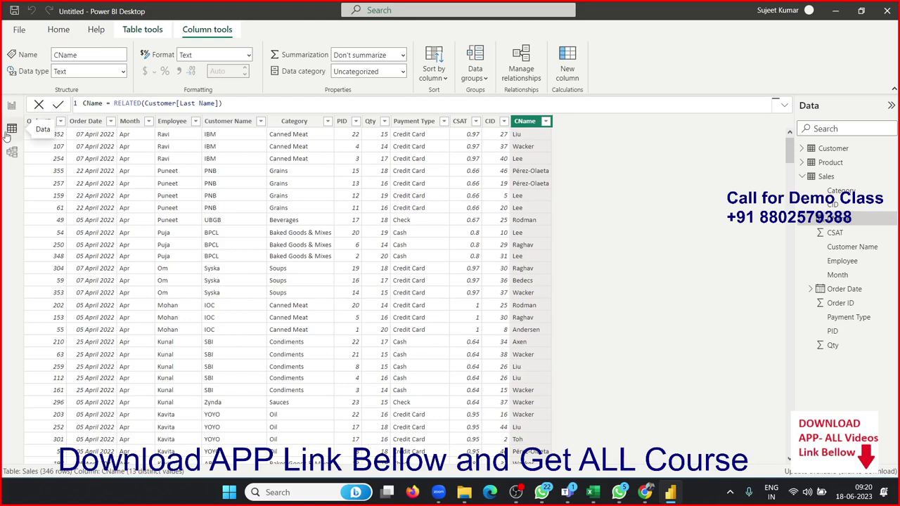
{"action": "left_click", "coordinate": [366, 132]}
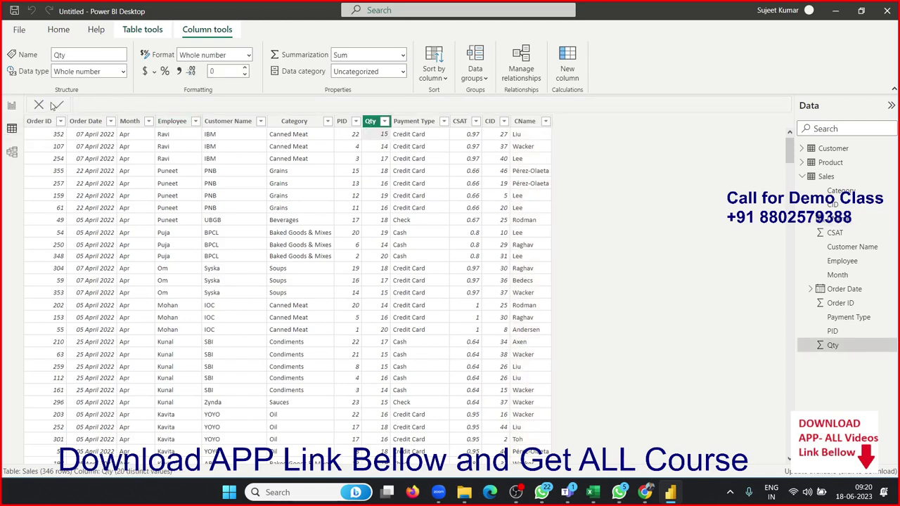
{"action": "left_click", "coordinate": [11, 105]}
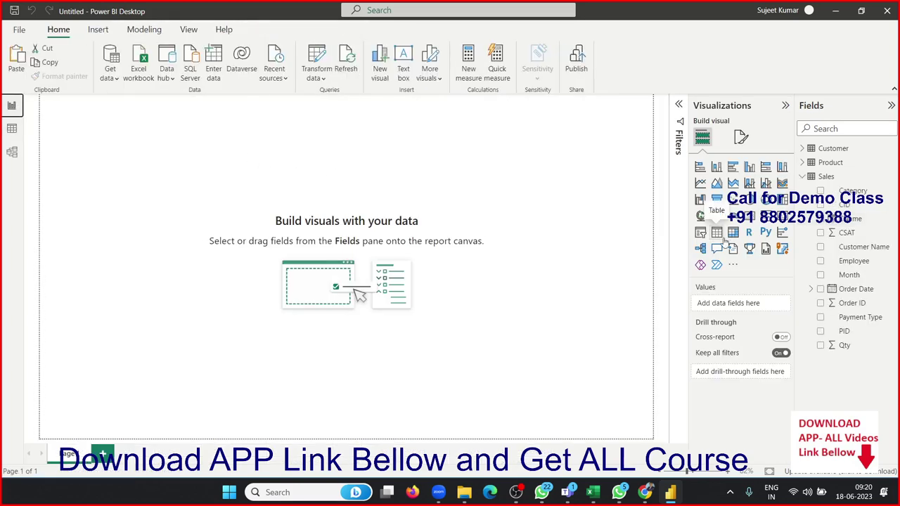
{"action": "left_click", "coordinate": [12, 129]}
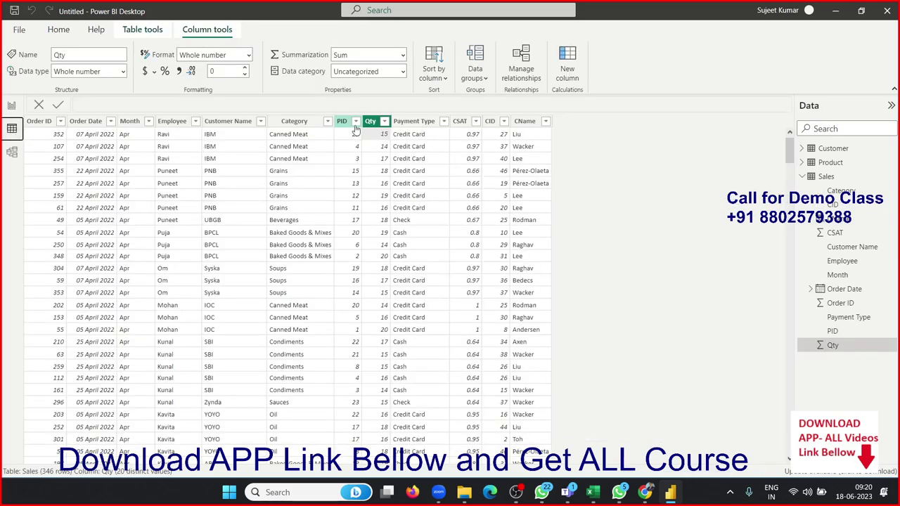
{"action": "left_click", "coordinate": [345, 124]}
{"action": "left_click", "coordinate": [373, 124]}
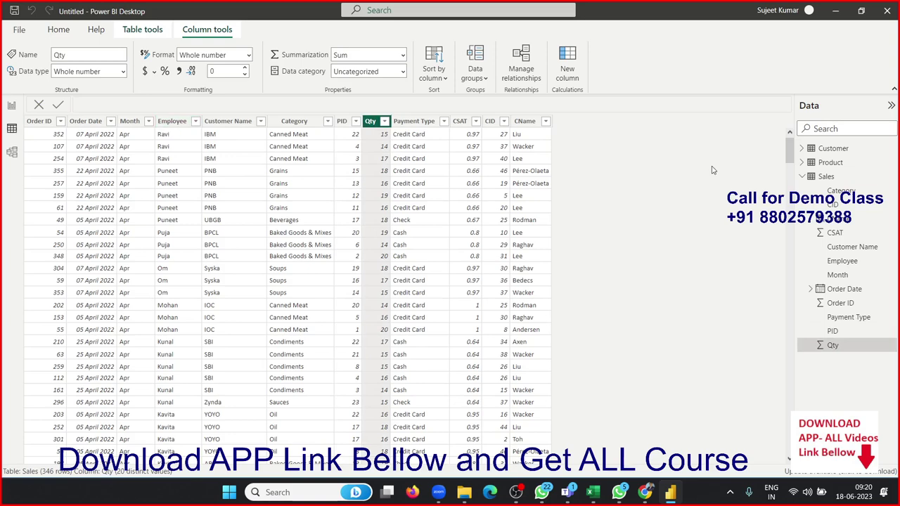
{"action": "left_click", "coordinate": [831, 163]}
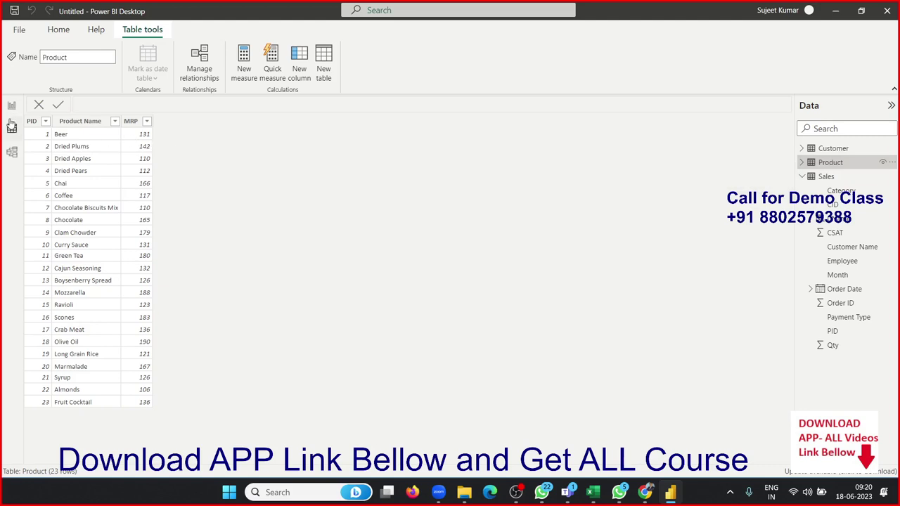
{"action": "left_click", "coordinate": [830, 180]}
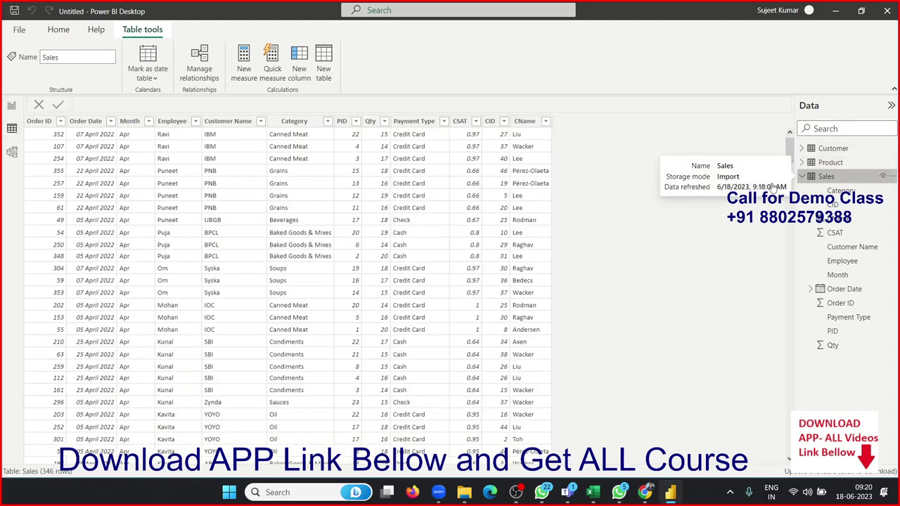
{"action": "left_click", "coordinate": [835, 218]}
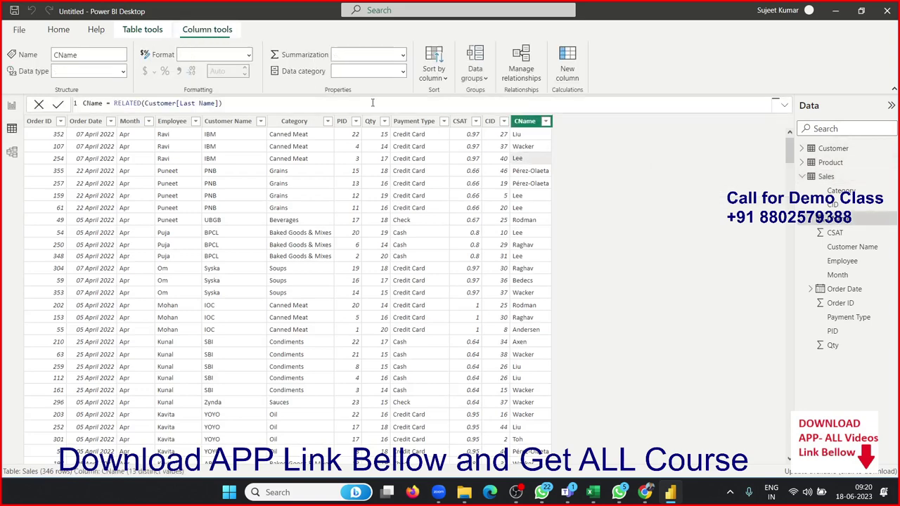
Create the Sales column Amt = RELATED('Product'[MRP])*Sales[Qty], then return to the report canvas
{"action": "left_click", "coordinate": [568, 71]}
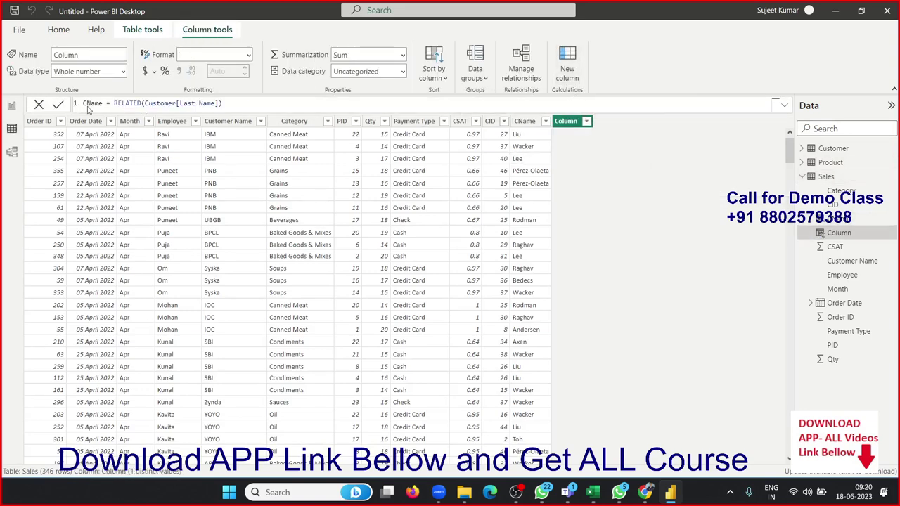
{"action": "double_click", "coordinate": [85, 103]}
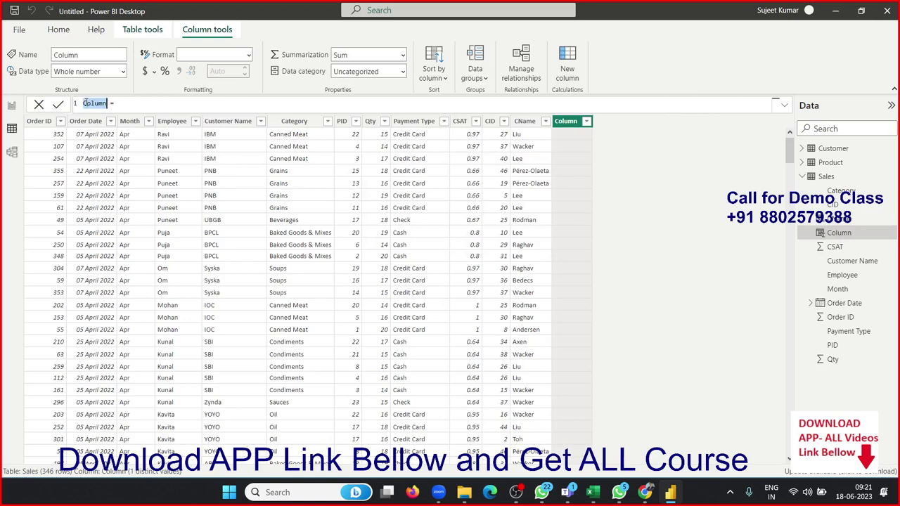
{"action": "type", "text": "Amti"}
{"action": "key", "text": "BackSpace"}
{"action": "key", "text": "BackSpace"}
{"action": "type", "text": "re"}
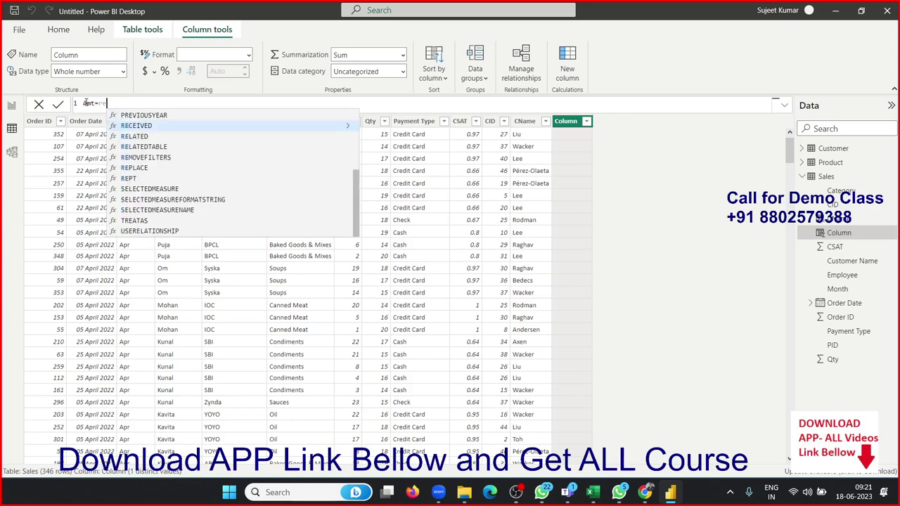
{"action": "key", "text": "Down"}
{"action": "key", "text": "Tab"}
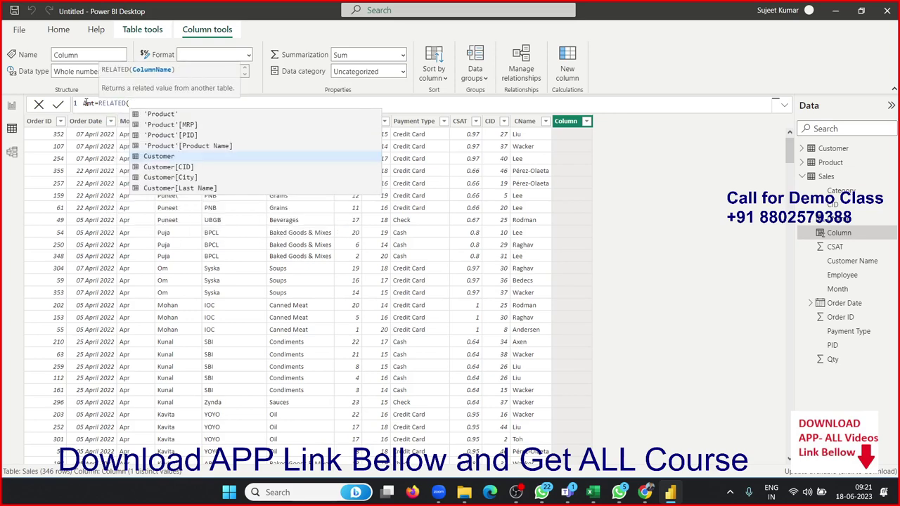
{"action": "key", "text": "Up"}
{"action": "key", "text": "Up"}
{"action": "key", "text": "Up"}
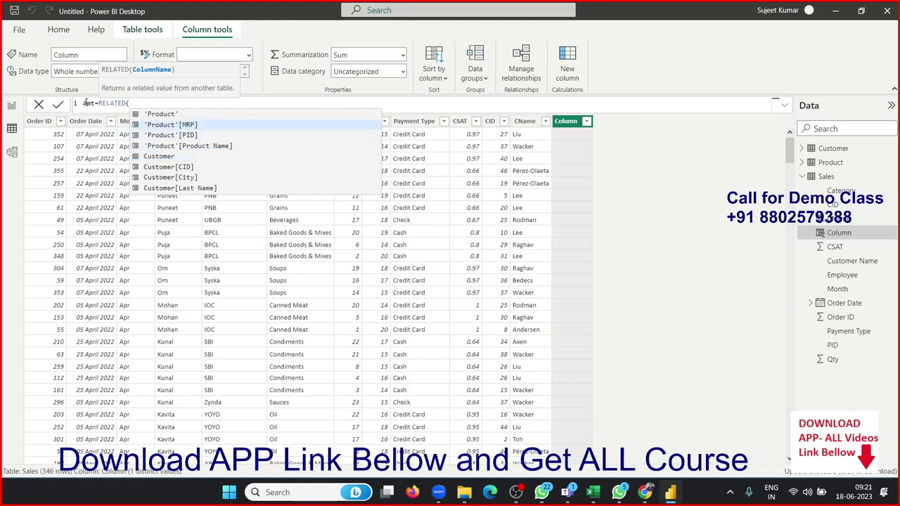
{"action": "key", "text": "Tab"}
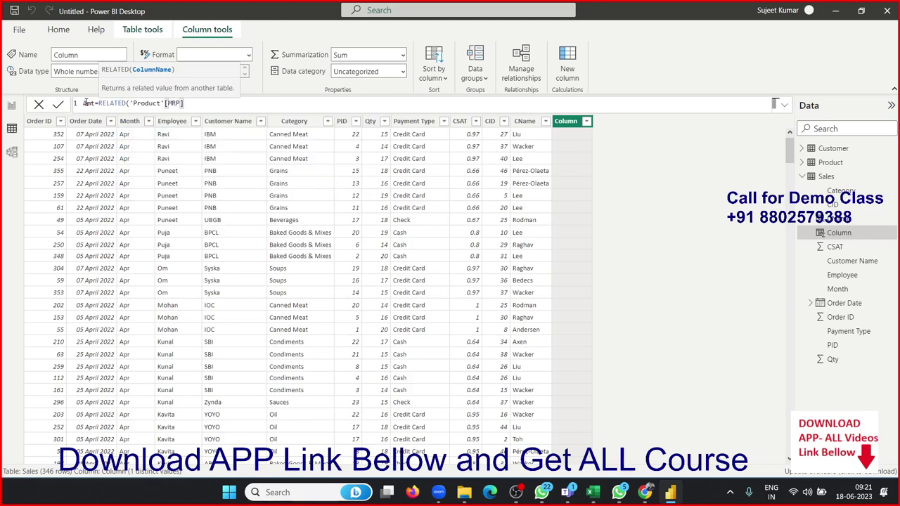
{"action": "type", "text": ")*"}
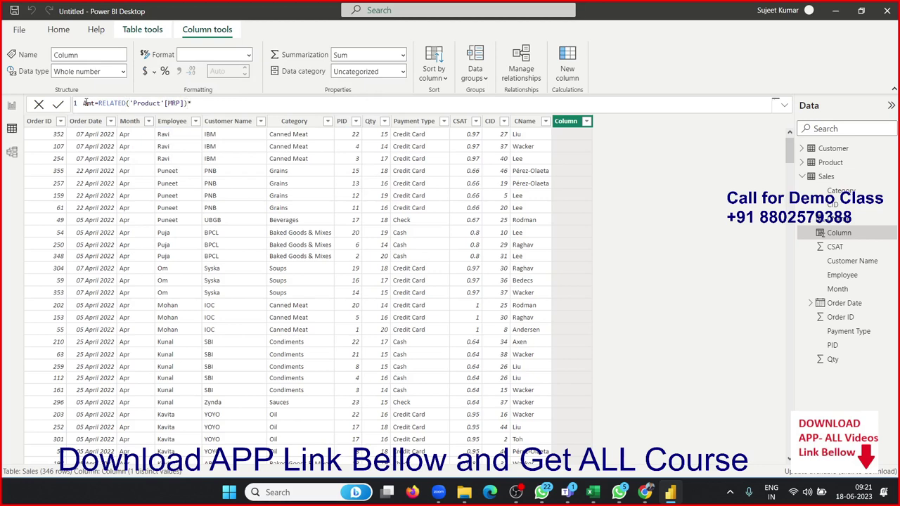
{"action": "type", "text": "q"}
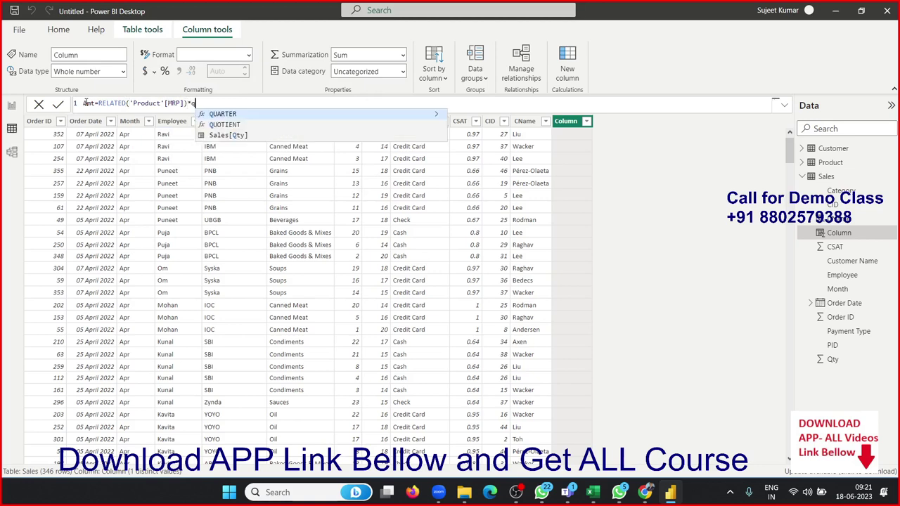
{"action": "type", "text": "t"}
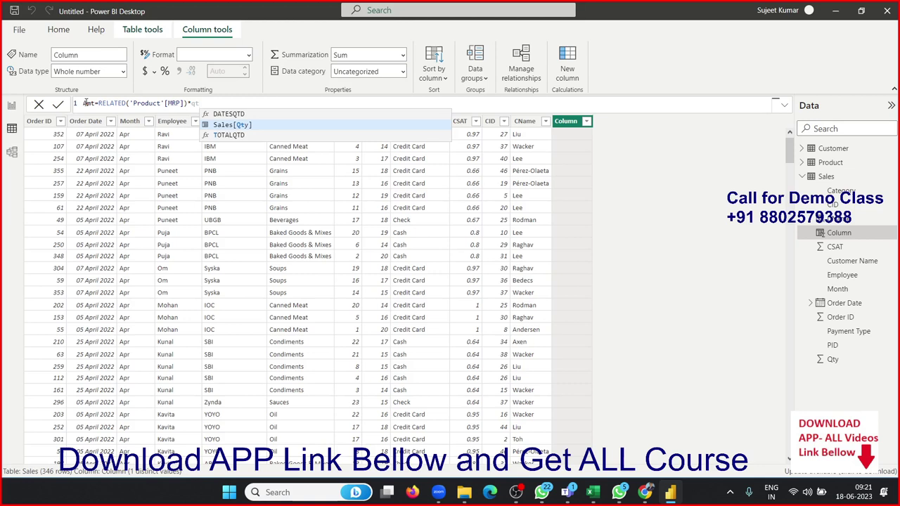
{"action": "key", "text": "Down"}
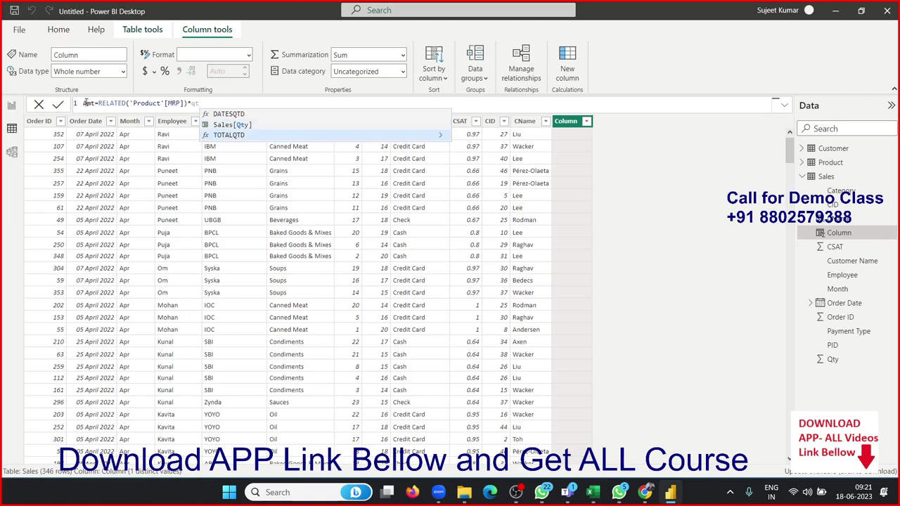
{"action": "key", "text": "Up"}
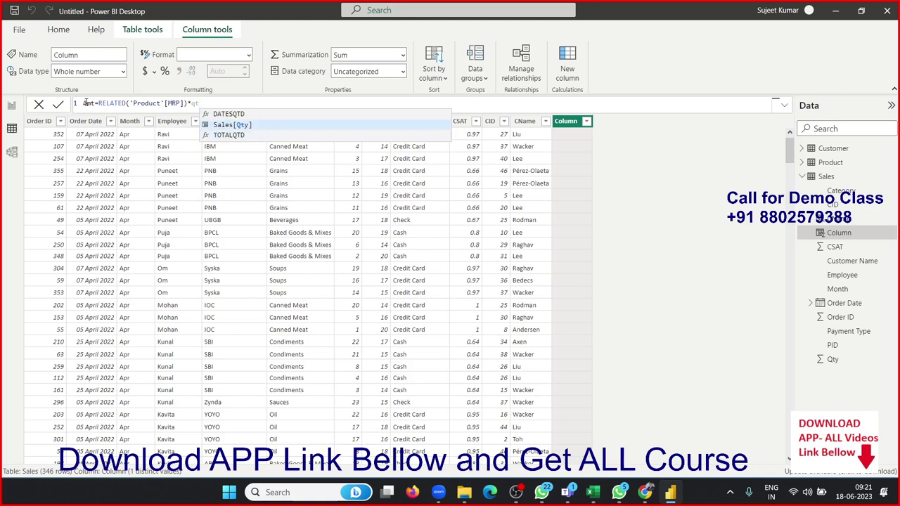
{"action": "key", "text": "Tab"}
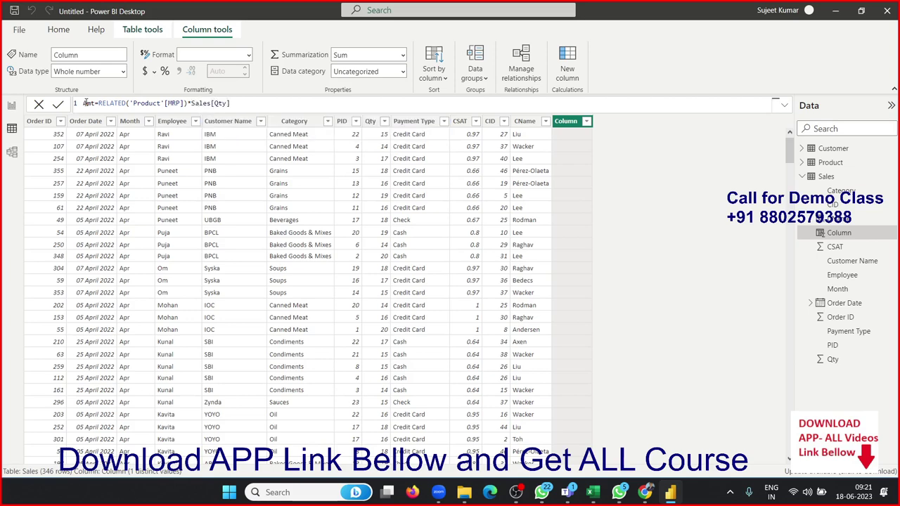
{"action": "key", "text": "Return"}
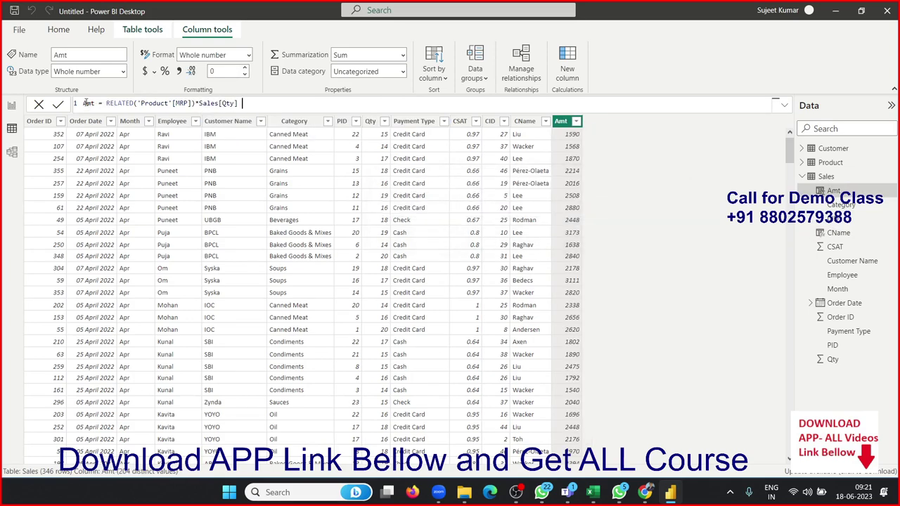
{"action": "left_click", "coordinate": [17, 104]}
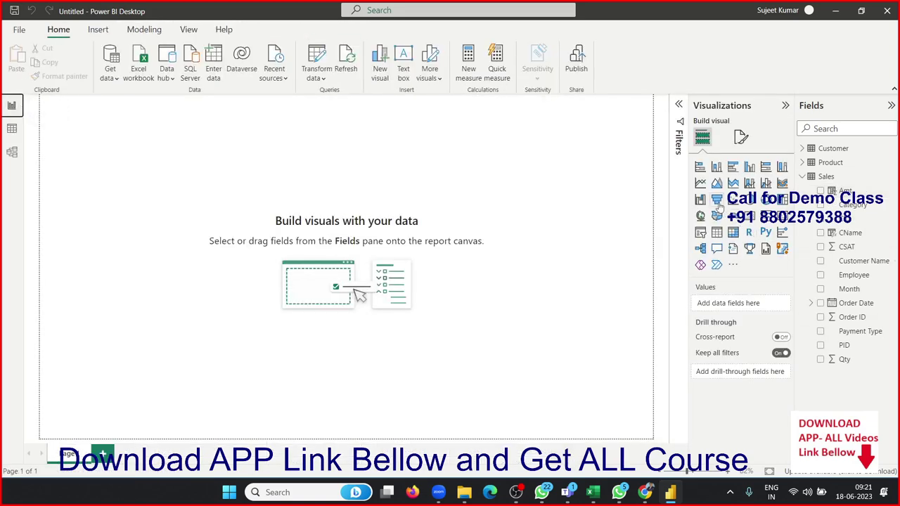
Insert a stacked bar chart plotting Qty by Month on the report page
{"action": "left_click", "coordinate": [699, 168]}
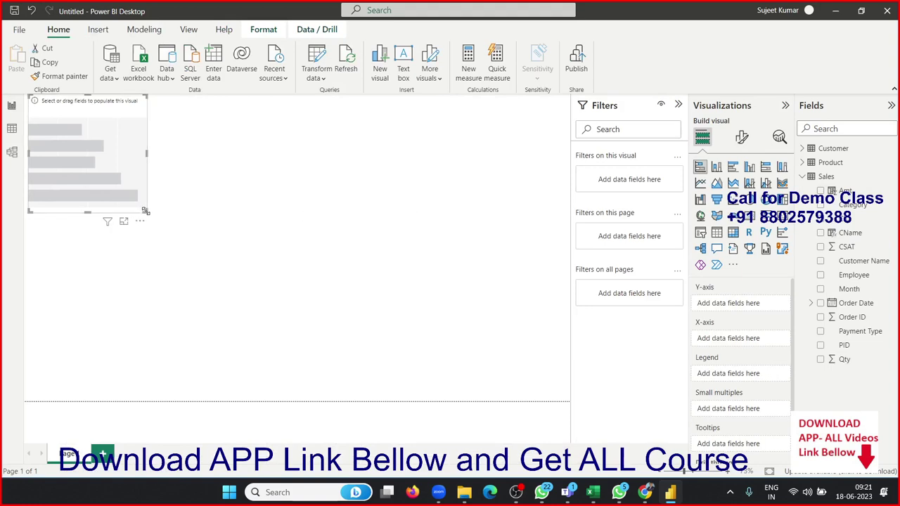
{"action": "left_click_drag", "start_coordinate": [147, 211], "coordinate": [186, 255]}
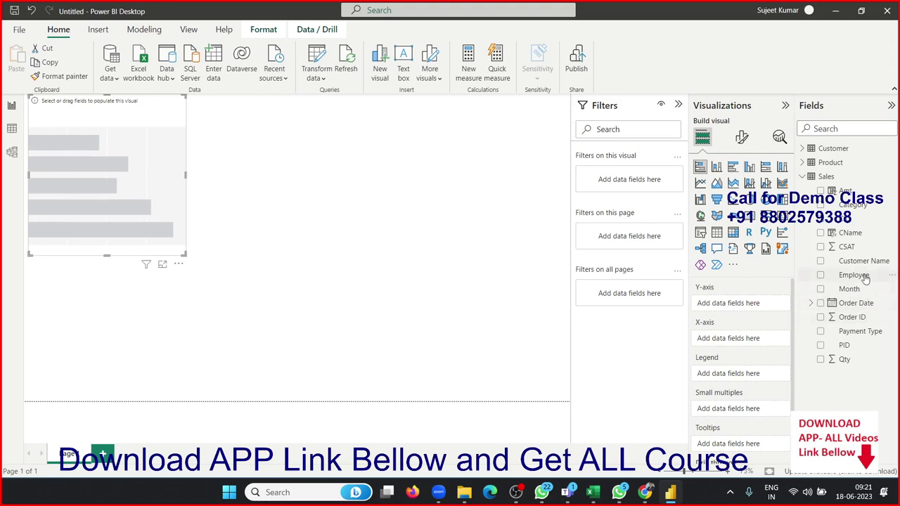
{"action": "left_click_drag", "start_coordinate": [859, 290], "coordinate": [144, 208]}
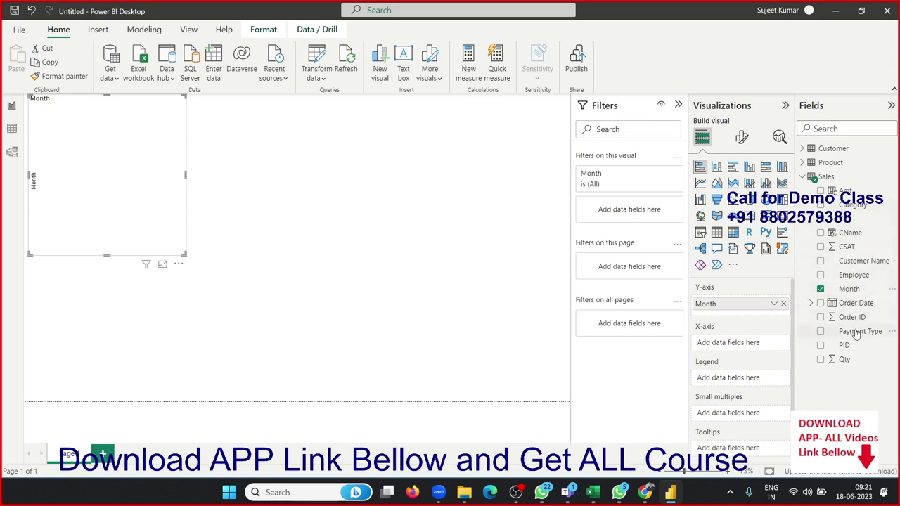
{"action": "mouse_move", "coordinate": [848, 360]}
{"action": "left_mouse_down"}
{"action": "mouse_move", "coordinate": [257, 220]}
{"action": "mouse_move", "coordinate": [120, 152]}
{"action": "left_mouse_up"}
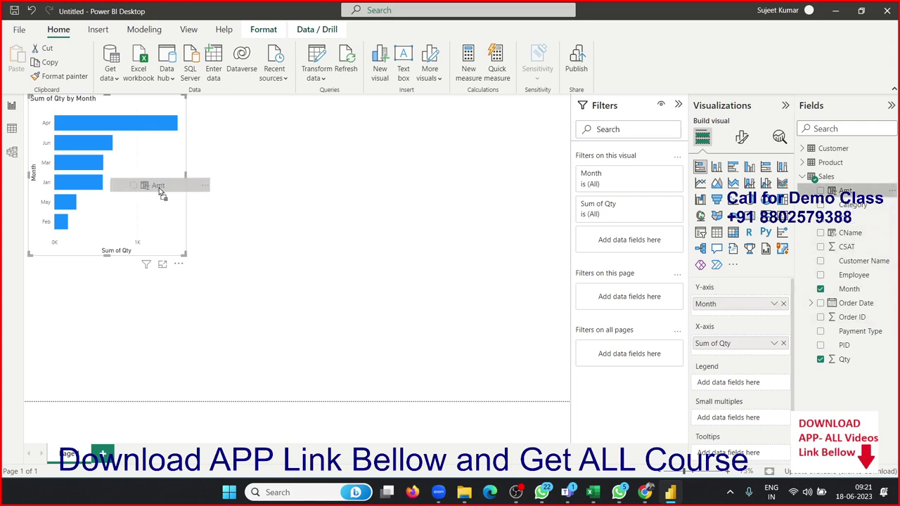
Try adding Amt and switching to column charts, then undo back to the Qty bar chart
{"action": "left_click_drag", "start_coordinate": [844, 191], "coordinate": [159, 197]}
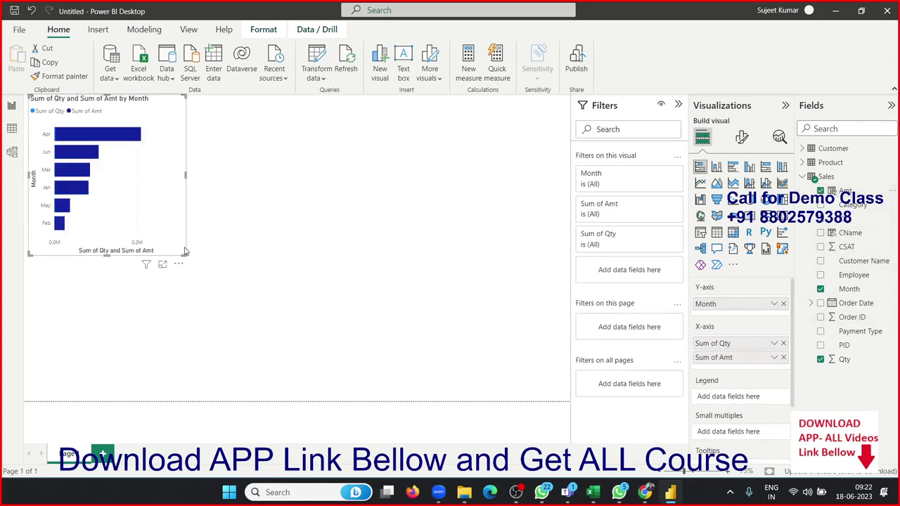
{"action": "left_click", "coordinate": [717, 166]}
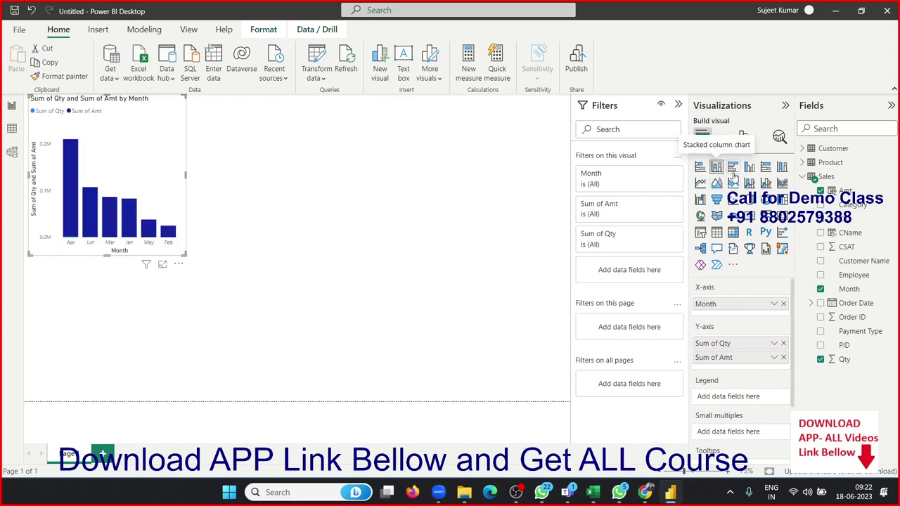
{"action": "left_click", "coordinate": [748, 167]}
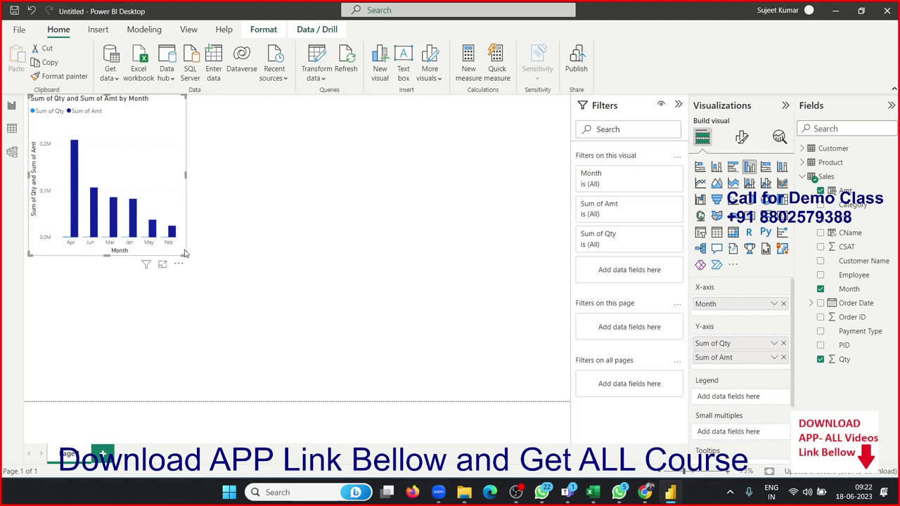
{"action": "left_click_drag", "start_coordinate": [194, 259], "coordinate": [372, 311]}
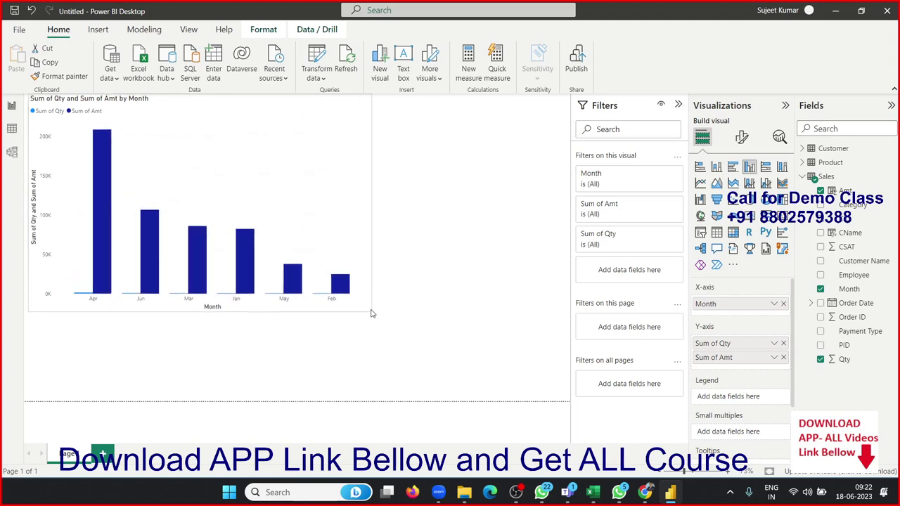
{"action": "mouse_move", "coordinate": [103, 297]}
{"action": "key", "text": "ctrl+z"}
{"action": "key", "text": "ctrl+z"}
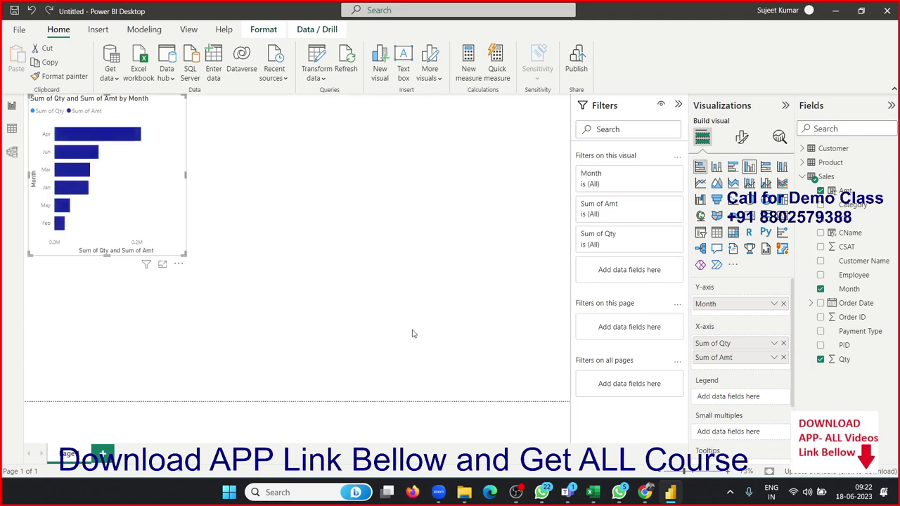
{"action": "key", "text": "ctrl+z"}
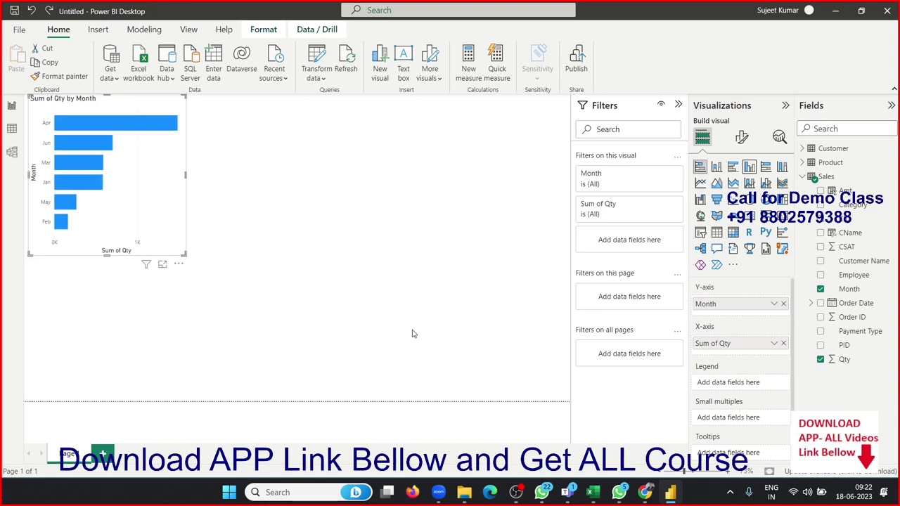
{"action": "left_click", "coordinate": [383, 238]}
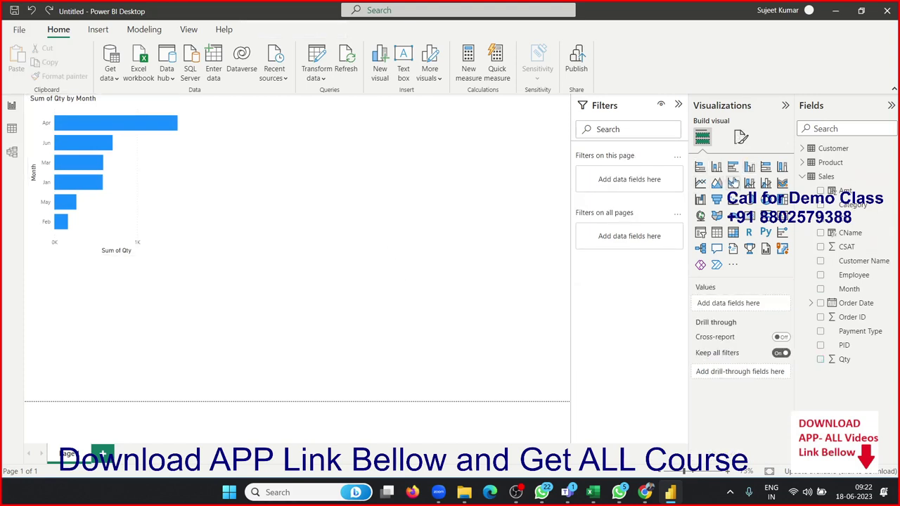
Place a second stacked bar chart beside the Qty chart, with Month on the axis and Amt as values
{"action": "left_click", "coordinate": [699, 166]}
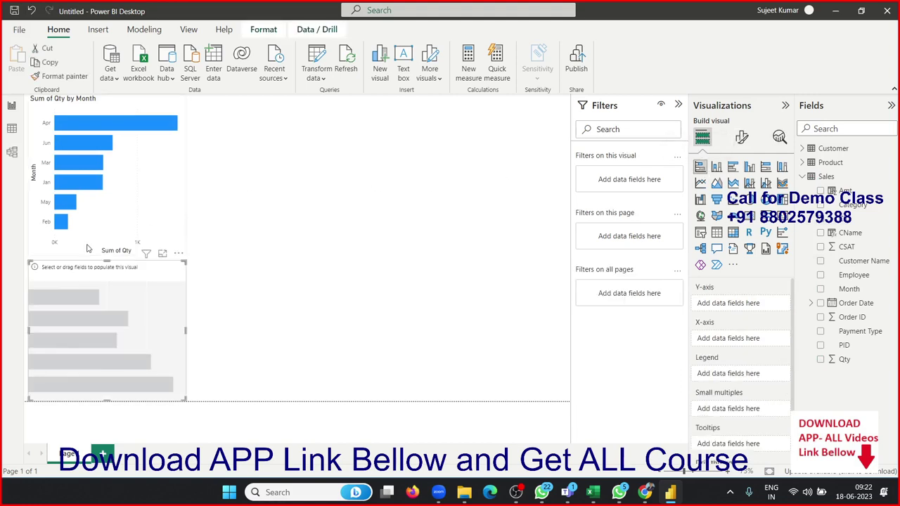
{"action": "left_click", "coordinate": [92, 260]}
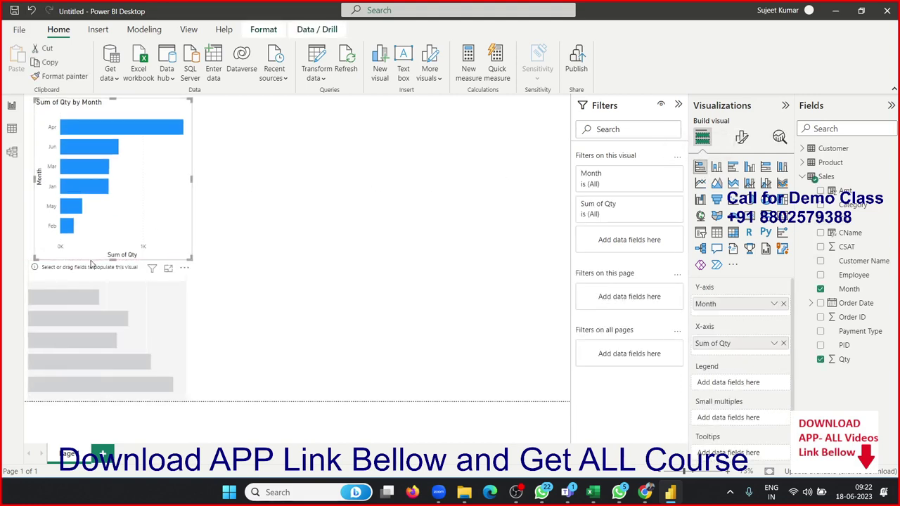
{"action": "left_click_drag", "start_coordinate": [91, 272], "coordinate": [271, 116]}
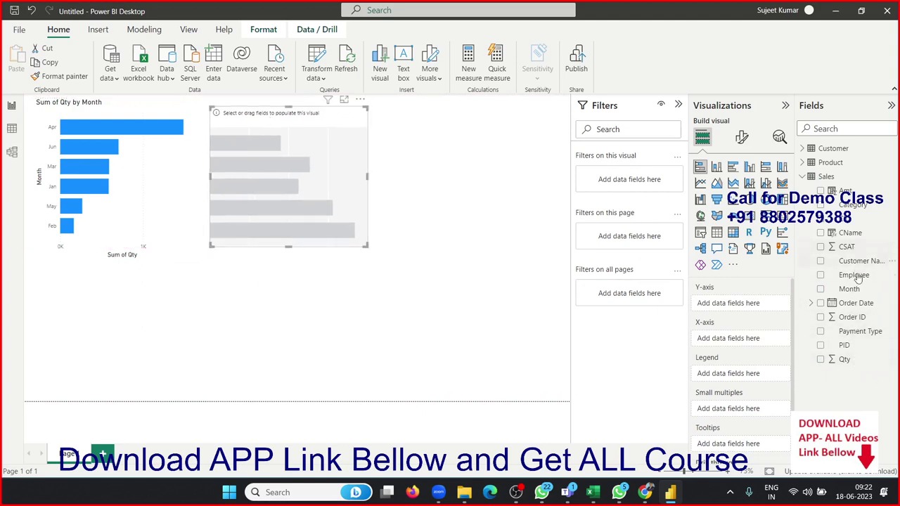
{"action": "mouse_move", "coordinate": [851, 290]}
{"action": "left_mouse_down"}
{"action": "mouse_move", "coordinate": [661, 290]}
{"action": "mouse_move", "coordinate": [261, 195]}
{"action": "left_mouse_up"}
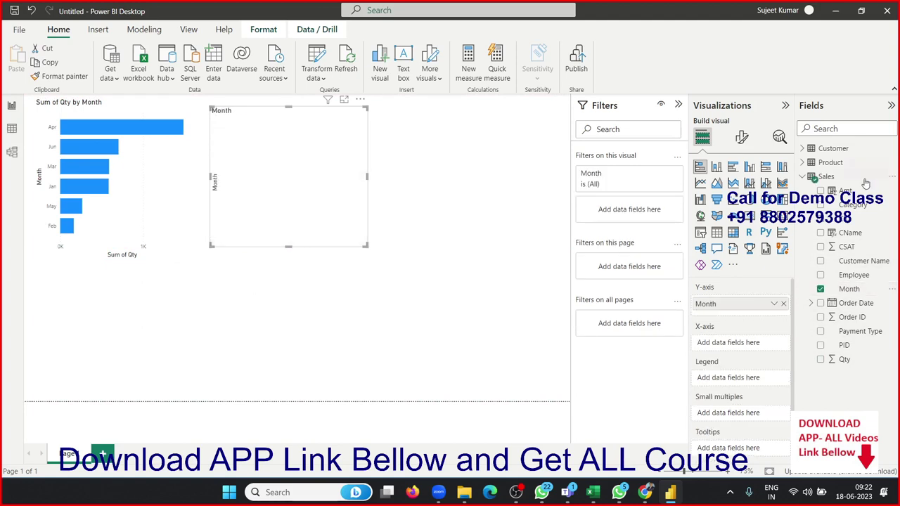
{"action": "left_click_drag", "start_coordinate": [846, 191], "coordinate": [323, 147]}
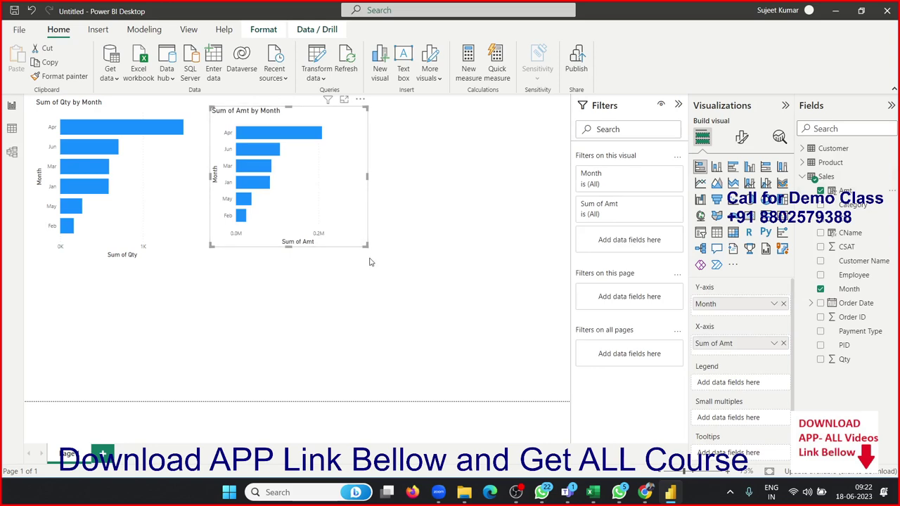
{"action": "left_click", "coordinate": [348, 299]}
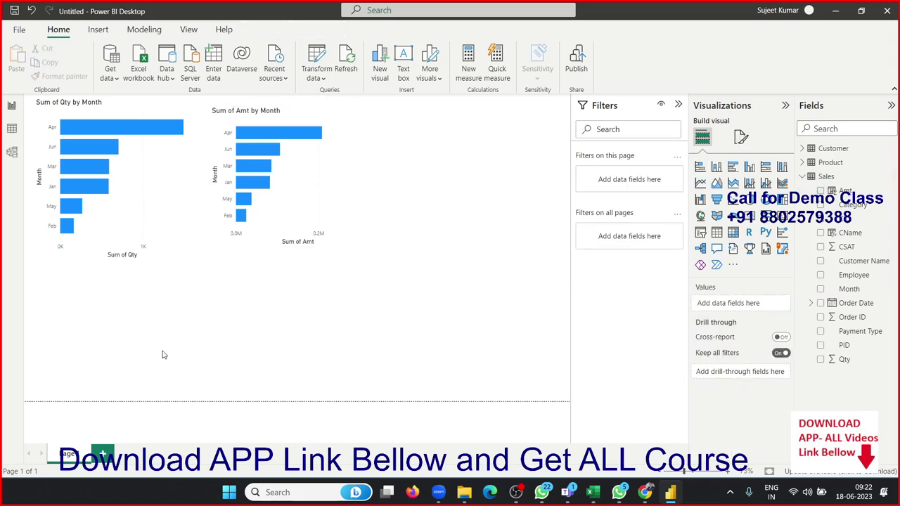
Switch to Data view to see the Sales table's computed Amt values, such as 1590
{"action": "left_click", "coordinate": [11, 128]}
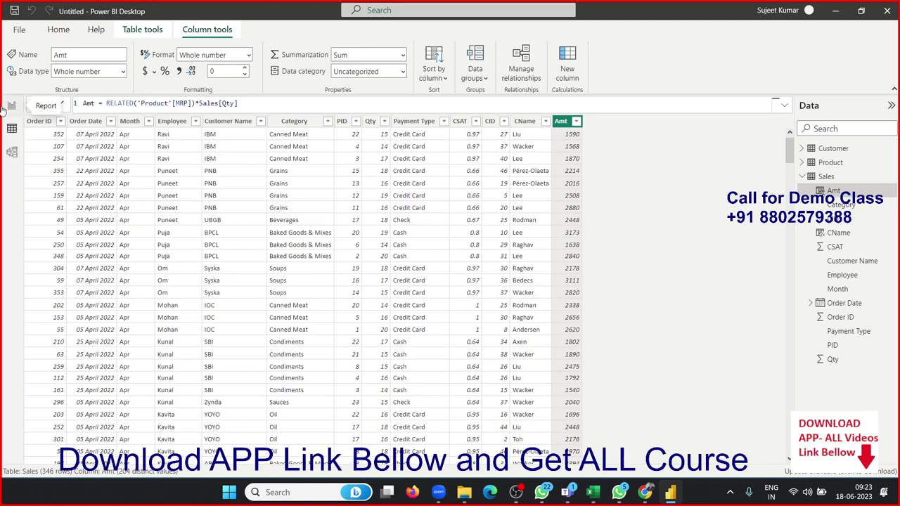
Look over the Sales and Product table rows, then open the Model view diagram
{"action": "left_click", "coordinate": [12, 128]}
{"action": "left_click", "coordinate": [820, 177]}
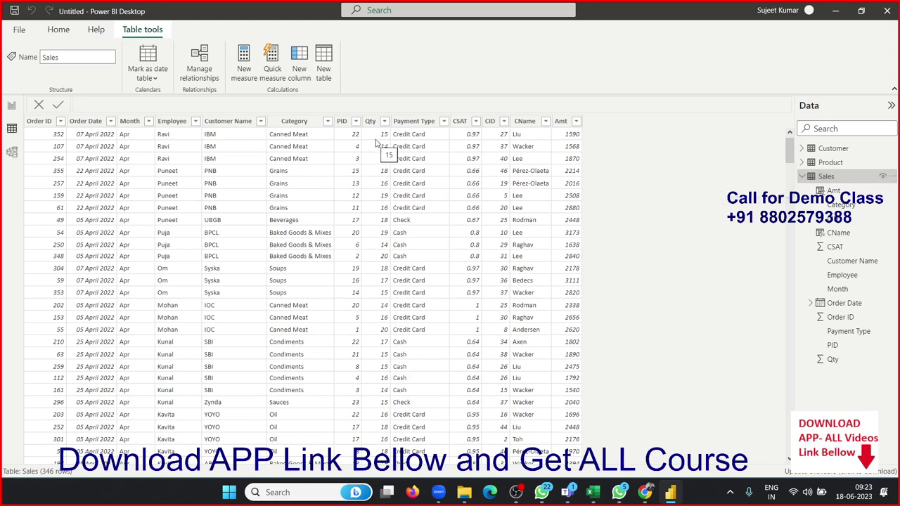
{"action": "left_click", "coordinate": [360, 158]}
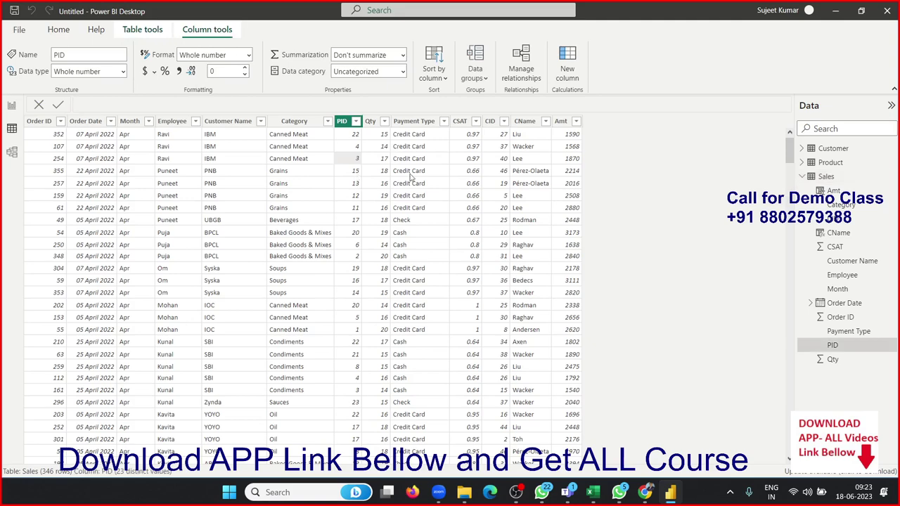
{"action": "left_click", "coordinate": [839, 165]}
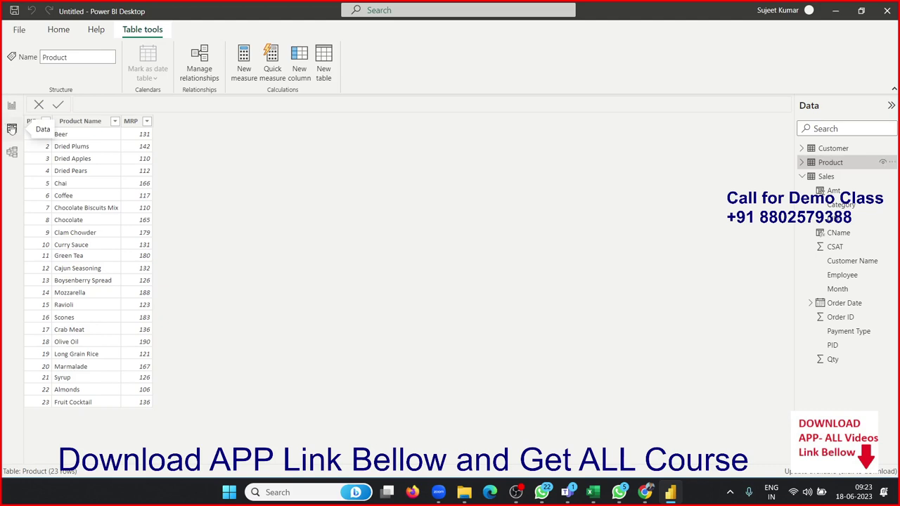
{"action": "left_click", "coordinate": [13, 131]}
{"action": "left_click", "coordinate": [12, 151]}
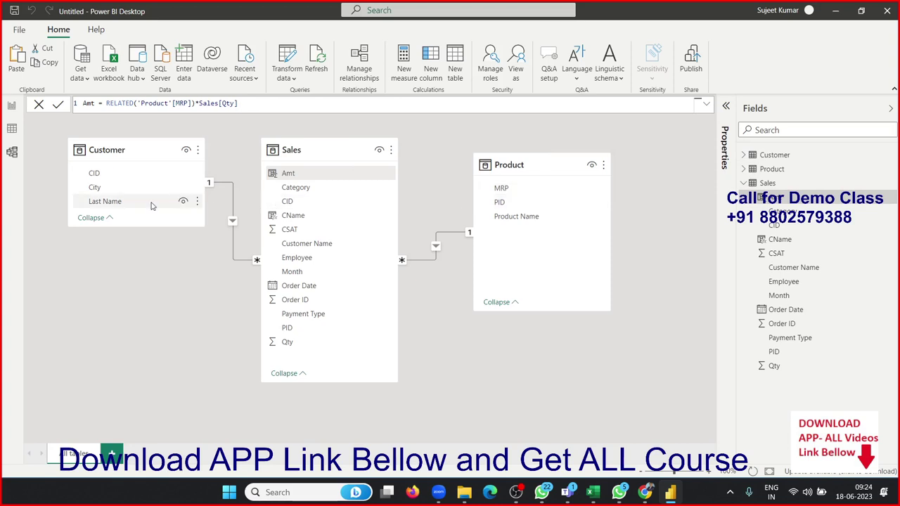
Inspect Customer City, Product Name and MRP in the model, then return to Report view
{"action": "left_click", "coordinate": [175, 188]}
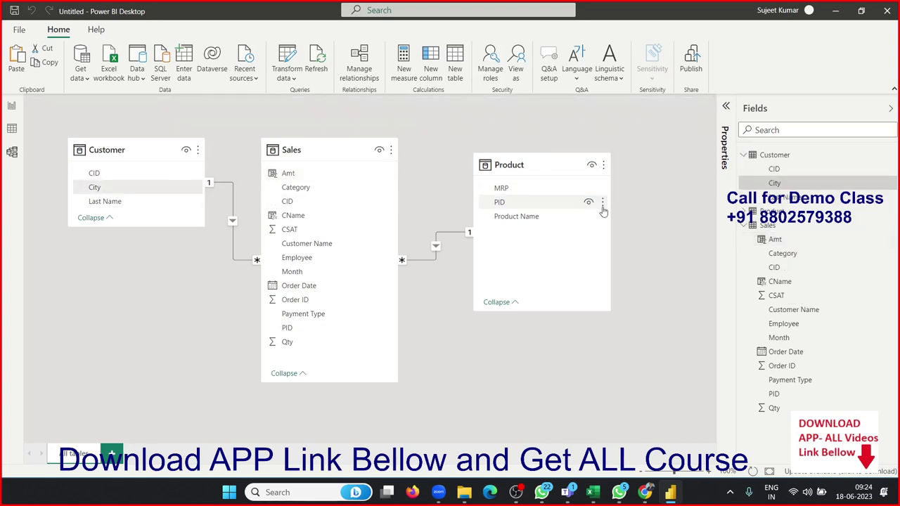
{"action": "left_click", "coordinate": [545, 218]}
{"action": "left_click", "coordinate": [536, 190]}
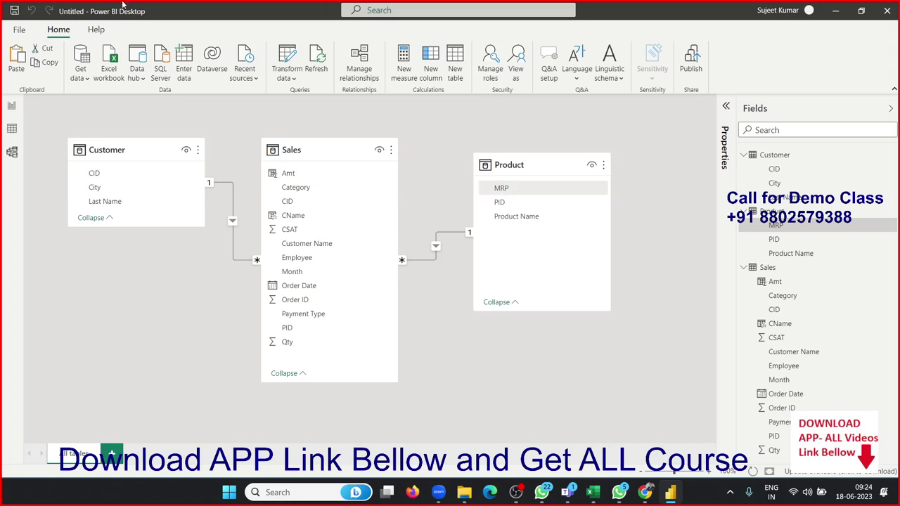
{"action": "left_click", "coordinate": [13, 105]}
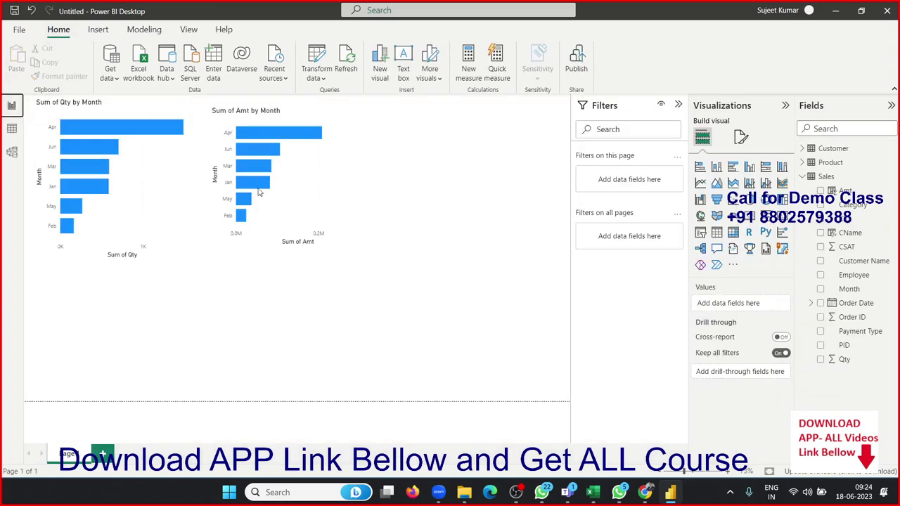
Delete the Sum of Amt and Sum of Qty bar charts from the page
{"action": "left_click", "coordinate": [331, 200]}
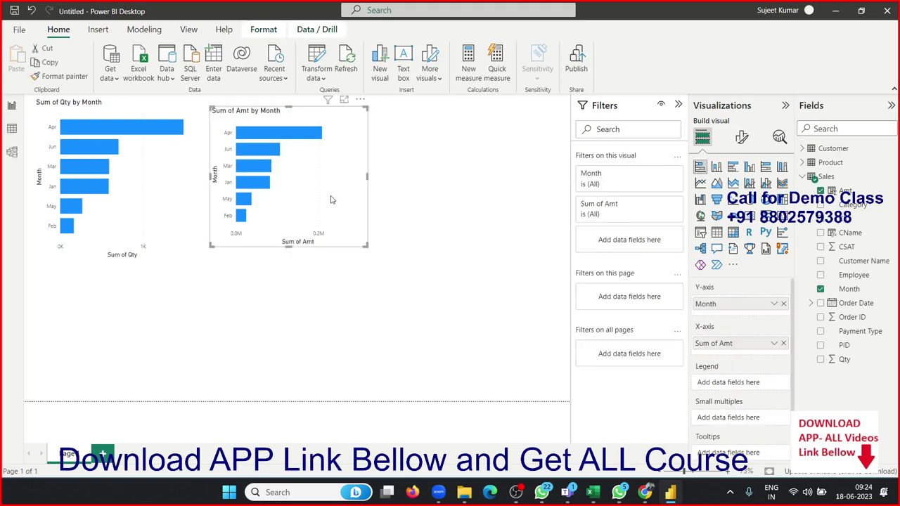
{"action": "key", "text": "Delete"}
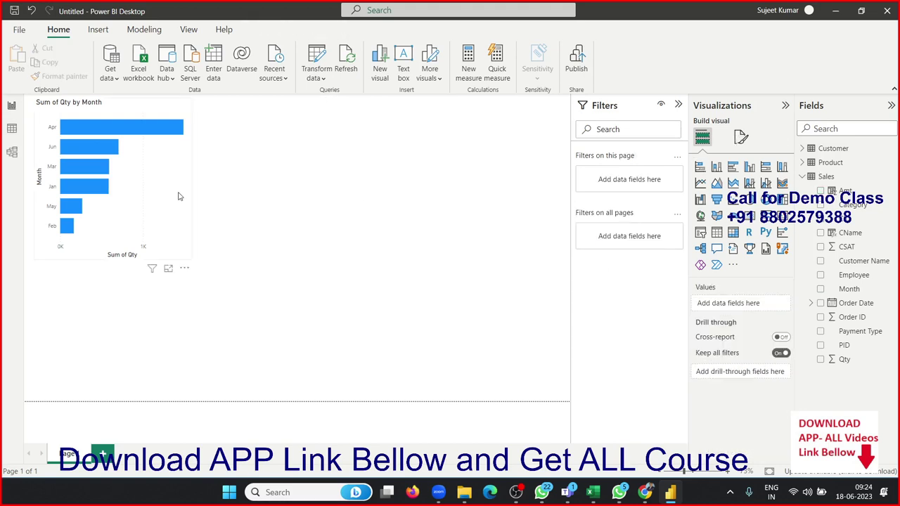
{"action": "left_click", "coordinate": [178, 192]}
{"action": "key", "text": "Delete"}
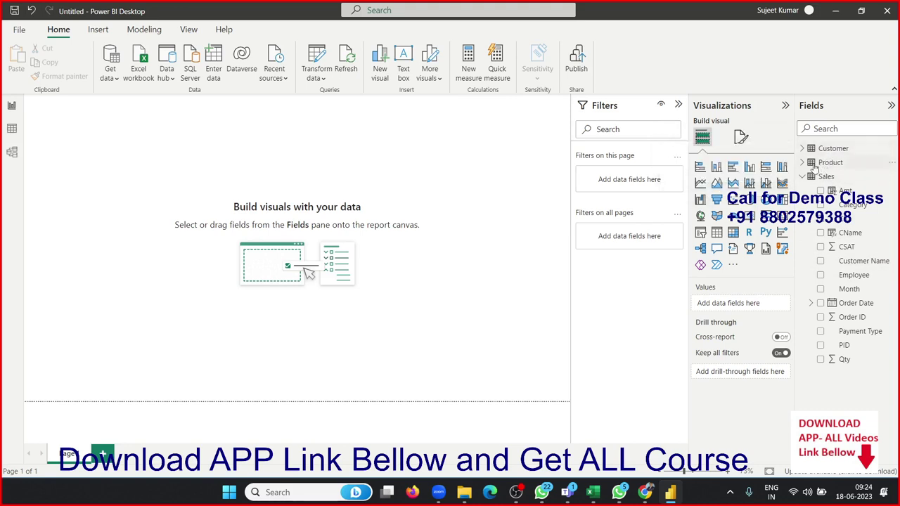
Insert a Table visual with Customer City and Product MRP columns, and resize it
{"action": "left_click", "coordinate": [817, 152]}
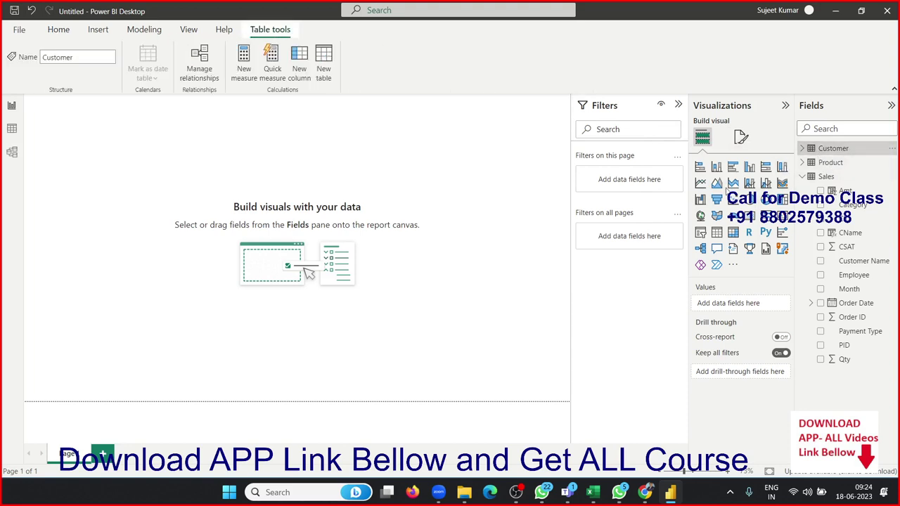
{"action": "left_click", "coordinate": [718, 232]}
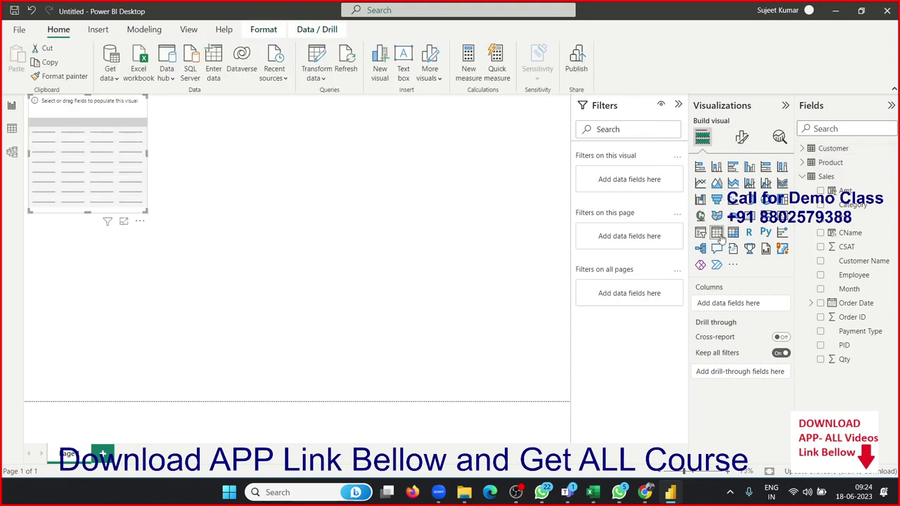
{"action": "left_click", "coordinate": [803, 148]}
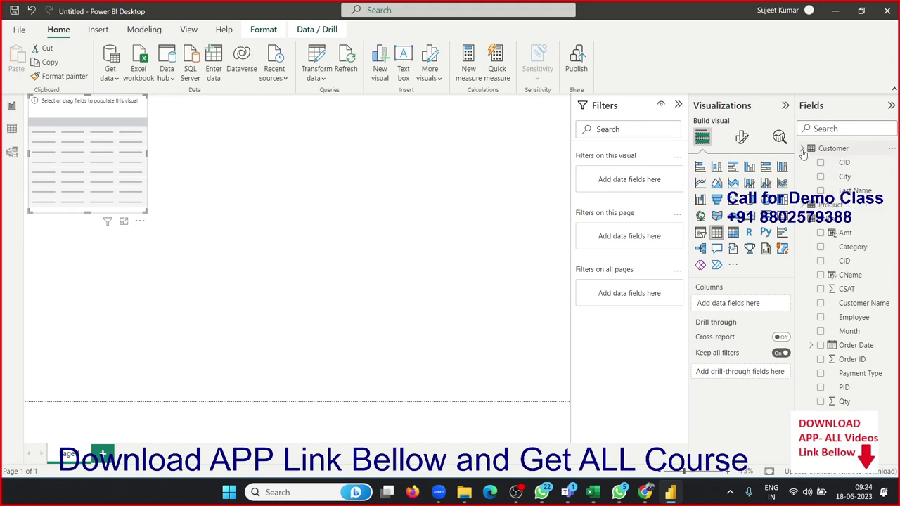
{"action": "left_click_drag", "start_coordinate": [844, 177], "coordinate": [93, 149]}
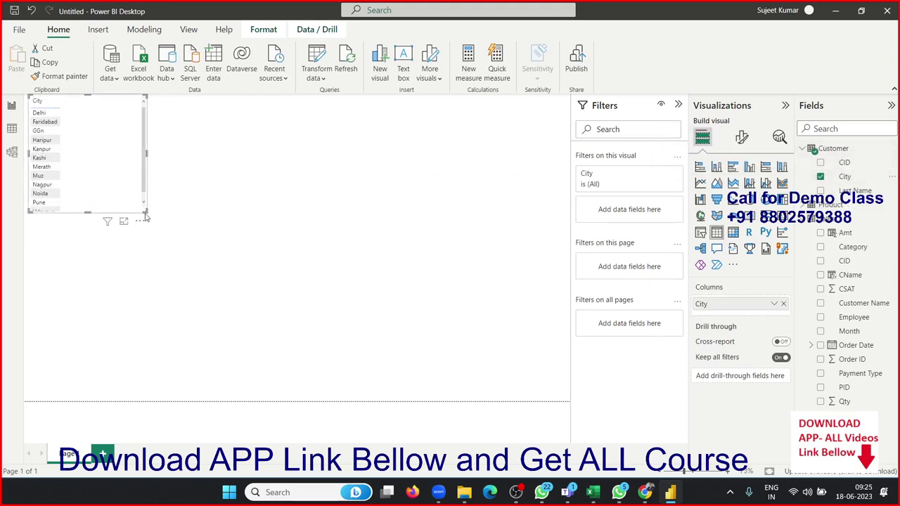
{"action": "left_click_drag", "start_coordinate": [146, 212], "coordinate": [168, 247]}
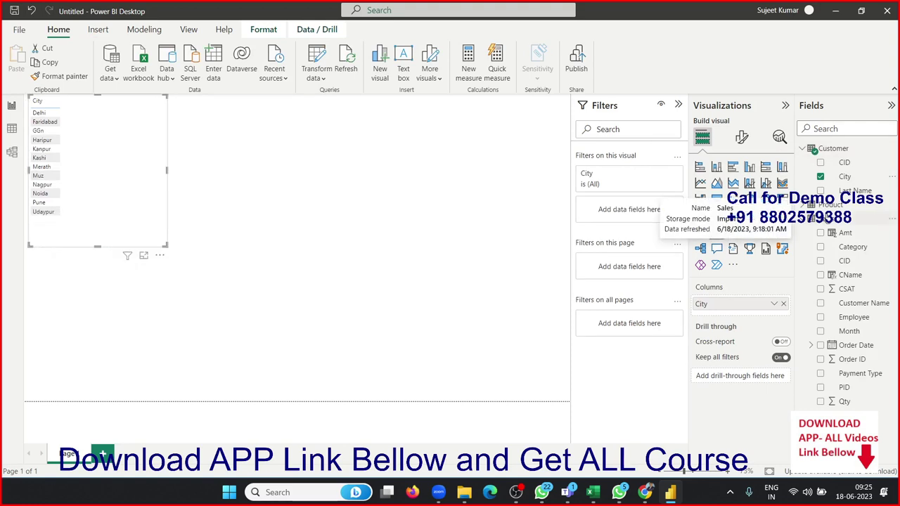
{"action": "left_click", "coordinate": [837, 207]}
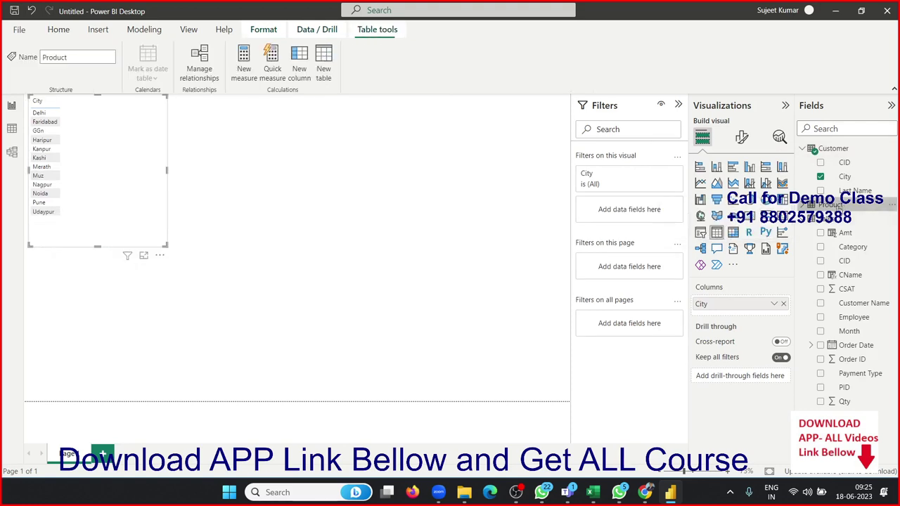
{"action": "left_click", "coordinate": [837, 205]}
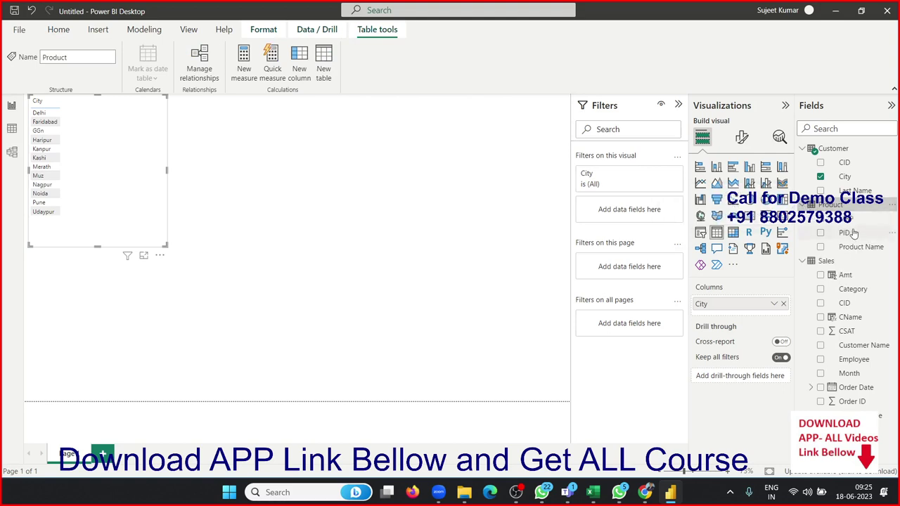
{"action": "left_click_drag", "start_coordinate": [853, 223], "coordinate": [145, 167]}
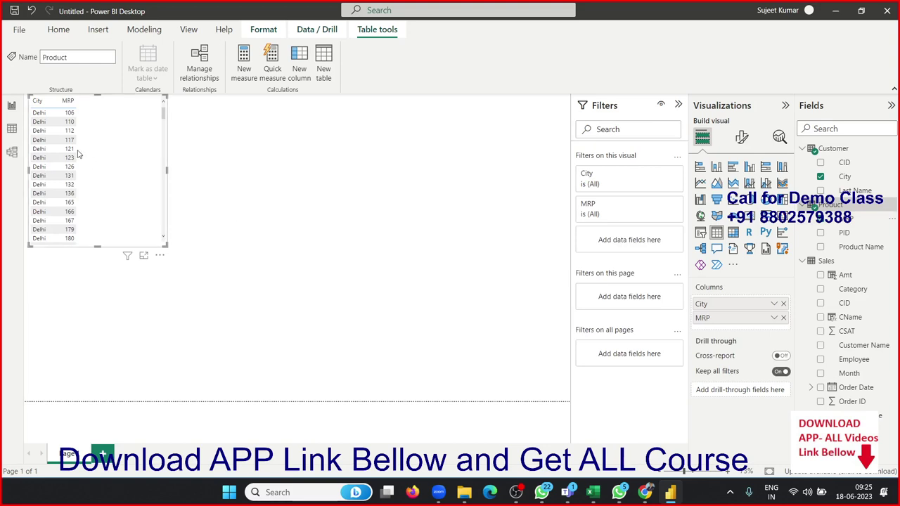
{"action": "scroll", "coordinate": [79, 153], "scroll_direction": "down", "scroll_amount": 3}
{"action": "scroll", "coordinate": [78, 153], "scroll_direction": "up", "scroll_amount": 3}
{"action": "left_click", "coordinate": [774, 318]}
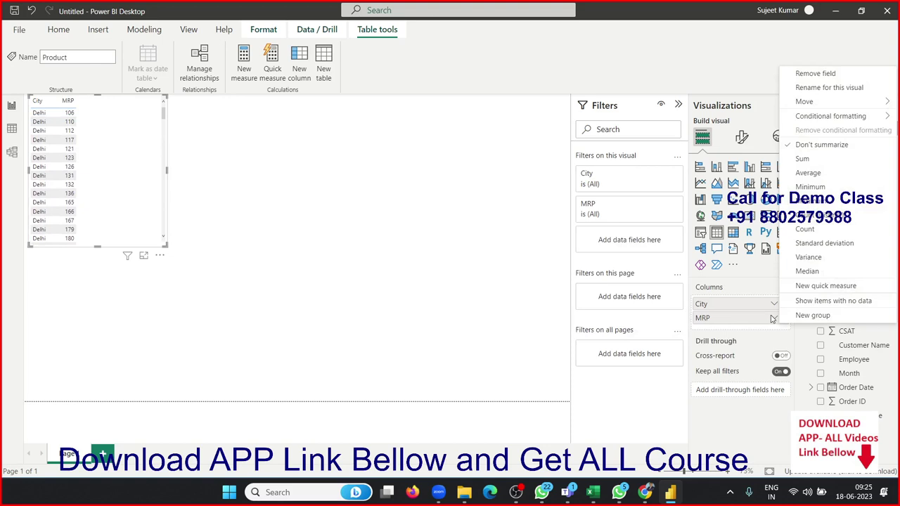
Summarize MRP as Average, add Sales Qty to the city table, then view the Product table's rows
{"action": "left_click", "coordinate": [795, 173]}
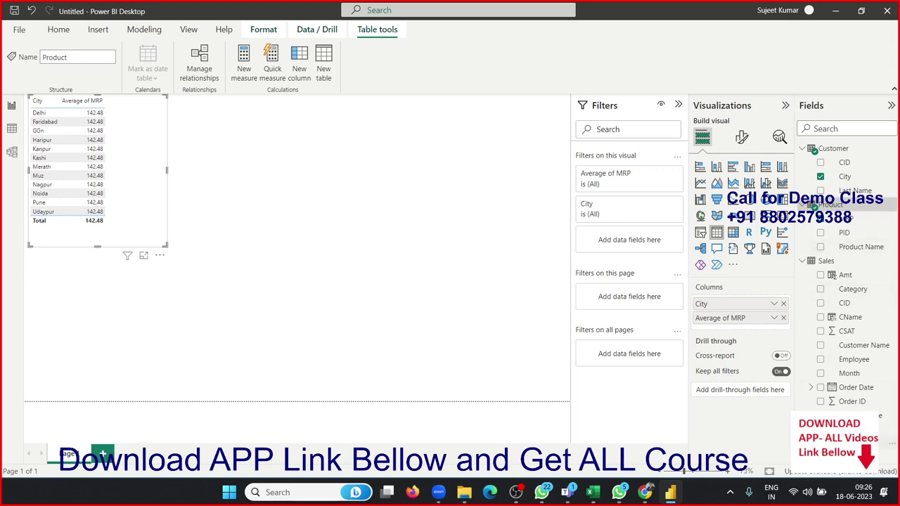
{"action": "left_click_drag", "start_coordinate": [879, 444], "coordinate": [781, 321]}
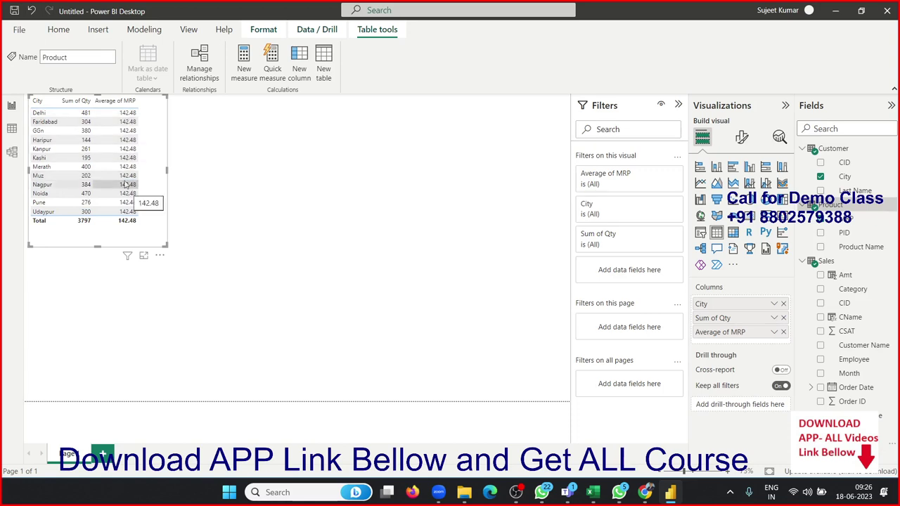
{"action": "left_click", "coordinate": [12, 128]}
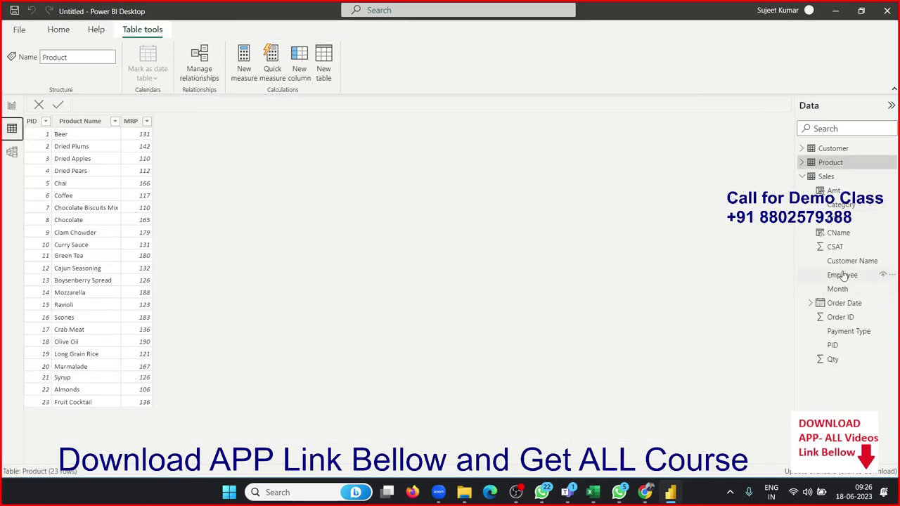
In the Sales table, create the calculated column MRPS = RELATED('Product'[MRP])
{"action": "left_click", "coordinate": [827, 177]}
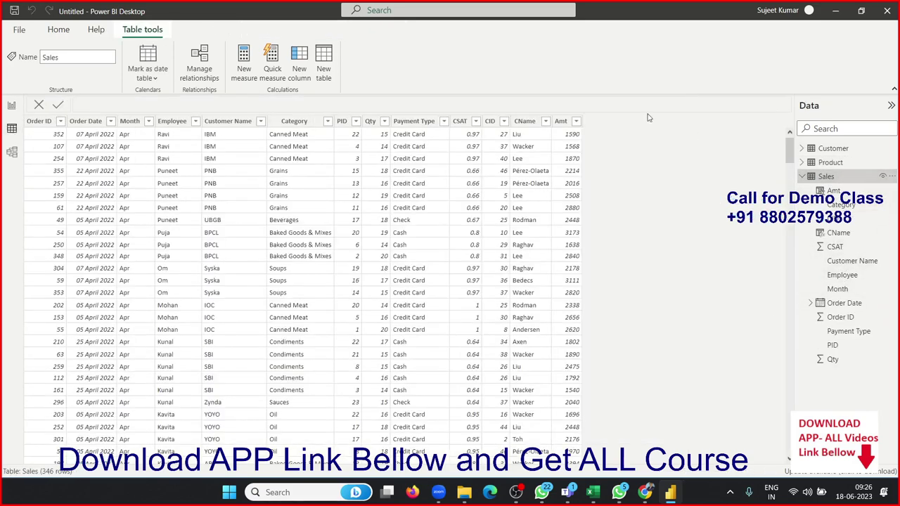
{"action": "left_click", "coordinate": [307, 75]}
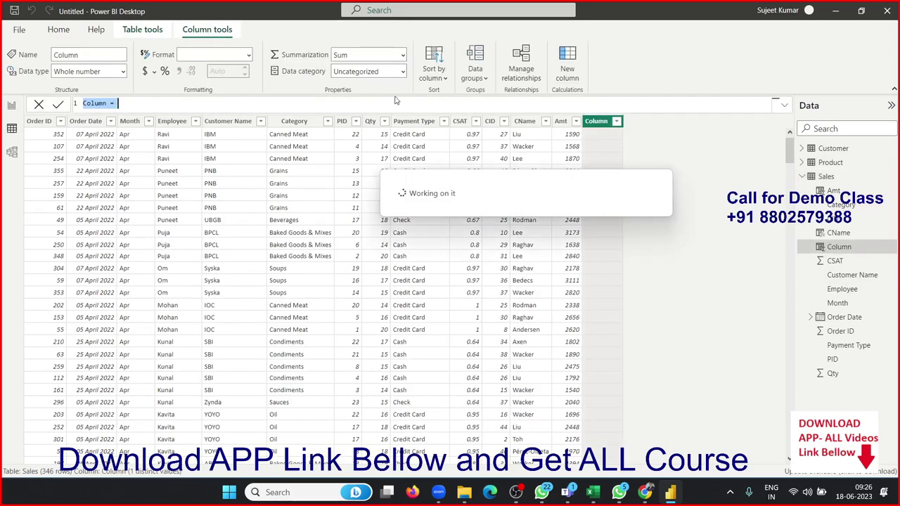
{"action": "double_click", "coordinate": [93, 103]}
{"action": "type", "text": "M"}
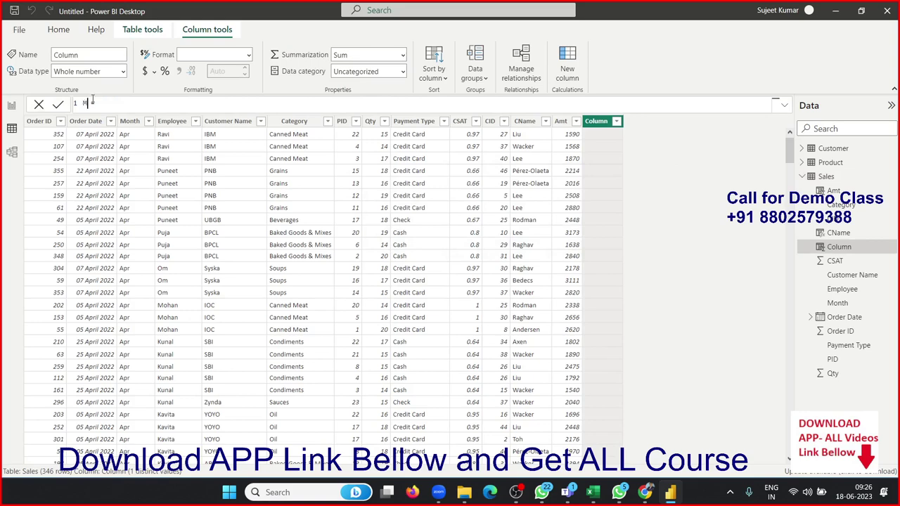
{"action": "type", "text": "RPS ="}
{"action": "type", "text": "re"}
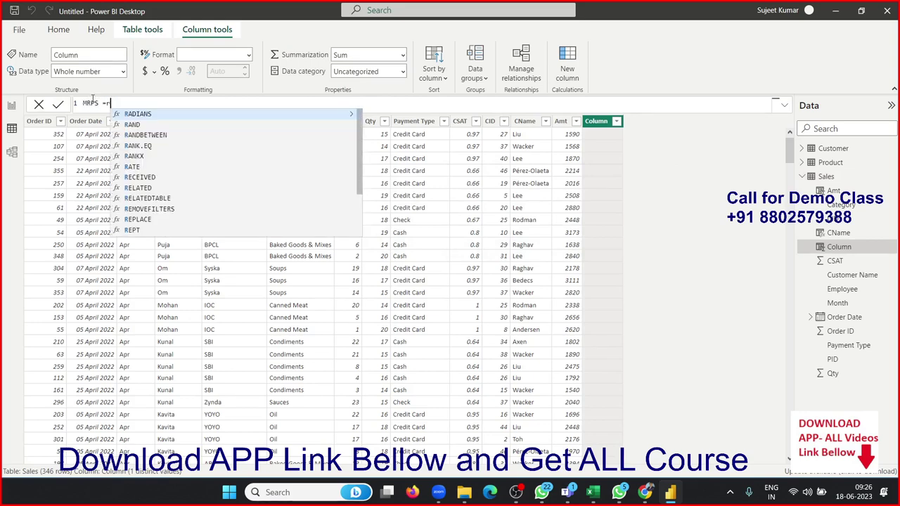
{"action": "key", "text": "Down"}
{"action": "key", "text": "Down"}
{"action": "key", "text": "Up"}
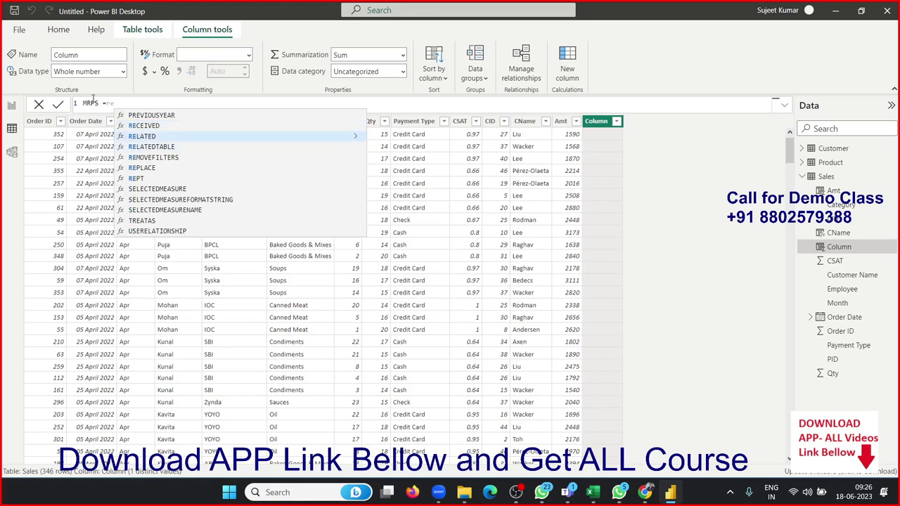
{"action": "key", "text": "Tab"}
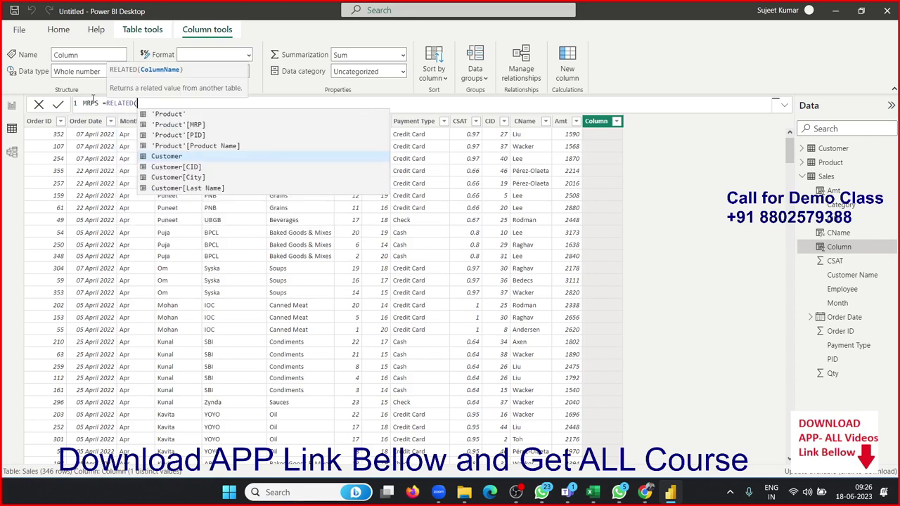
{"action": "key", "text": "Up"}
{"action": "key", "text": "Up"}
{"action": "key", "text": "Up"}
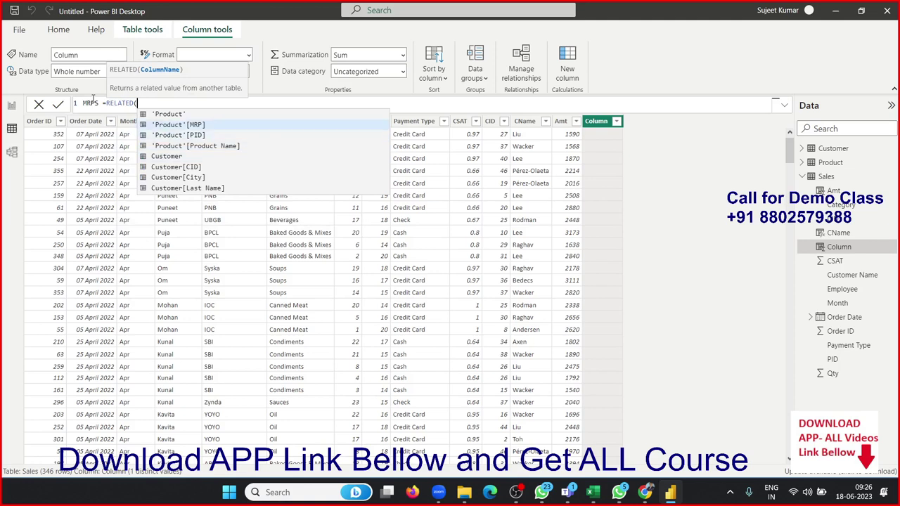
{"action": "key", "text": "Tab"}
{"action": "type", "text": ")"}
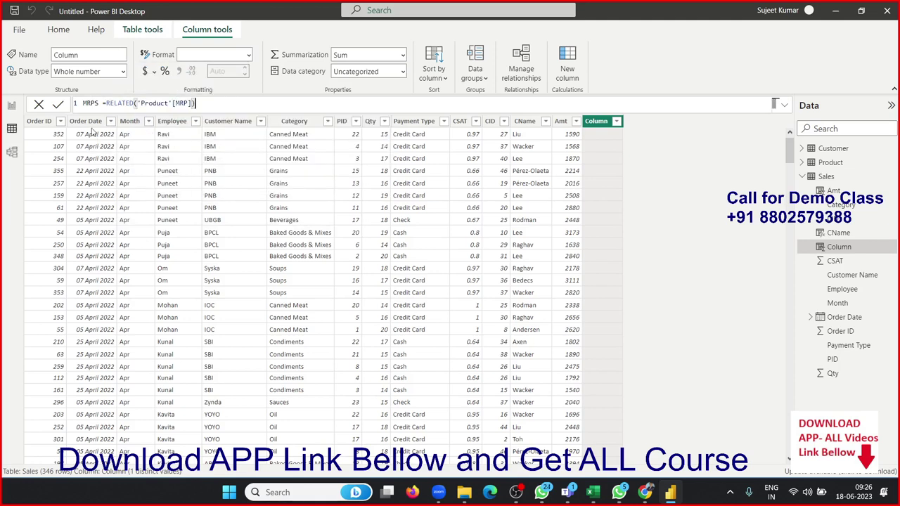
{"action": "key", "text": "Return"}
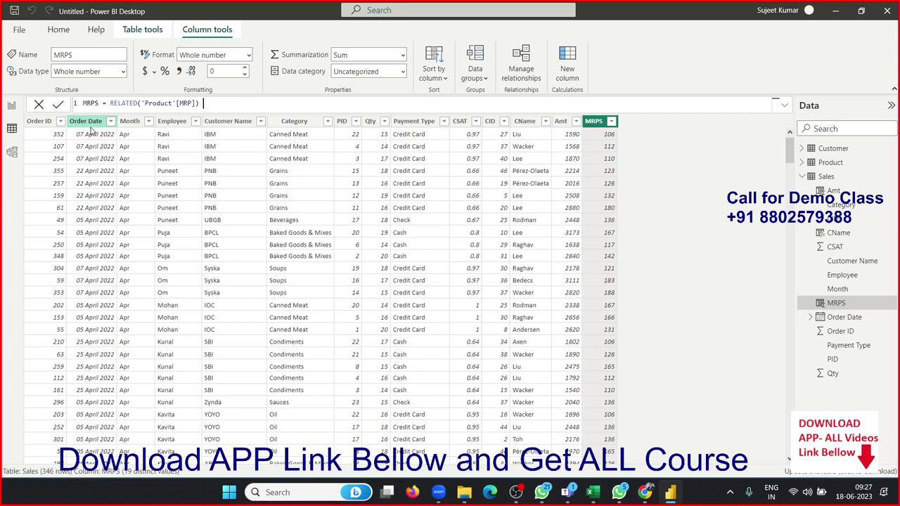
Add MRPS to the report's City table, widen the table, and summarize MRPS as Average
{"action": "left_click", "coordinate": [11, 105]}
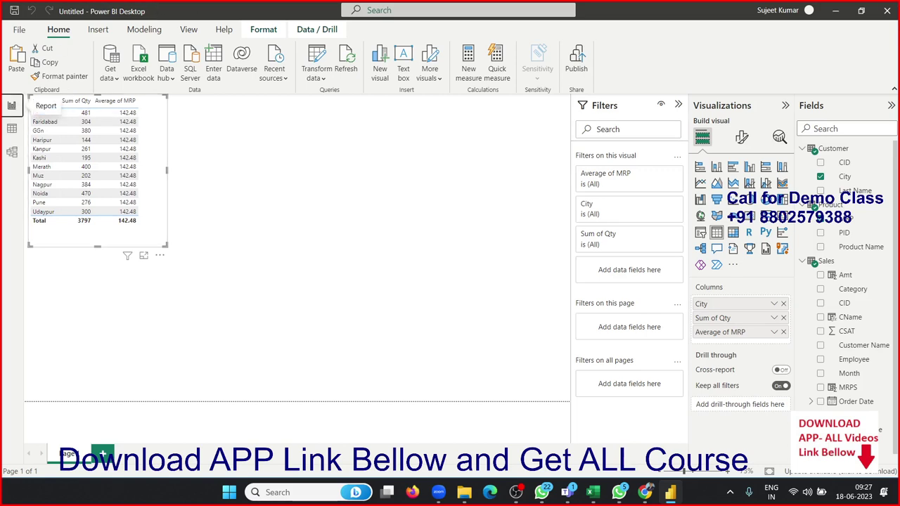
{"action": "scroll", "coordinate": [858, 397], "scroll_direction": "down", "scroll_amount": 1}
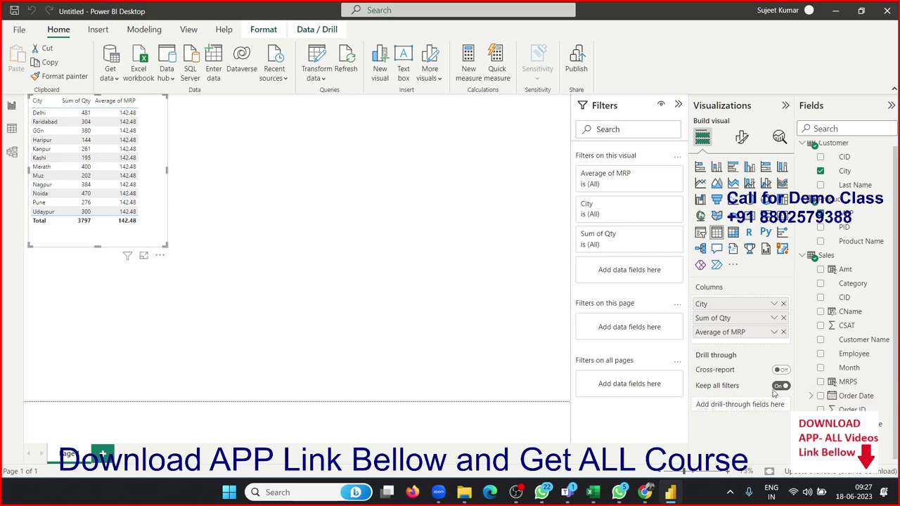
{"action": "mouse_move", "coordinate": [835, 387]}
{"action": "left_mouse_down"}
{"action": "mouse_move", "coordinate": [182, 163]}
{"action": "mouse_move", "coordinate": [164, 204]}
{"action": "left_mouse_up"}
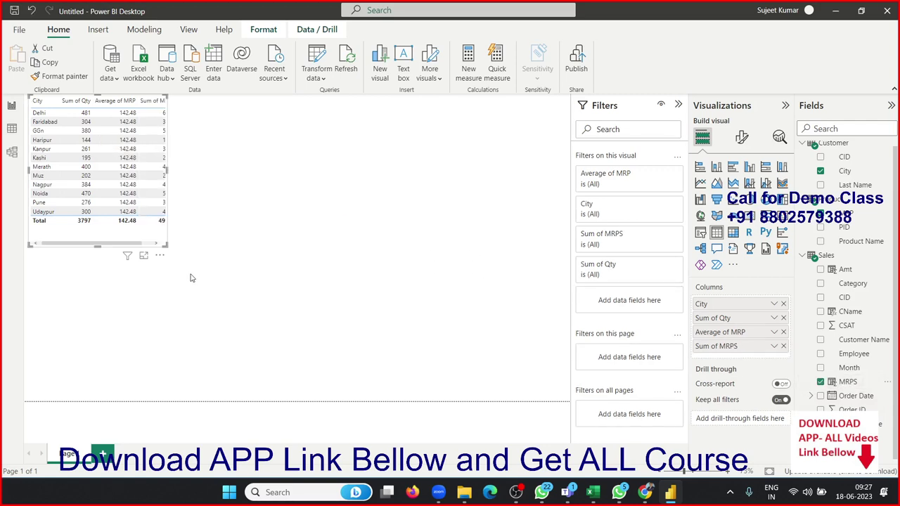
{"action": "left_click_drag", "start_coordinate": [167, 245], "coordinate": [202, 254]}
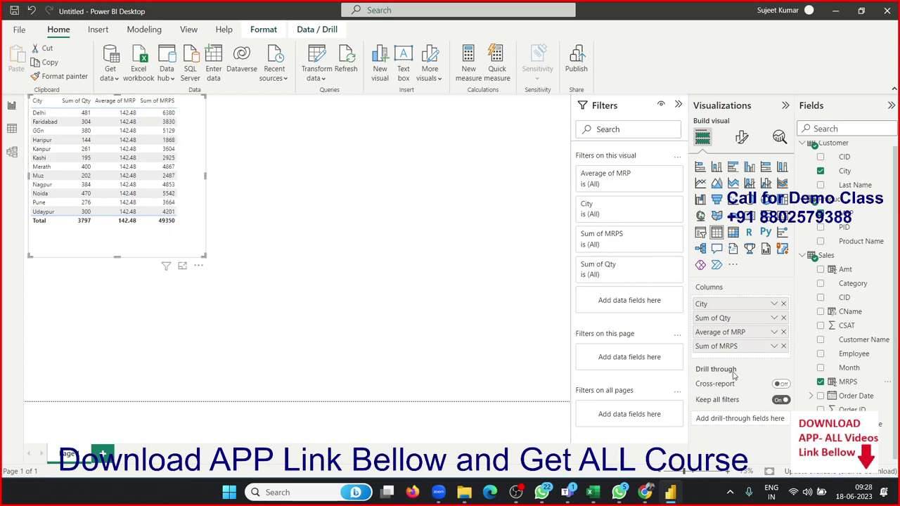
{"action": "left_click", "coordinate": [775, 347]}
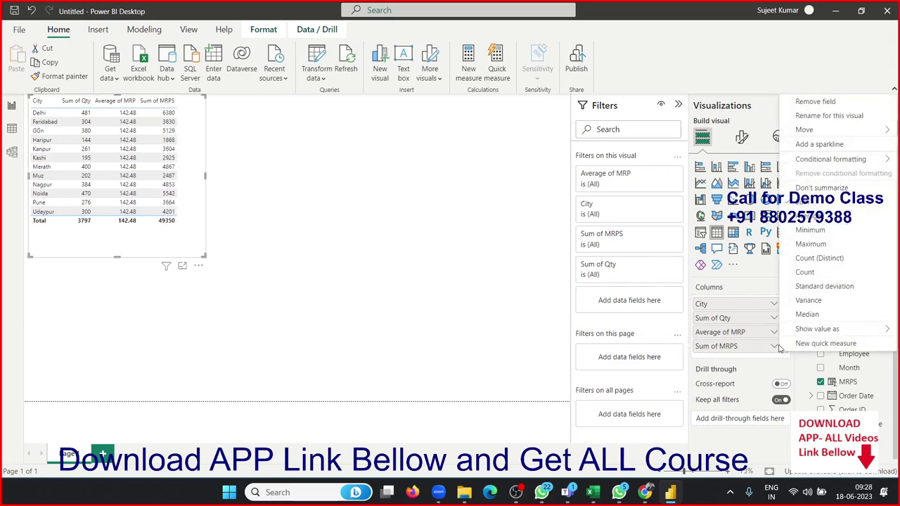
{"action": "left_click", "coordinate": [827, 223]}
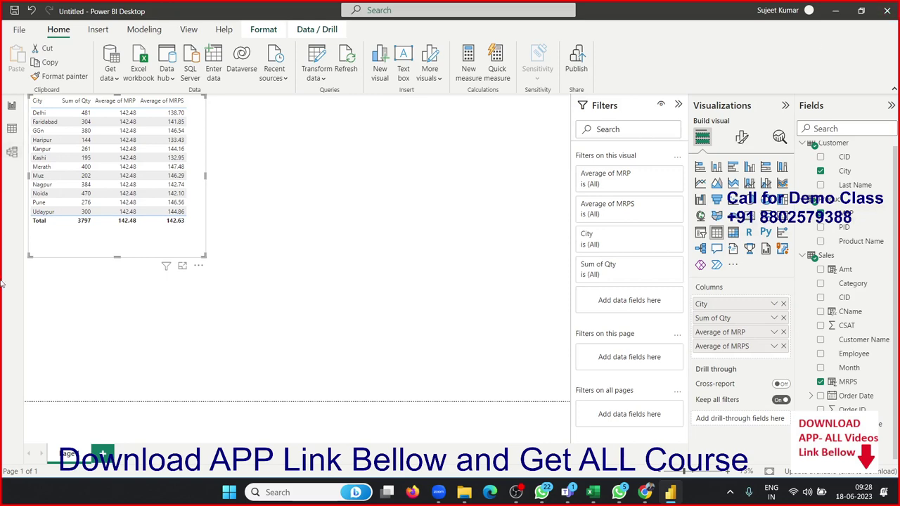
In Model view, reposition the Sales card and inspect the Sales, Product and Customer tables
{"action": "left_click", "coordinate": [11, 155]}
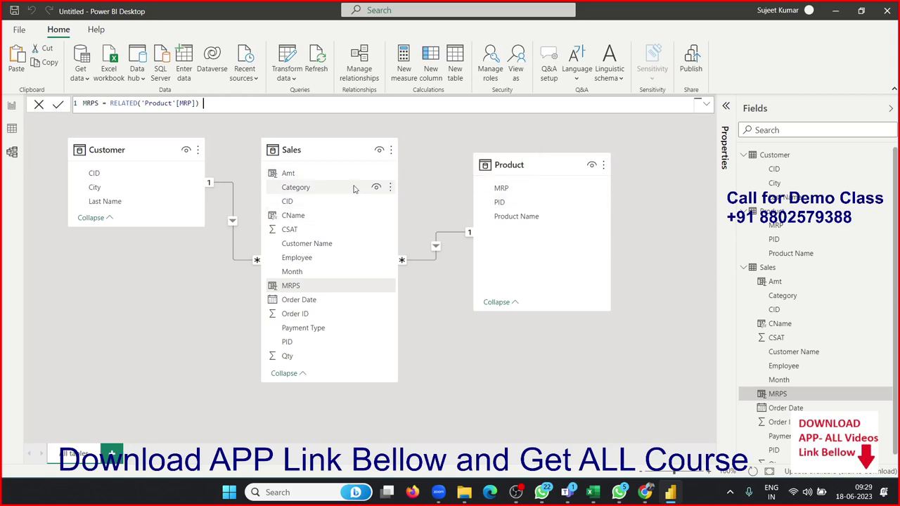
{"action": "mouse_move", "coordinate": [309, 150]}
{"action": "left_mouse_down"}
{"action": "mouse_move", "coordinate": [320, 171]}
{"action": "mouse_move", "coordinate": [320, 150]}
{"action": "left_mouse_up"}
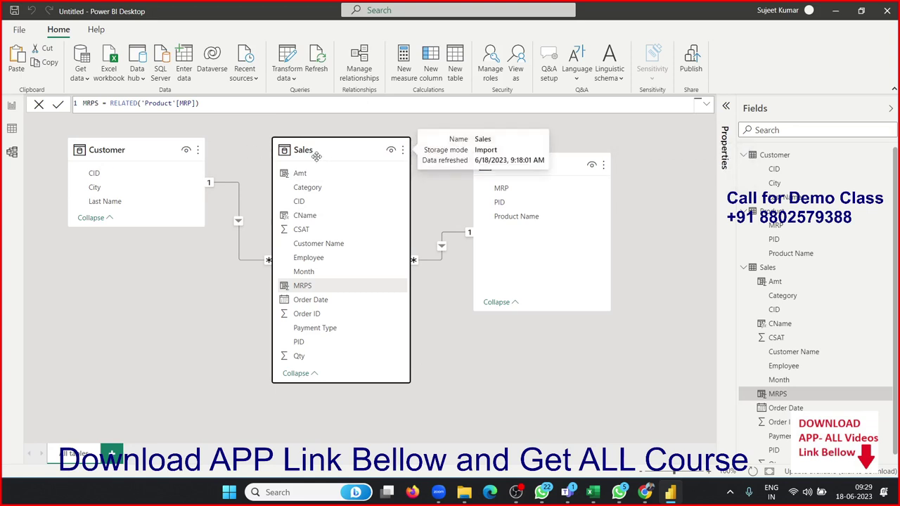
{"action": "left_click", "coordinate": [317, 156]}
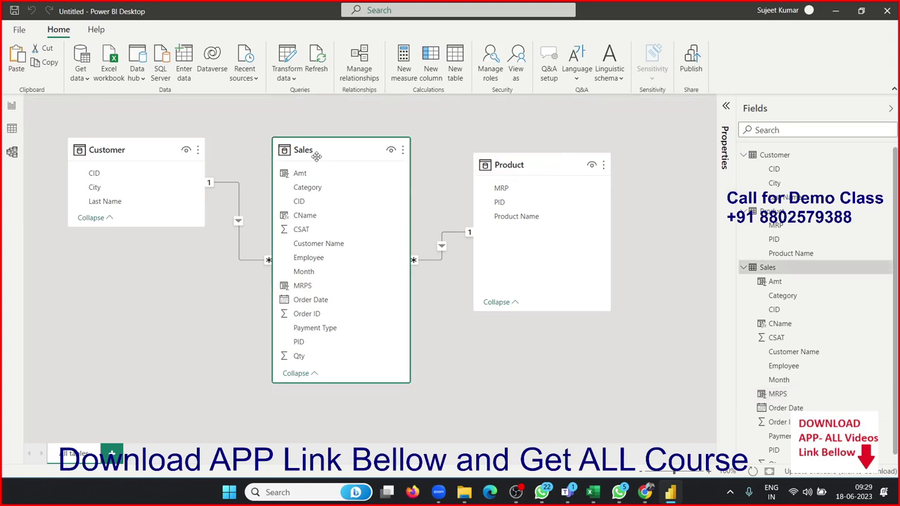
{"action": "left_click", "coordinate": [516, 168]}
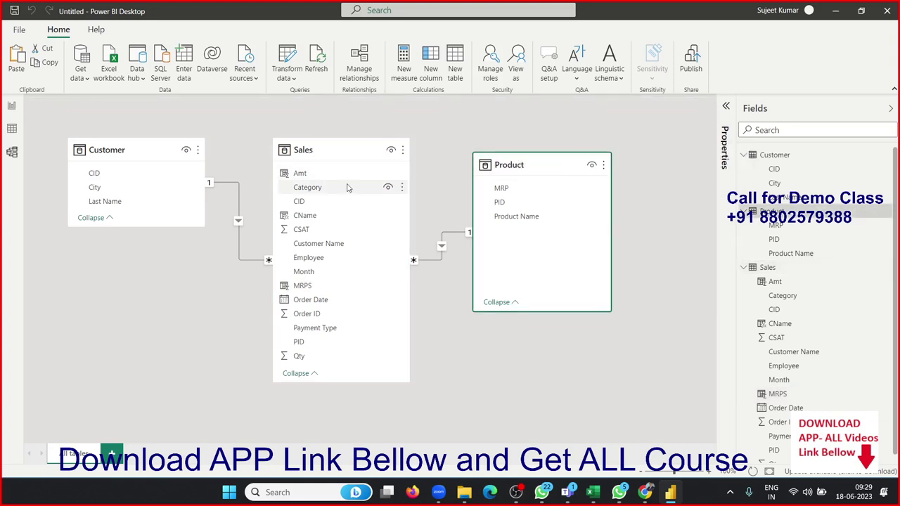
{"action": "left_click", "coordinate": [334, 155]}
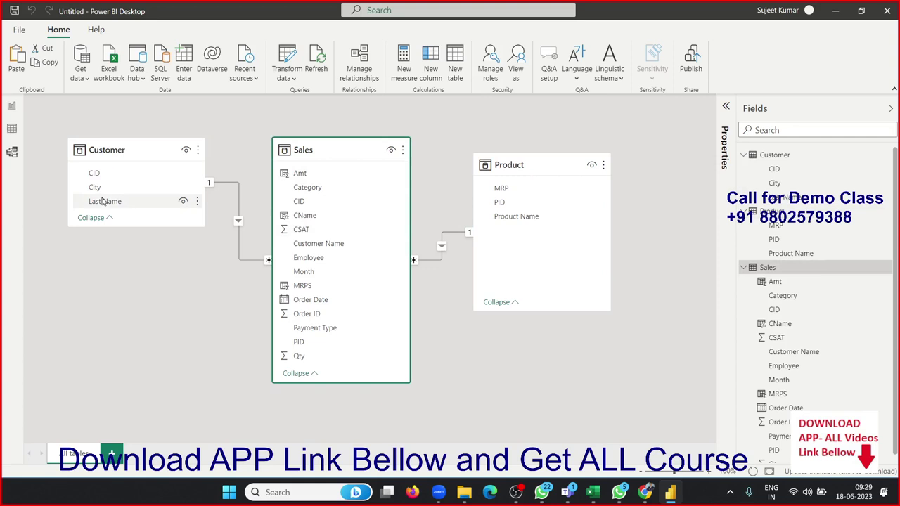
{"action": "left_click", "coordinate": [126, 275]}
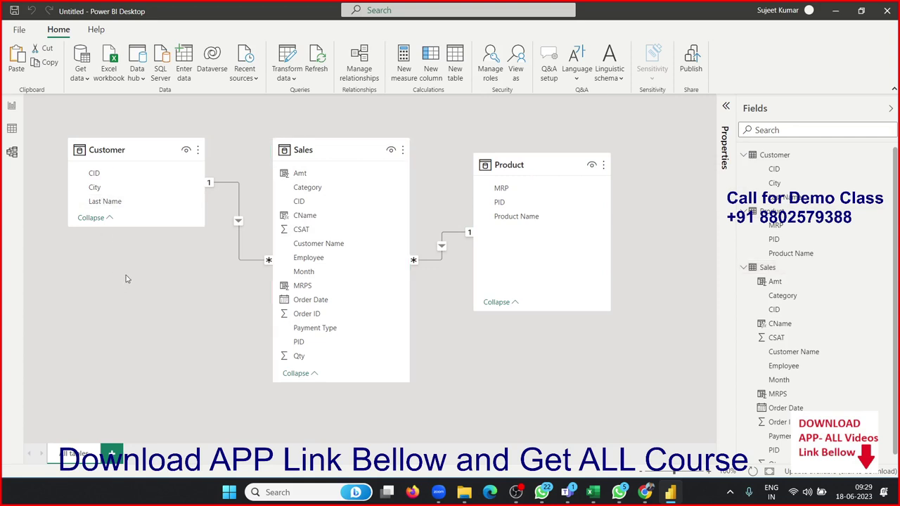
{"action": "left_click", "coordinate": [111, 154]}
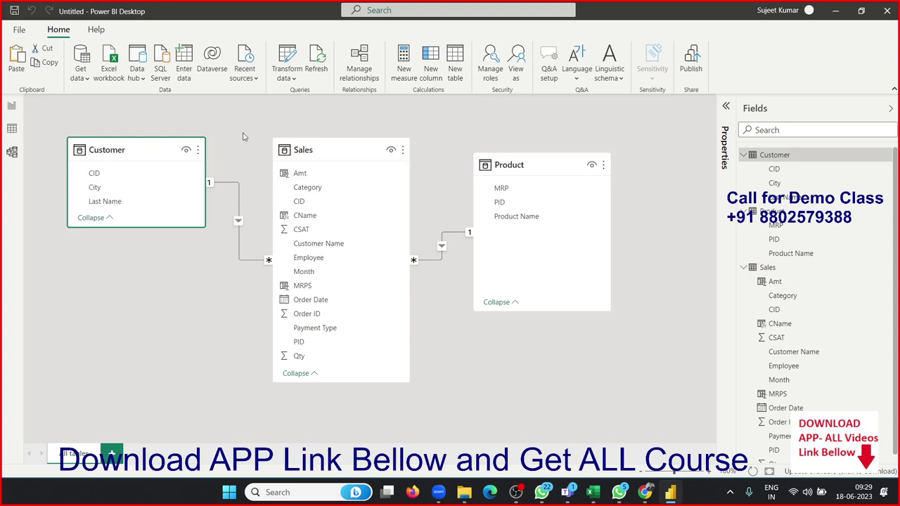
Recheck the Sales and Product tables, then open the Sales table's data rows with MRPS
{"action": "left_click", "coordinate": [370, 149]}
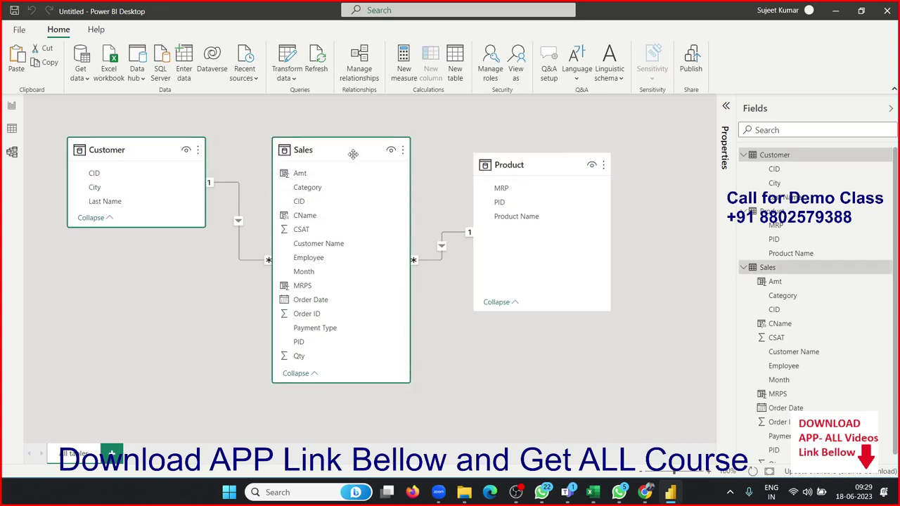
{"action": "left_click", "coordinate": [577, 169]}
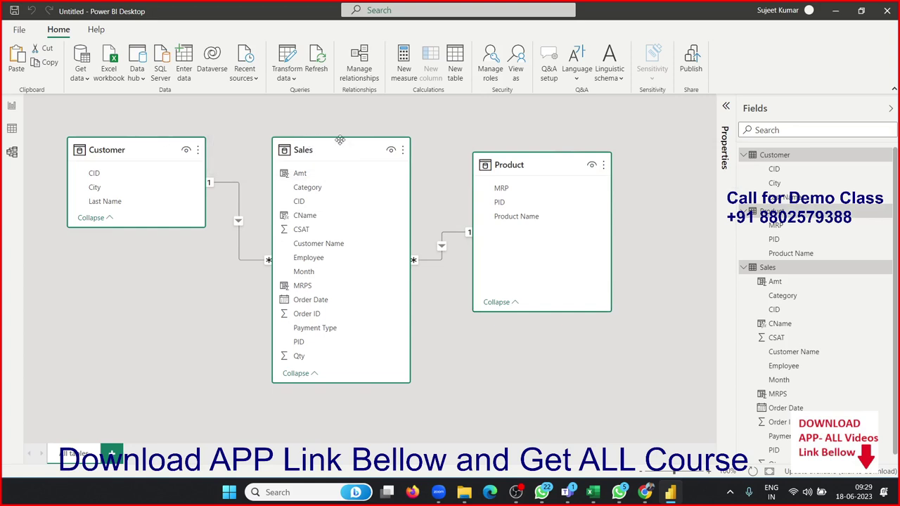
{"action": "left_click", "coordinate": [340, 140]}
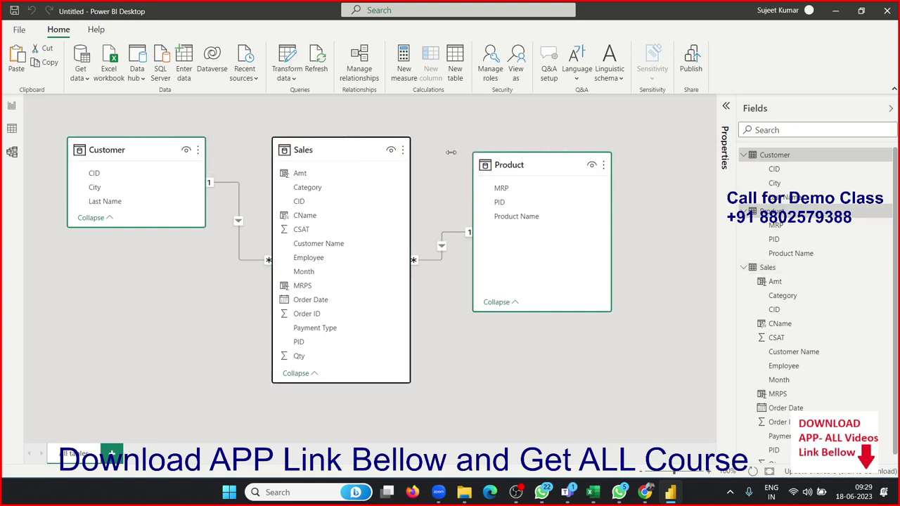
{"action": "left_click", "coordinate": [363, 147]}
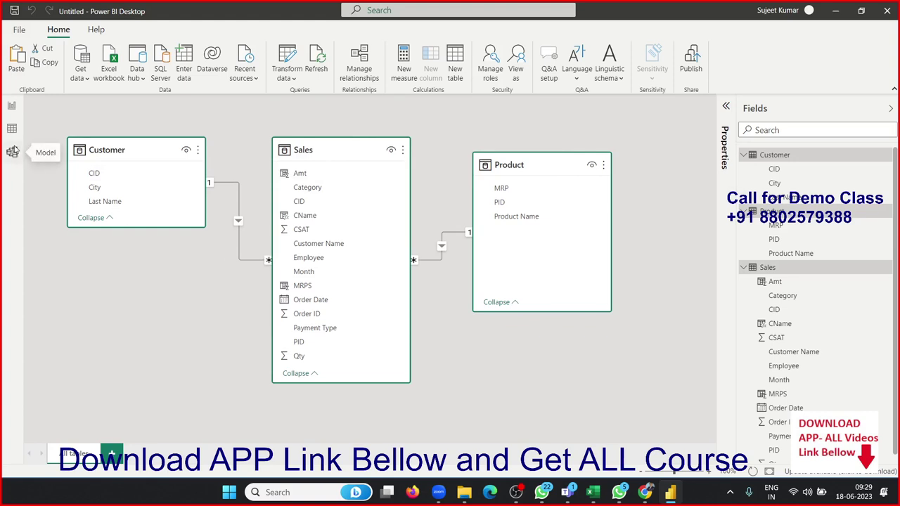
{"action": "left_click", "coordinate": [13, 151]}
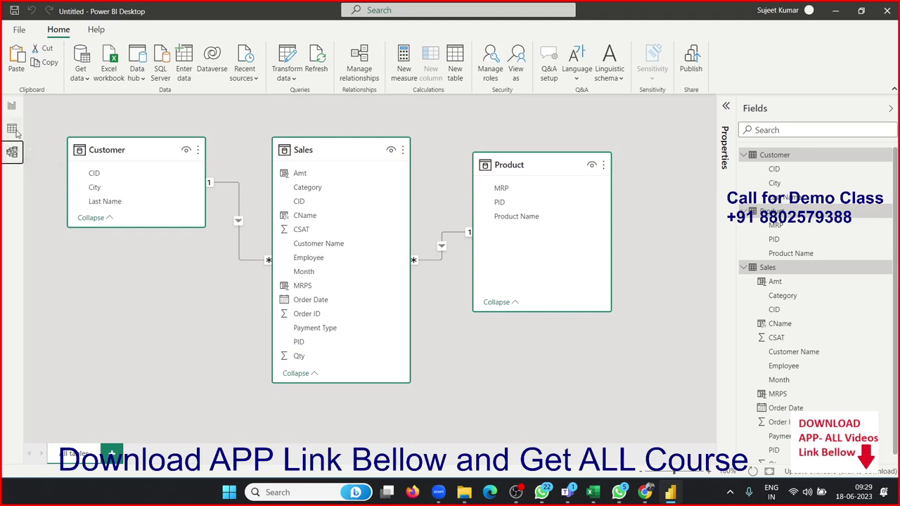
{"action": "left_click", "coordinate": [13, 130]}
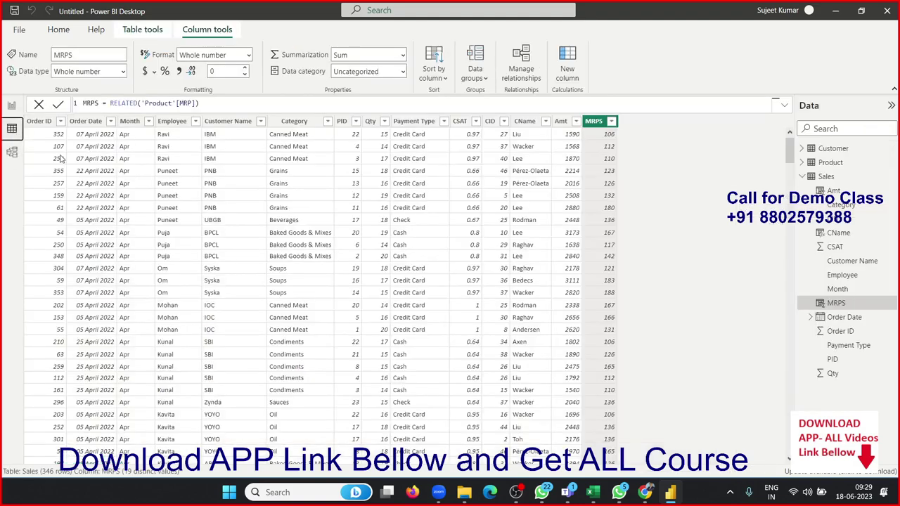
Add a second, enlarged table visual at the top centre listing City and Product Name
{"action": "left_click", "coordinate": [13, 105]}
{"action": "left_click", "coordinate": [538, 219]}
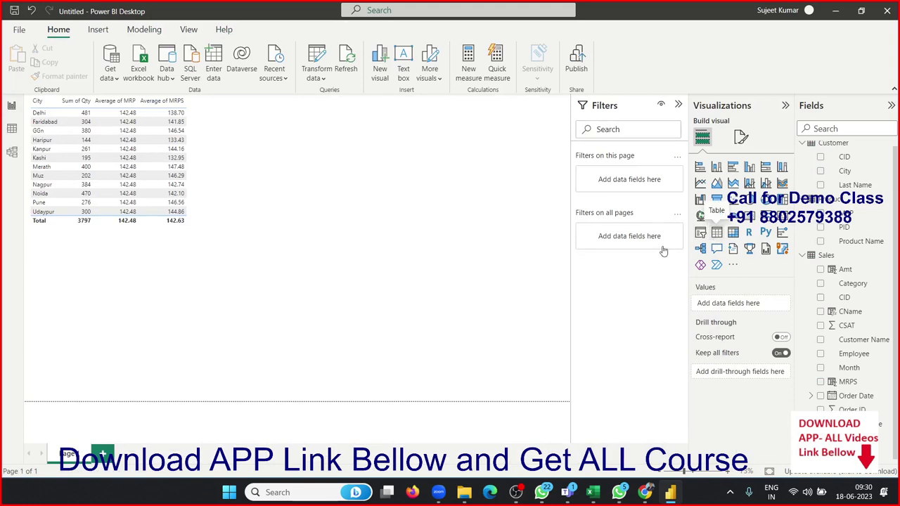
{"action": "left_click", "coordinate": [717, 233]}
{"action": "left_click_drag", "start_coordinate": [166, 274], "coordinate": [355, 118]}
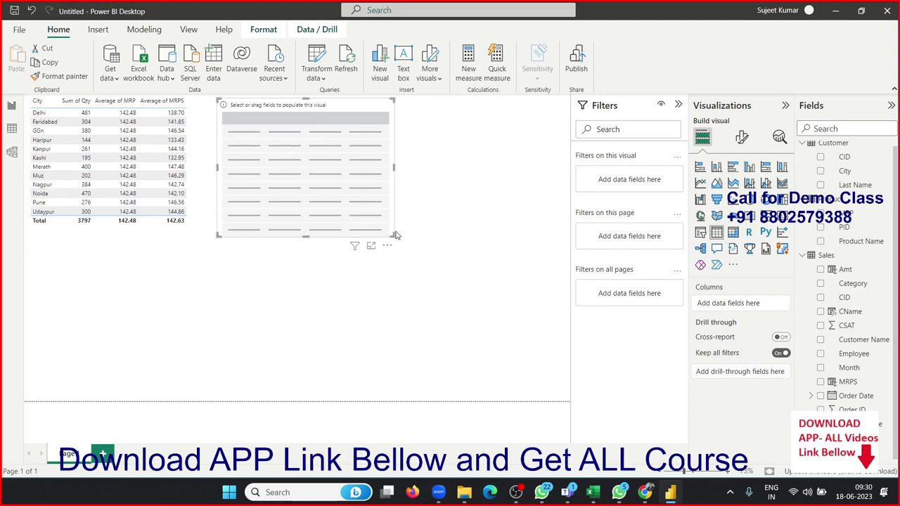
{"action": "left_click_drag", "start_coordinate": [394, 237], "coordinate": [444, 269]}
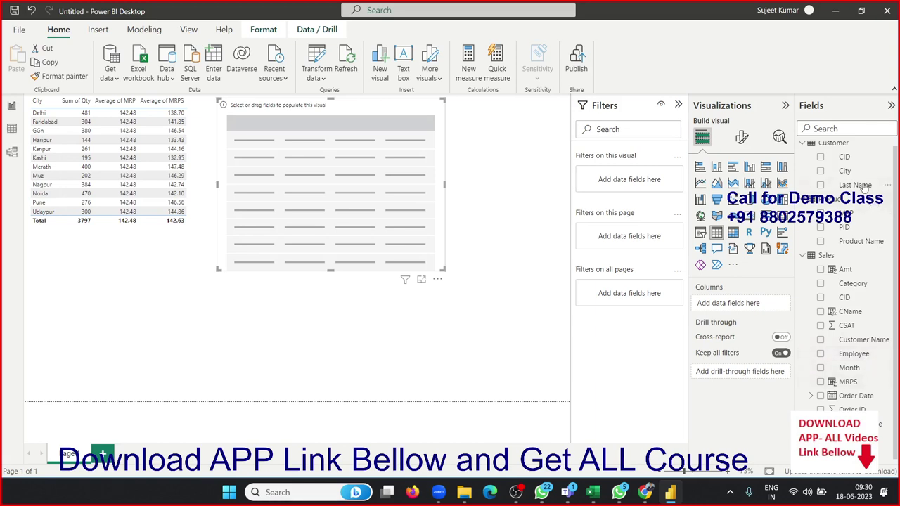
{"action": "left_click_drag", "start_coordinate": [853, 173], "coordinate": [295, 181]}
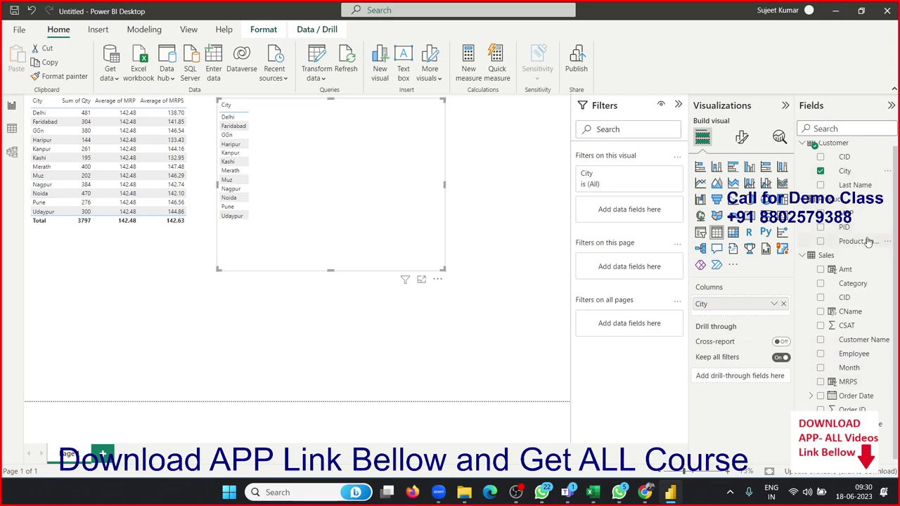
{"action": "mouse_move", "coordinate": [865, 242]}
{"action": "left_mouse_down"}
{"action": "mouse_move", "coordinate": [793, 359]}
{"action": "mouse_move", "coordinate": [737, 320]}
{"action": "mouse_move", "coordinate": [394, 186]}
{"action": "left_mouse_up"}
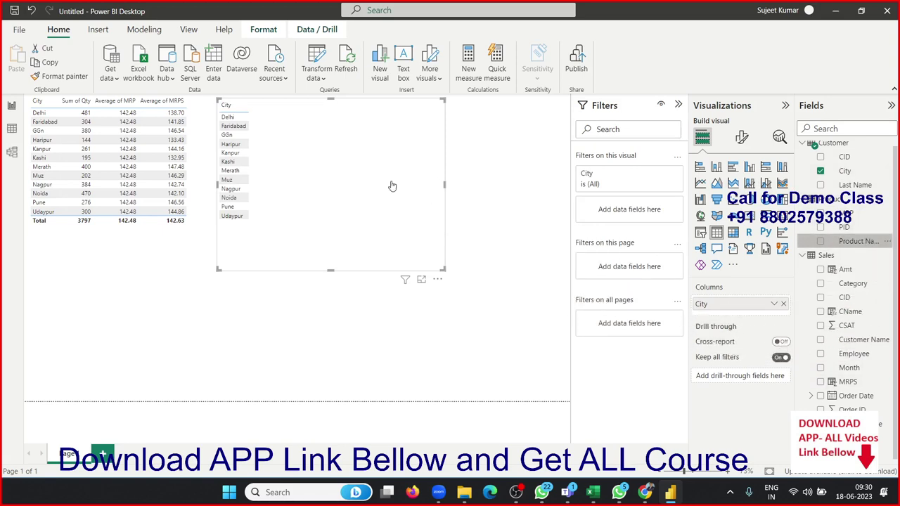
Switch the City/Product Name visual to a matrix and enlarge it for more product columns
{"action": "left_click", "coordinate": [732, 233]}
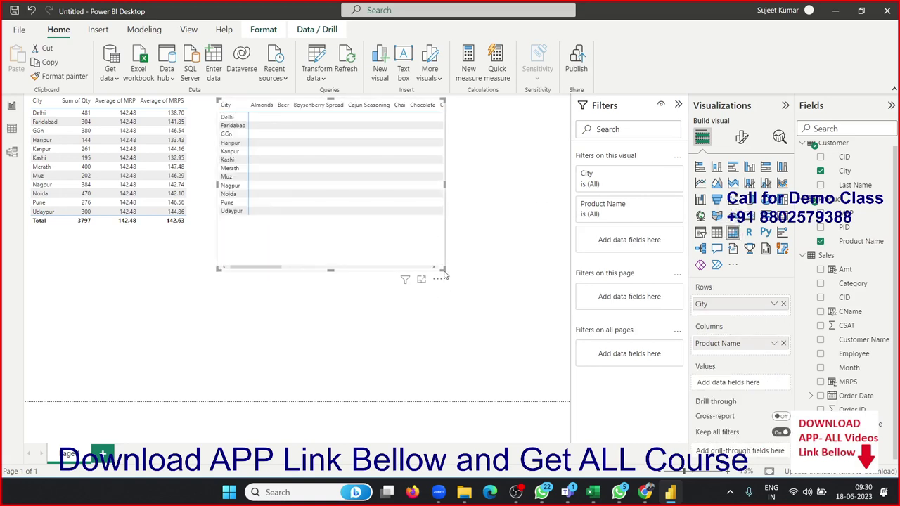
{"action": "left_click_drag", "start_coordinate": [444, 269], "coordinate": [539, 298]}
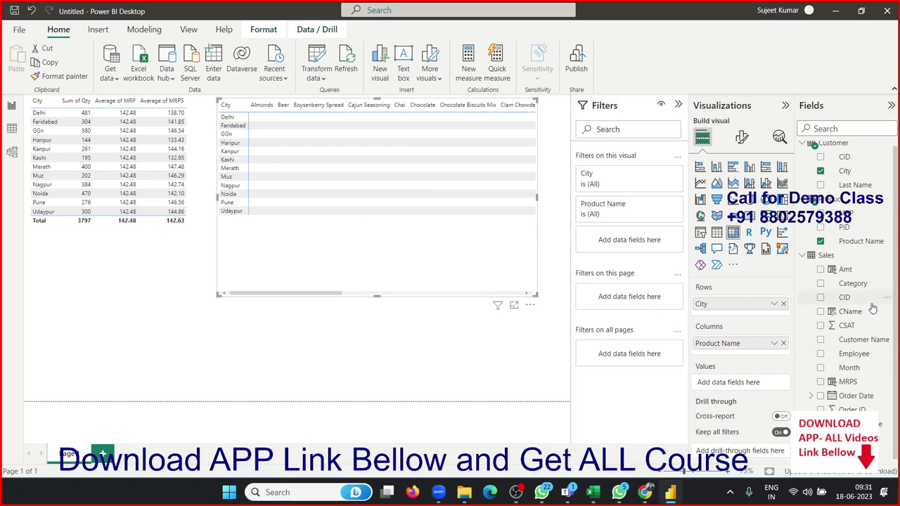
Try Average of MRP as the matrix values, then remove it
{"action": "mouse_move", "coordinate": [853, 213]}
{"action": "left_mouse_down"}
{"action": "mouse_move", "coordinate": [755, 350]}
{"action": "mouse_move", "coordinate": [742, 401]}
{"action": "left_mouse_up"}
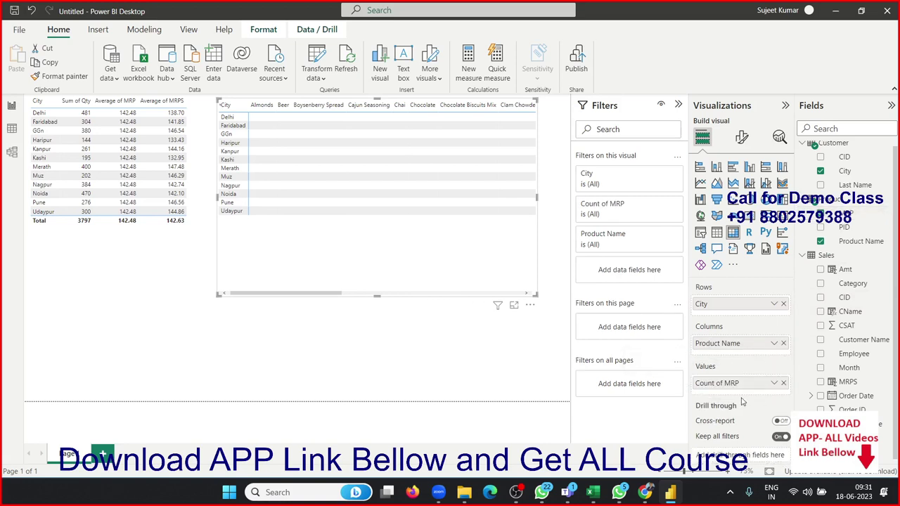
{"action": "left_click", "coordinate": [774, 383]}
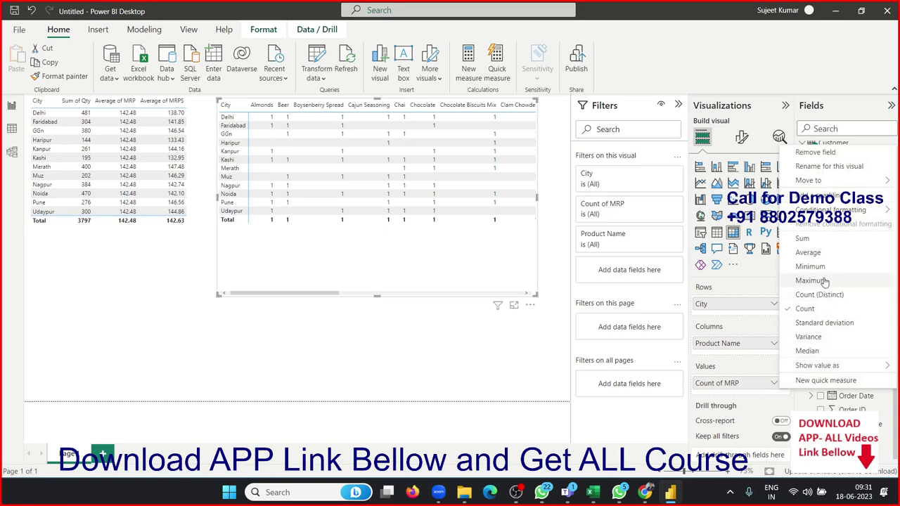
{"action": "left_click", "coordinate": [820, 253]}
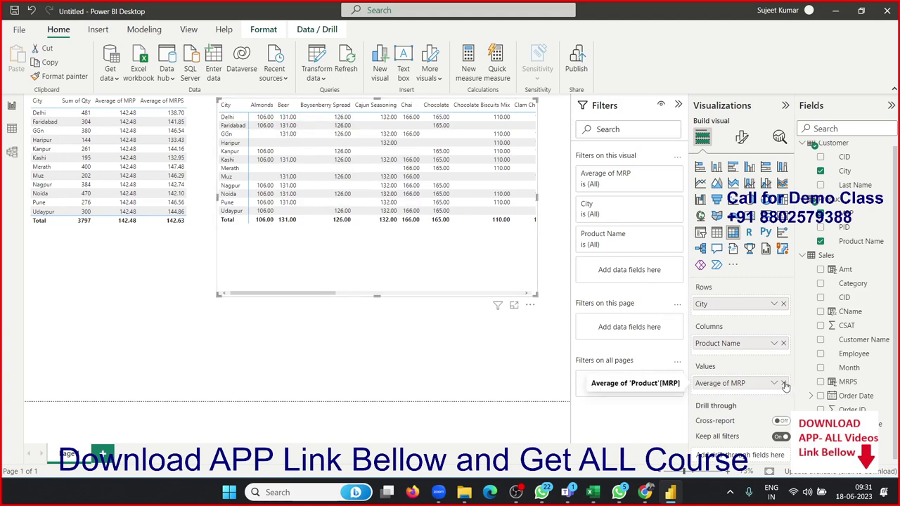
{"action": "left_click", "coordinate": [783, 384]}
Fill the matrix with Average of MRPS, e.g. 106.00 for Almonds and 131.00 for Beer
{"action": "left_click_drag", "start_coordinate": [848, 382], "coordinate": [768, 384]}
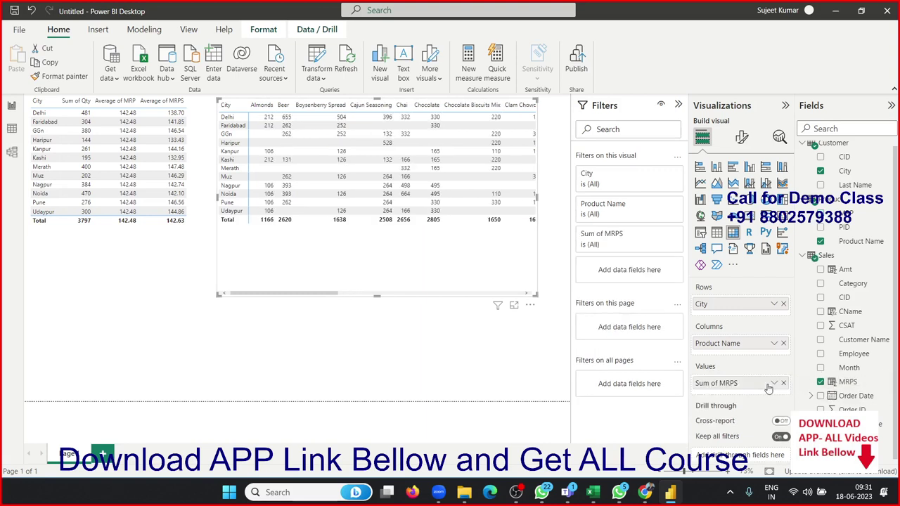
{"action": "left_click", "coordinate": [773, 384]}
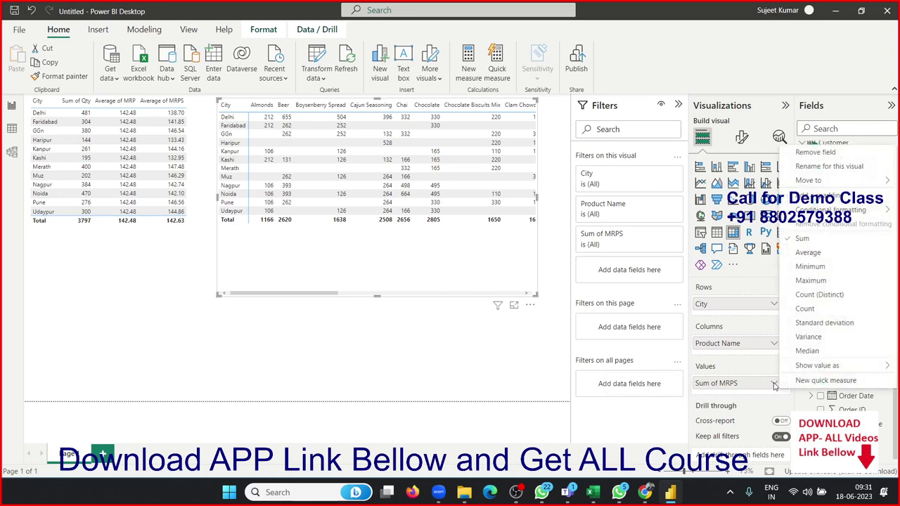
{"action": "left_click", "coordinate": [805, 254]}
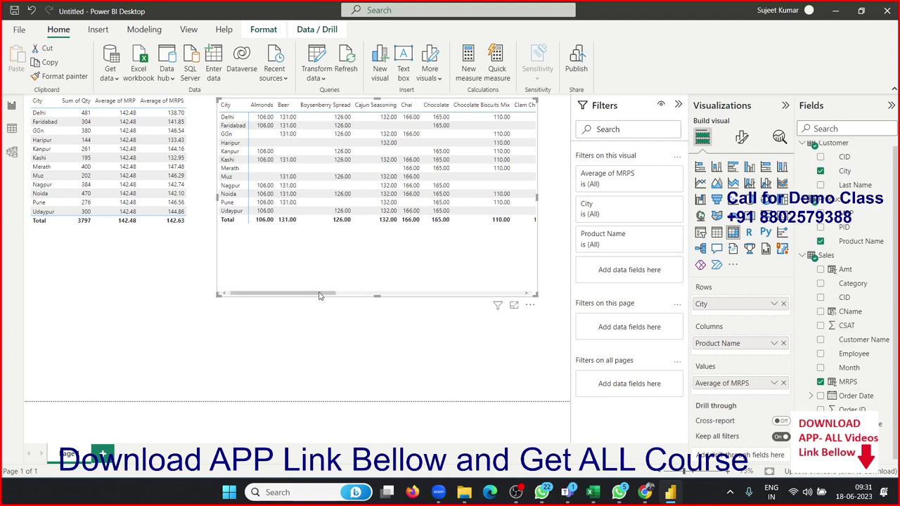
Scroll the matrix and remove Average of MRPS from its Values well
{"action": "mouse_move", "coordinate": [314, 294]}
{"action": "left_mouse_down"}
{"action": "mouse_move", "coordinate": [597, 314]}
{"action": "mouse_move", "coordinate": [328, 301]}
{"action": "left_mouse_up"}
{"action": "left_click", "coordinate": [783, 383]}
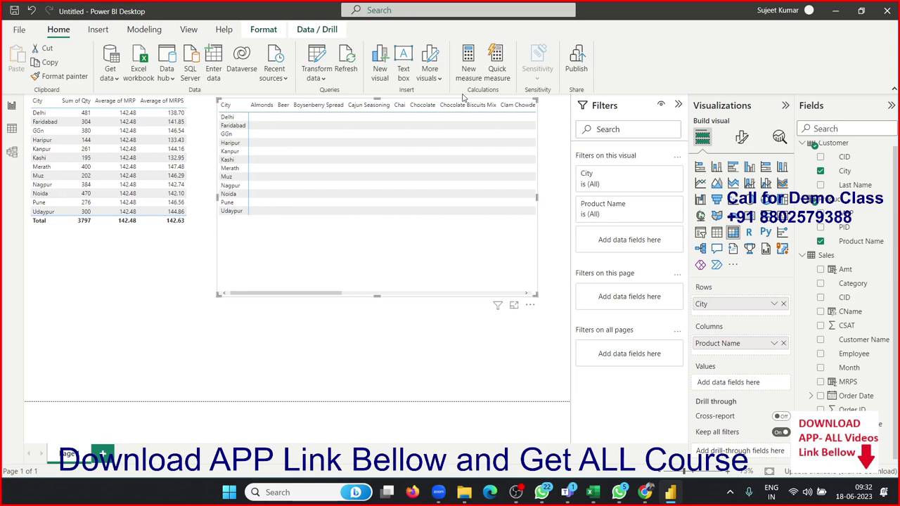
Close the current report without saving and relaunch Power BI Desktop from the Start menu
{"action": "left_click", "coordinate": [888, 14]}
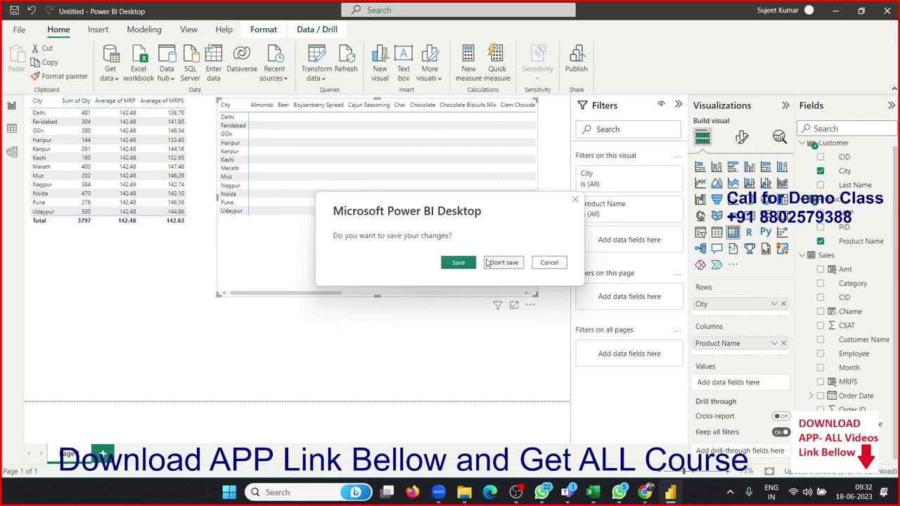
{"action": "left_click", "coordinate": [488, 263]}
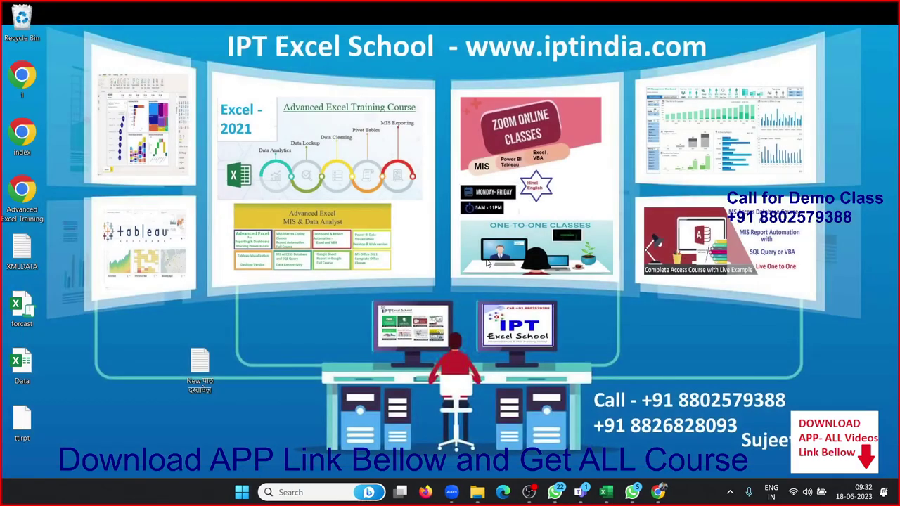
{"action": "key", "text": "super"}
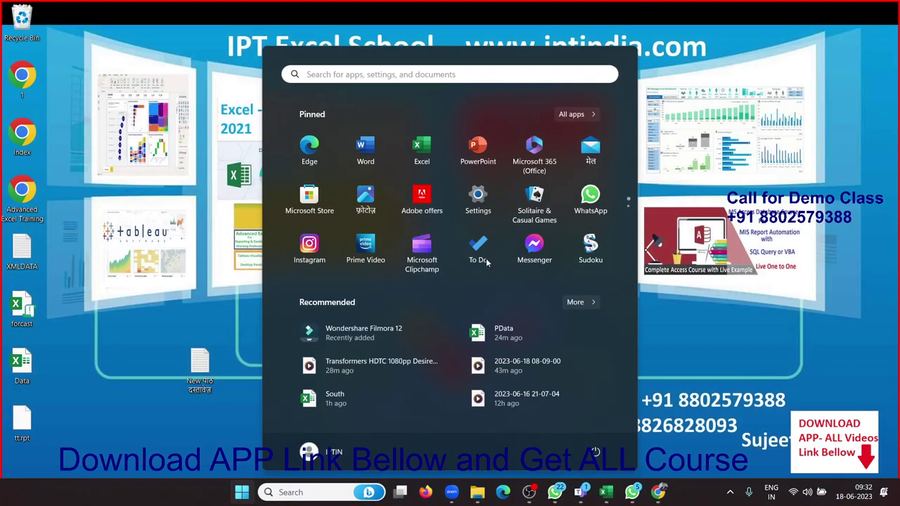
{"action": "type", "text": "po"}
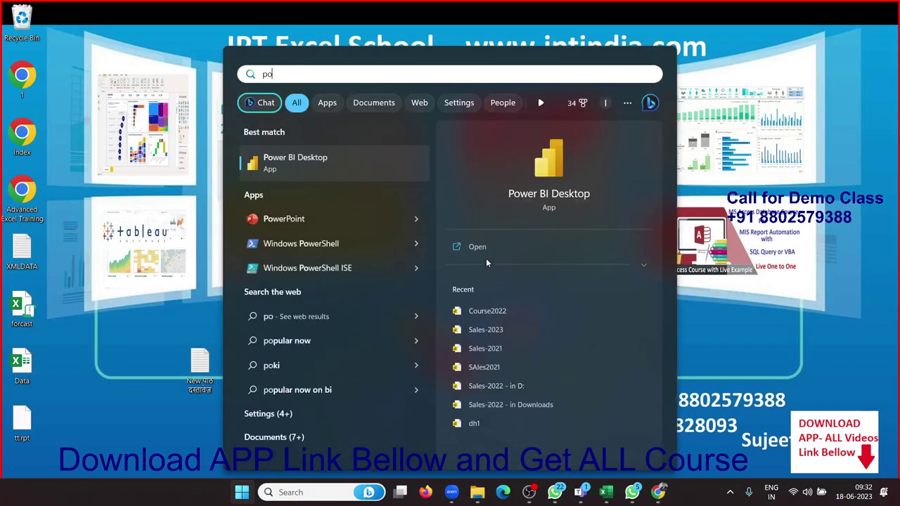
{"action": "left_click", "coordinate": [538, 176]}
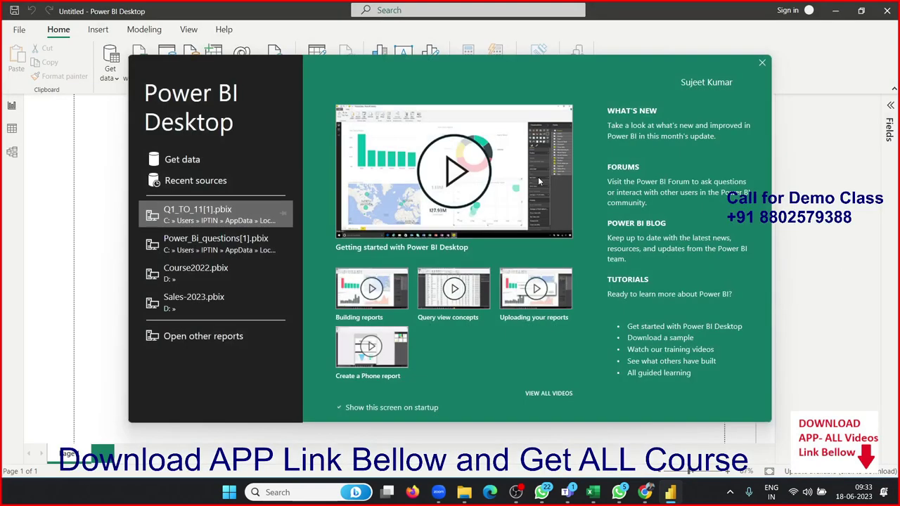
Load the Customer, Product and Sales tables from the PData.xlsx Excel workbook
{"action": "left_click", "coordinate": [171, 163]}
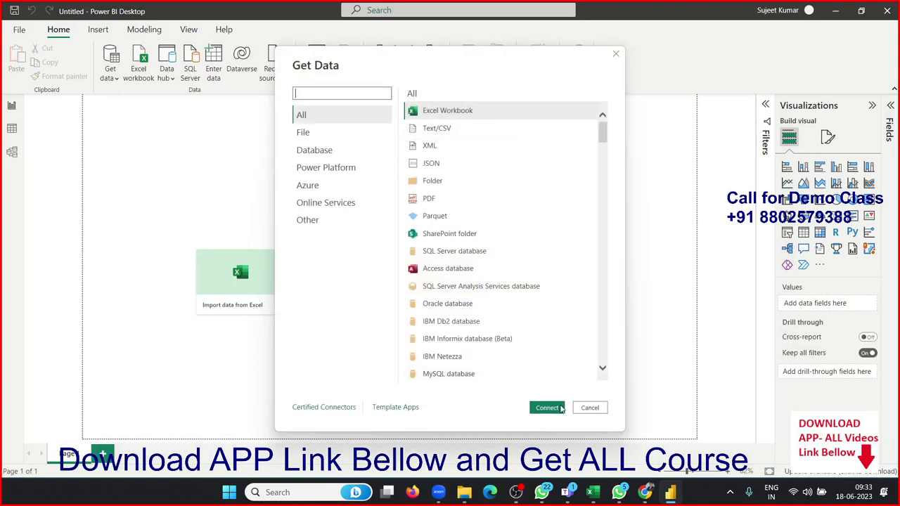
{"action": "left_click", "coordinate": [561, 409]}
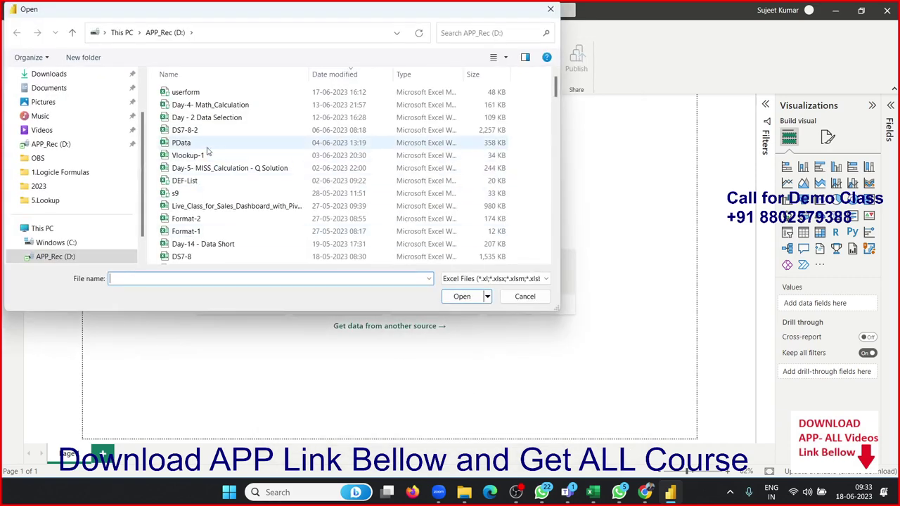
{"action": "left_click", "coordinate": [206, 143]}
{"action": "left_click", "coordinate": [453, 301]}
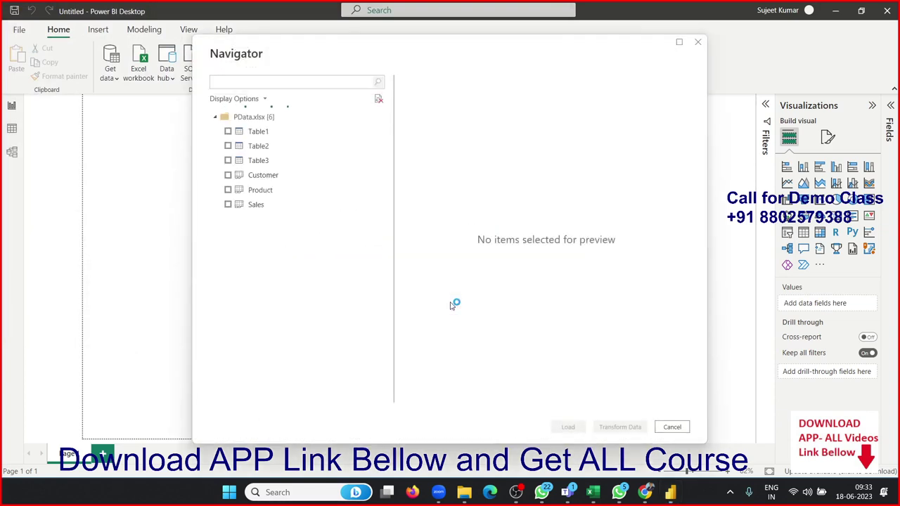
{"action": "left_click", "coordinate": [228, 175]}
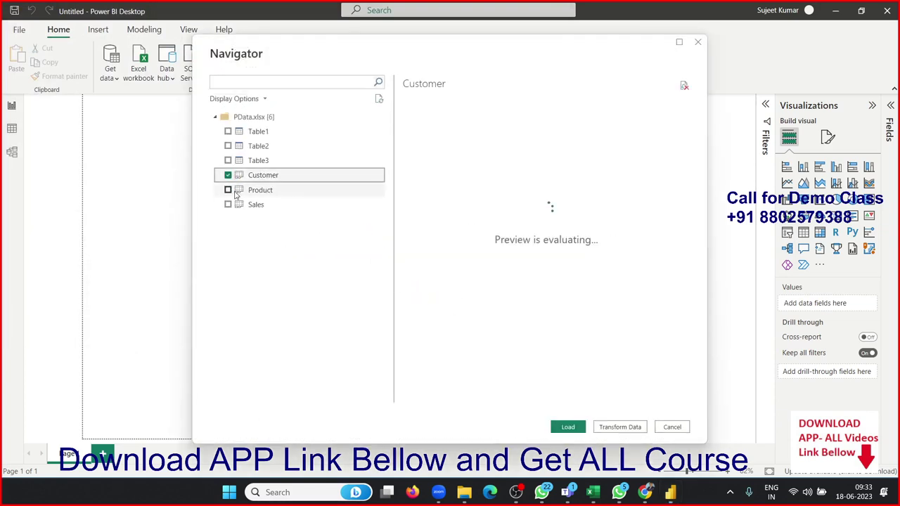
{"action": "left_click", "coordinate": [235, 191]}
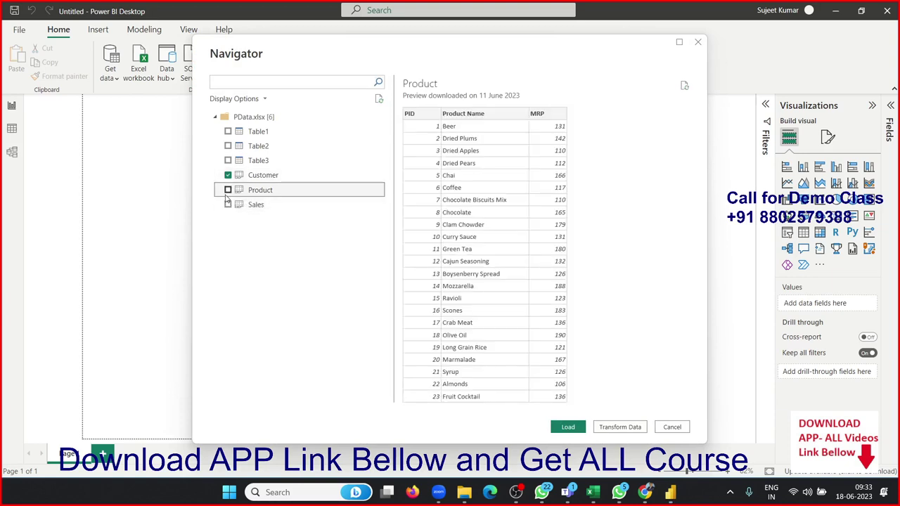
{"action": "left_click", "coordinate": [228, 190]}
{"action": "left_click", "coordinate": [228, 204]}
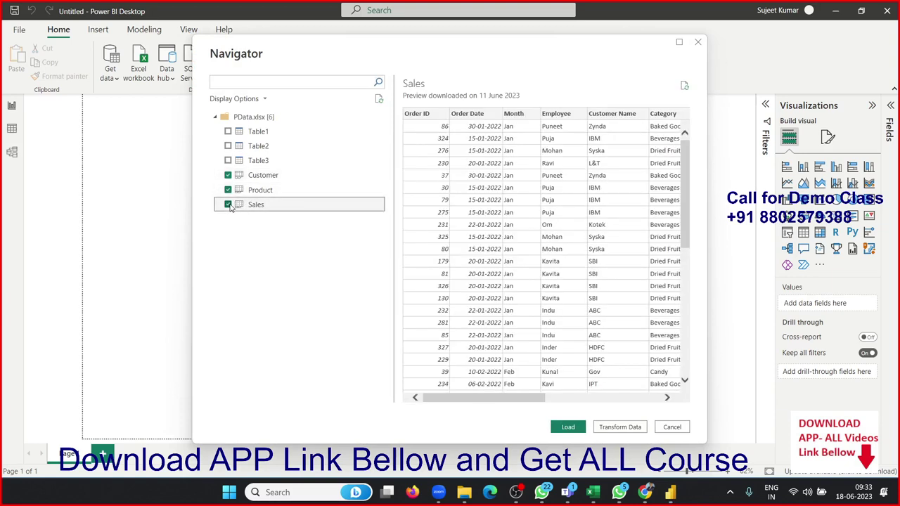
{"action": "left_click", "coordinate": [571, 429]}
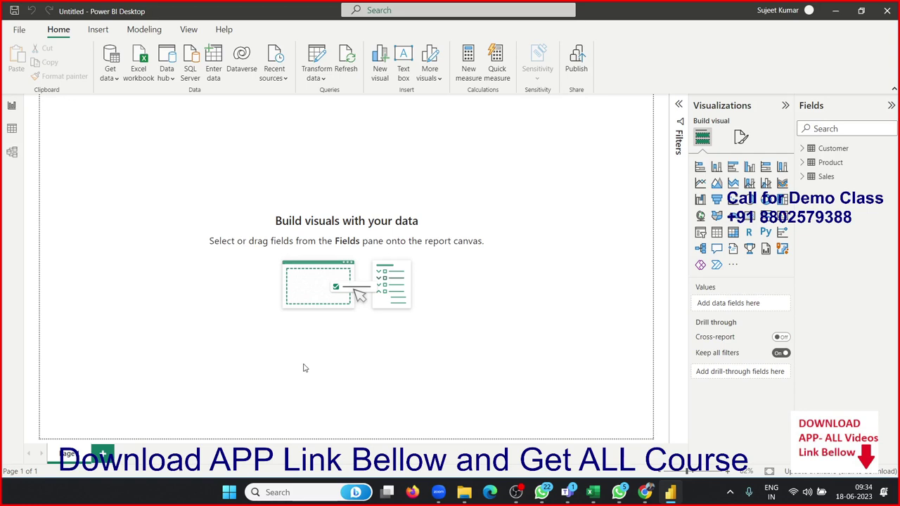
Show the Sales table's 346 rows in Table view and begin a new calculated column
{"action": "left_click", "coordinate": [12, 129]}
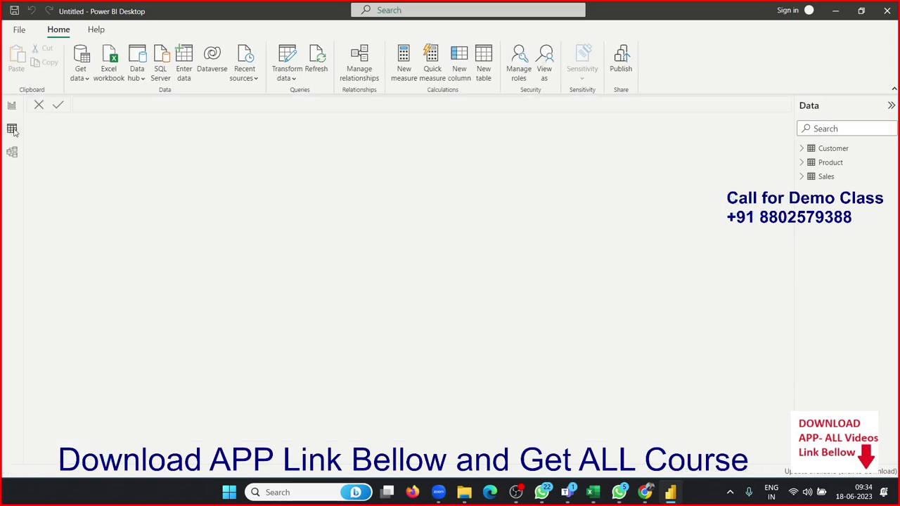
{"action": "left_click", "coordinate": [819, 181]}
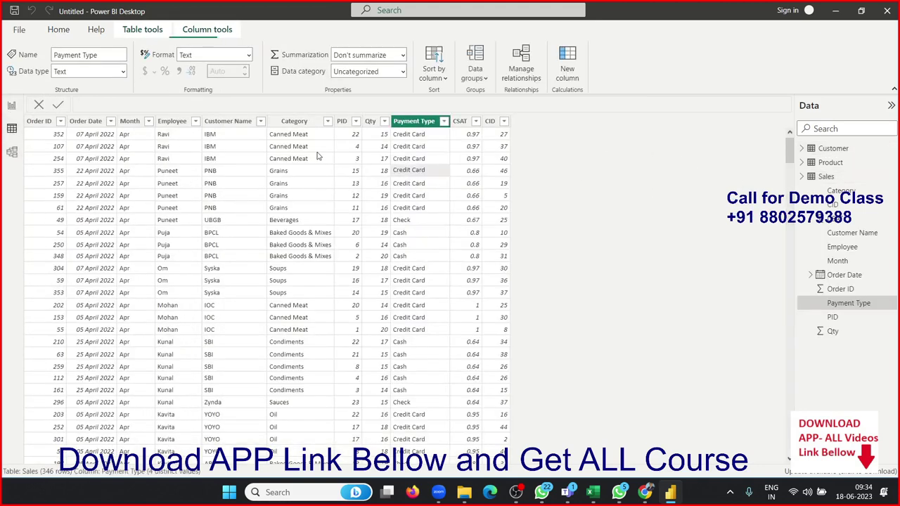
{"action": "left_click", "coordinate": [317, 156]}
{"action": "left_click", "coordinate": [372, 123]}
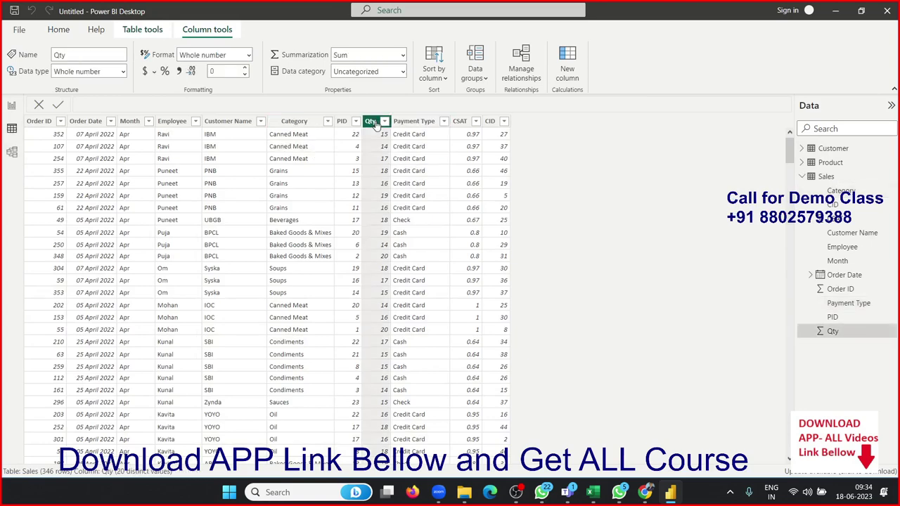
{"action": "right_click", "coordinate": [376, 124]}
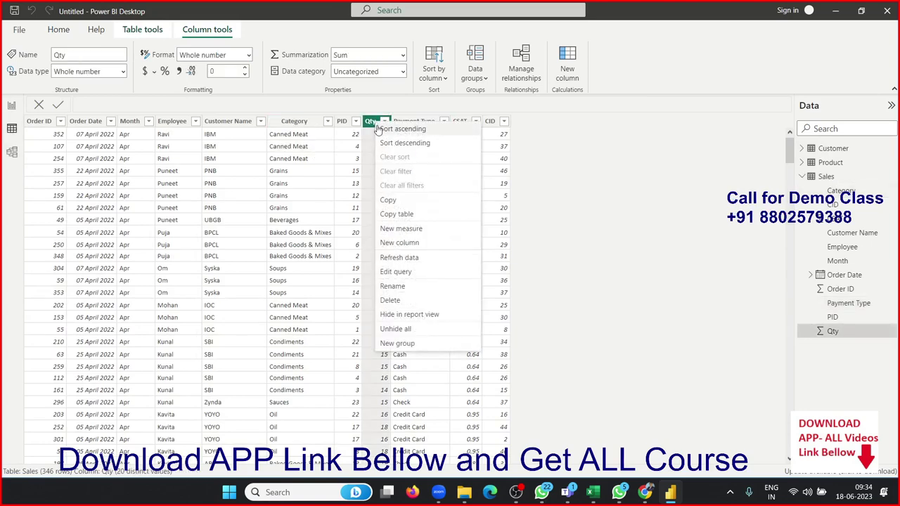
{"action": "key", "text": "Escape"}
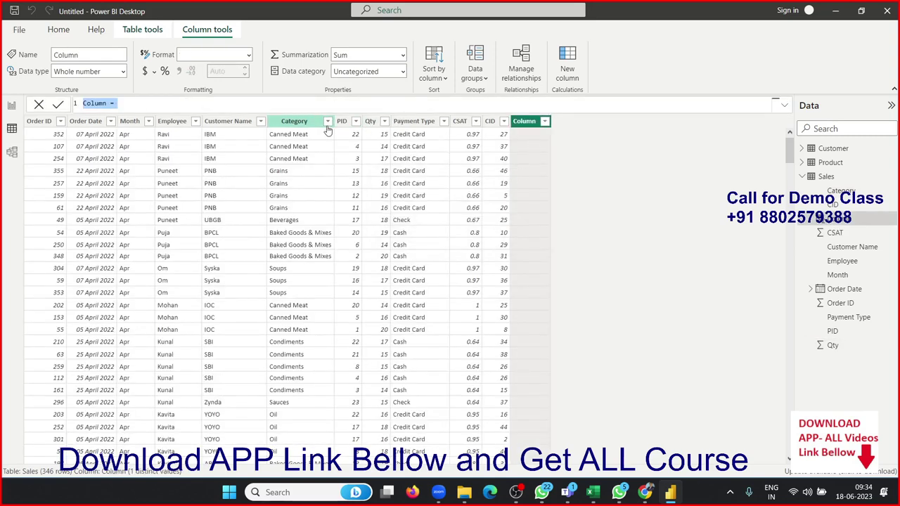
Replace the default 'Column' name in the new column's formula with PName
{"action": "left_click", "coordinate": [98, 110]}
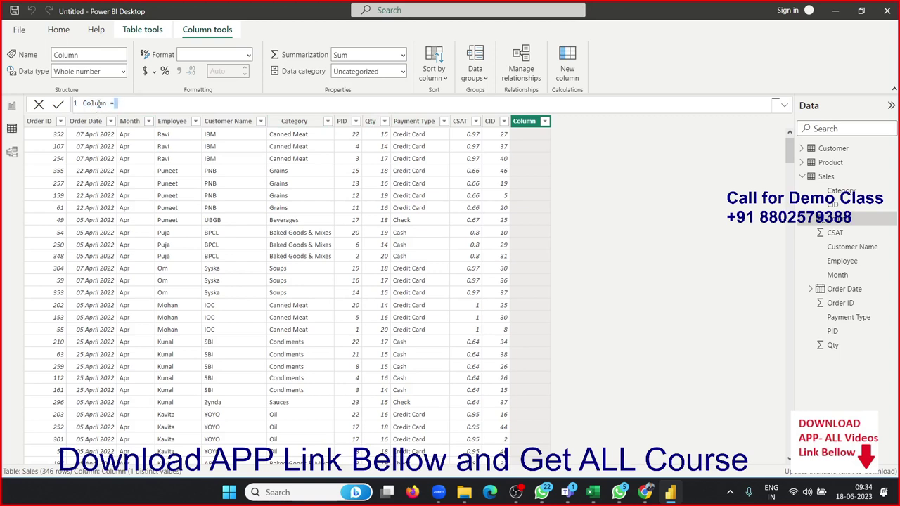
{"action": "double_click", "coordinate": [99, 105]}
{"action": "type", "text": "P"}
{"action": "type", "text": "Name"}
{"action": "key", "text": "End"}
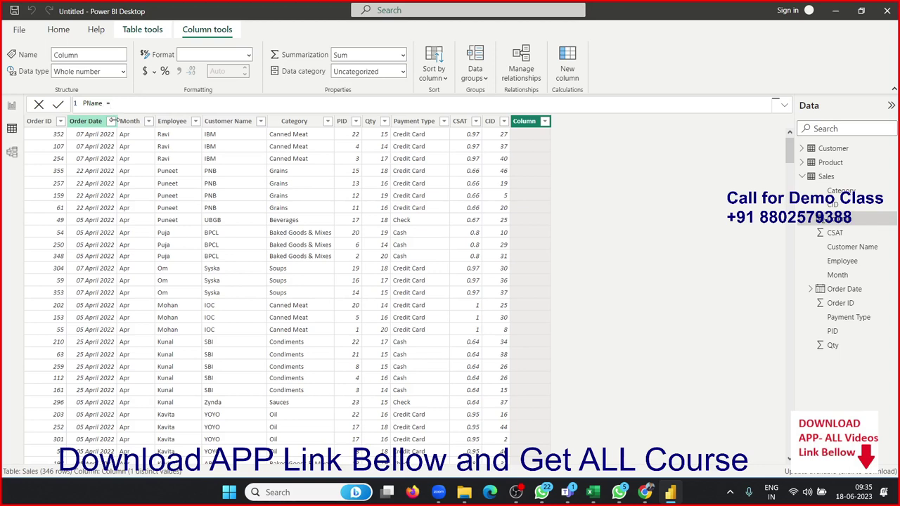
Start the PName formula as LOOKUPVALUE('Product'[Product Name],'Product'[PID], in the formula bar
{"action": "type", "text": "loo"}
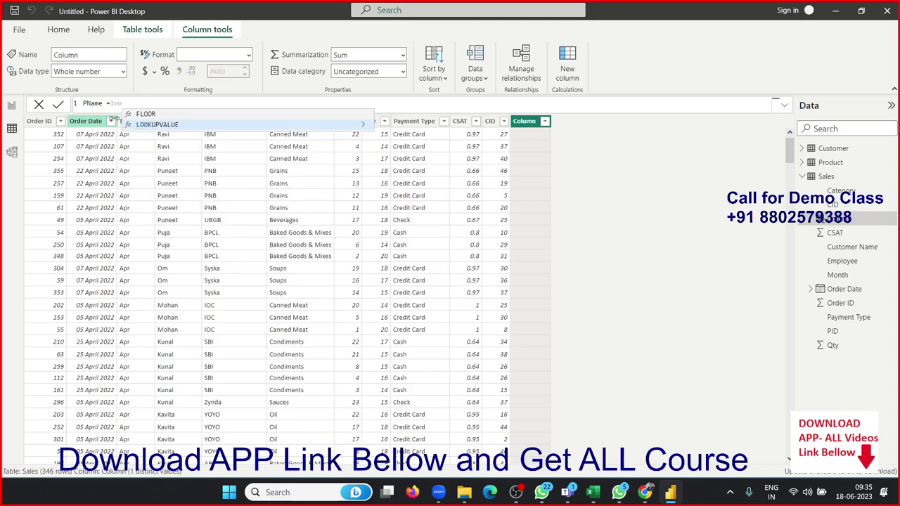
{"action": "key", "text": "Tab"}
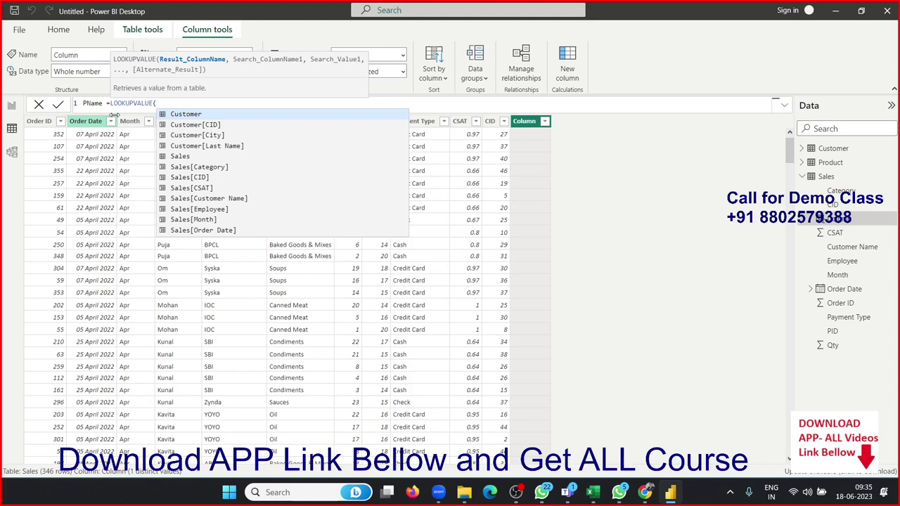
{"action": "key", "text": "Down"}
{"action": "key", "text": "Down"}
{"action": "key", "text": "Down"}
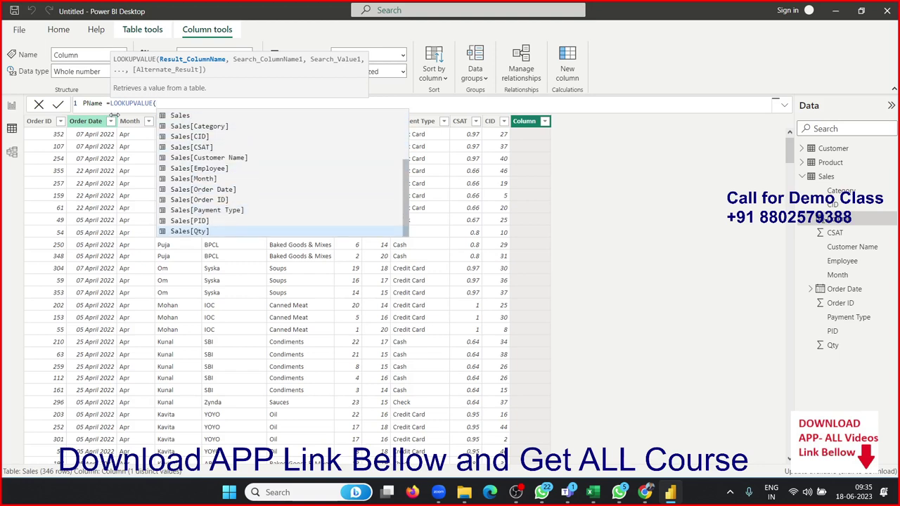
{"action": "key", "text": "Up"}
{"action": "key", "text": "Up"}
{"action": "key", "text": "Up"}
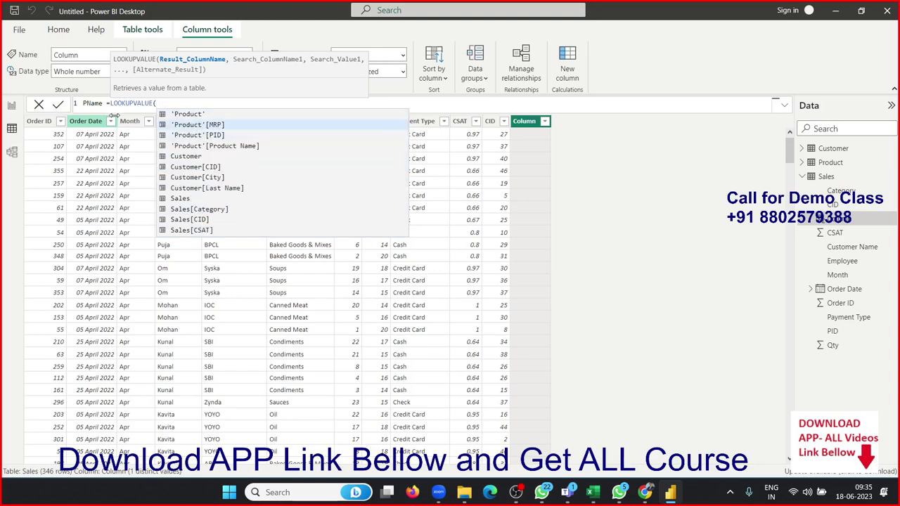
{"action": "key", "text": "Down"}
{"action": "key", "text": "Down"}
{"action": "key", "text": "Tab"}
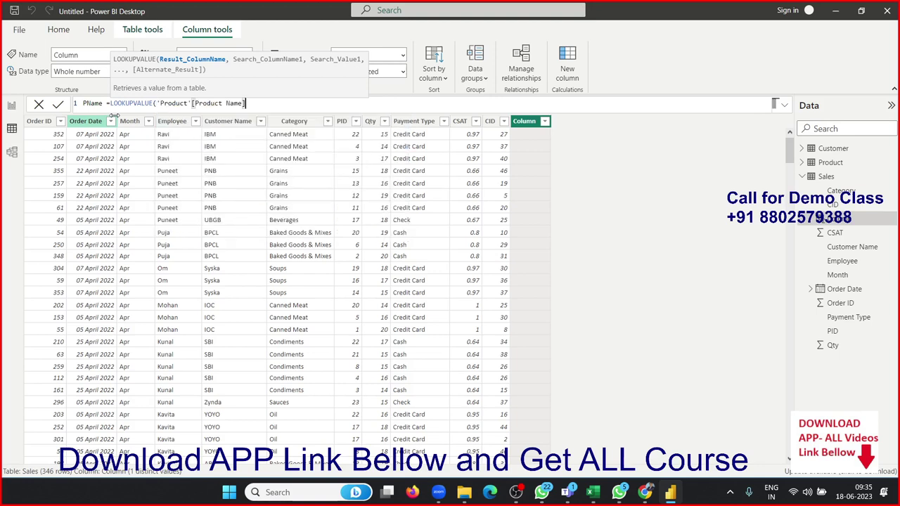
{"action": "type", "text": ","}
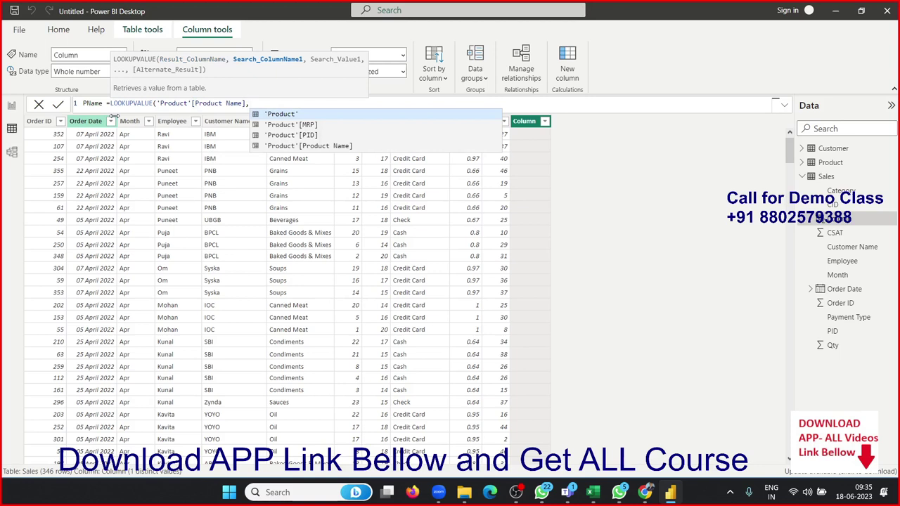
{"action": "key", "text": "Down"}
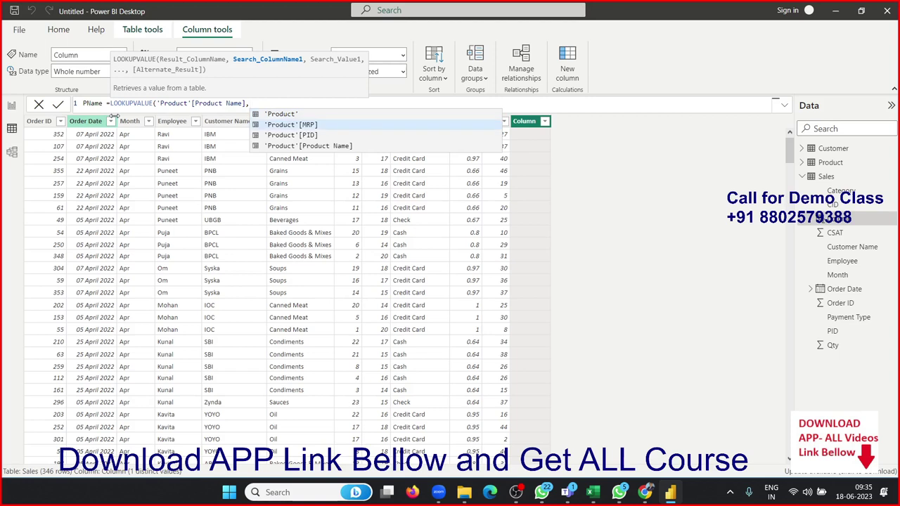
{"action": "key", "text": "Down"}
{"action": "key", "text": "Tab"}
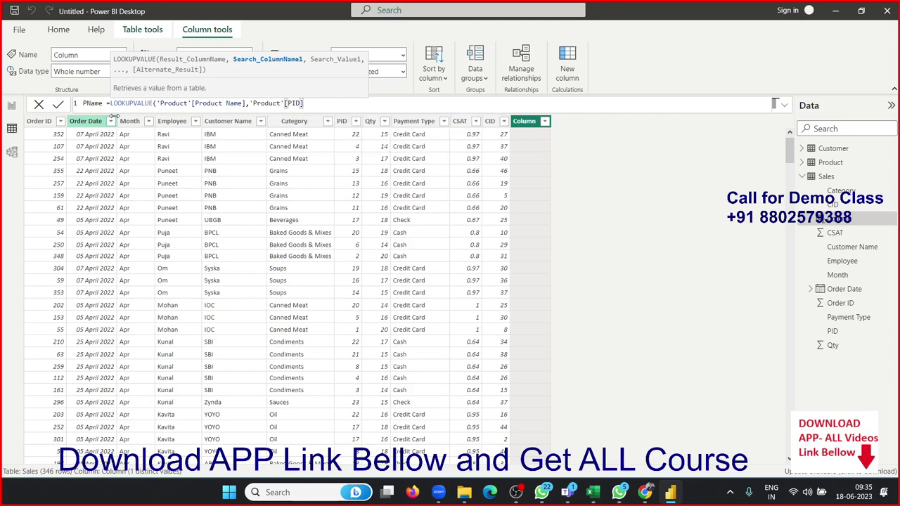
Finish the formula with Sales[PID] and a closing parenthesis, and commit the PName column
{"action": "type", "text": ","}
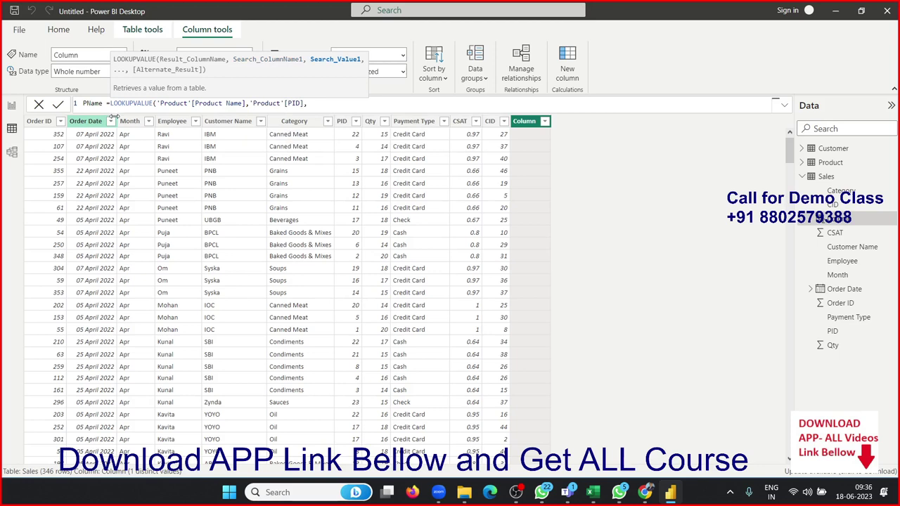
{"action": "type", "text": "p"}
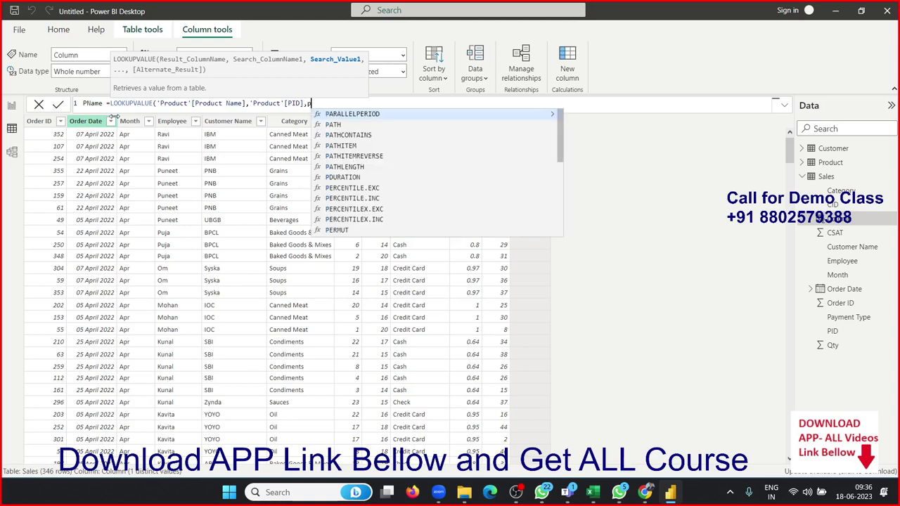
{"action": "type", "text": "id"}
{"action": "key", "text": "Tab"}
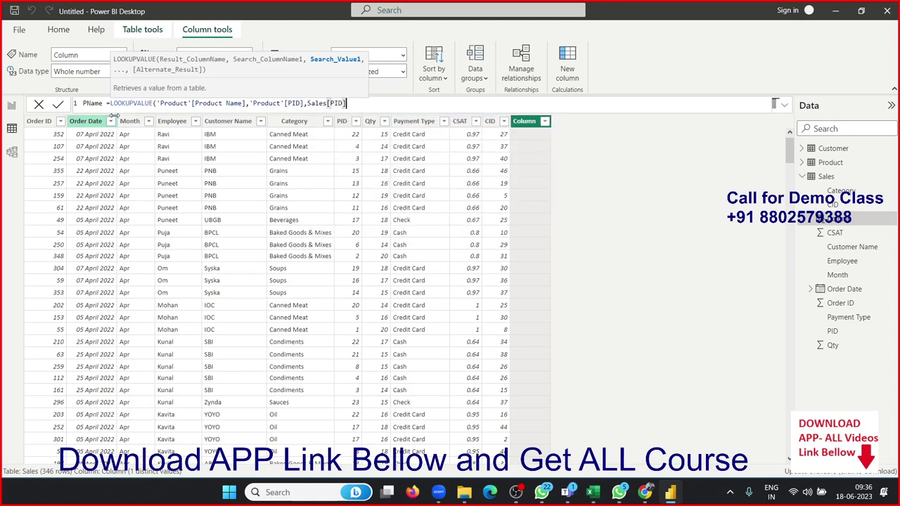
{"action": "type", "text": ")"}
{"action": "key", "text": "Return"}
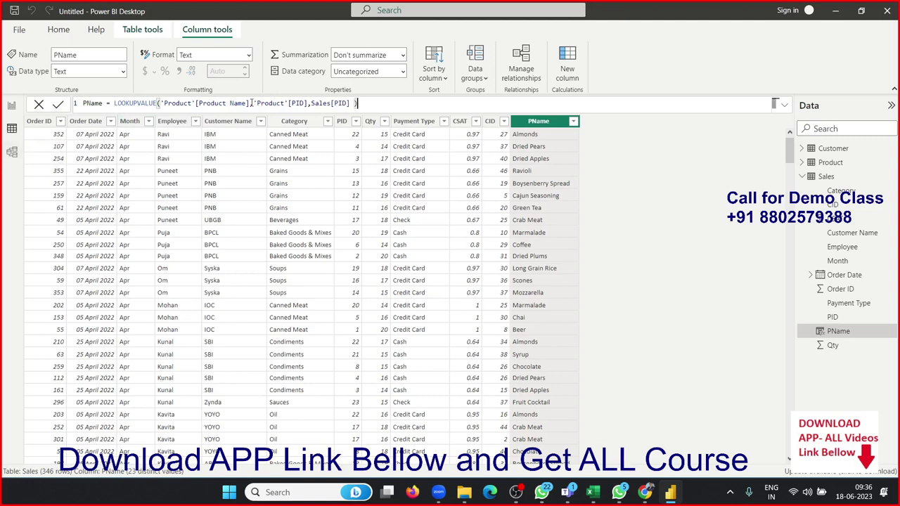
Highlight the Product Name, Product PID and Sales PID arguments to explain the LOOKUPVALUE formula
{"action": "left_click_drag", "start_coordinate": [252, 103], "coordinate": [159, 105]}
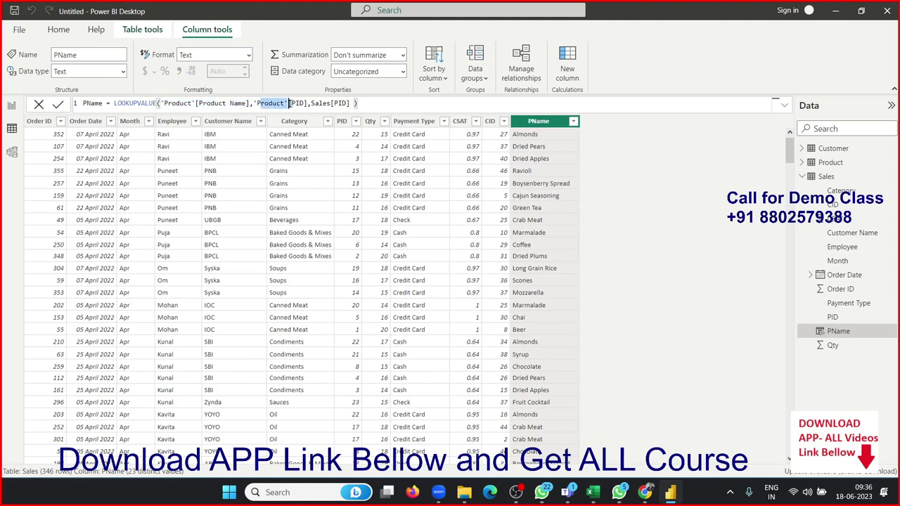
{"action": "left_click_drag", "start_coordinate": [258, 104], "coordinate": [307, 104]}
{"action": "left_click", "coordinate": [327, 104]}
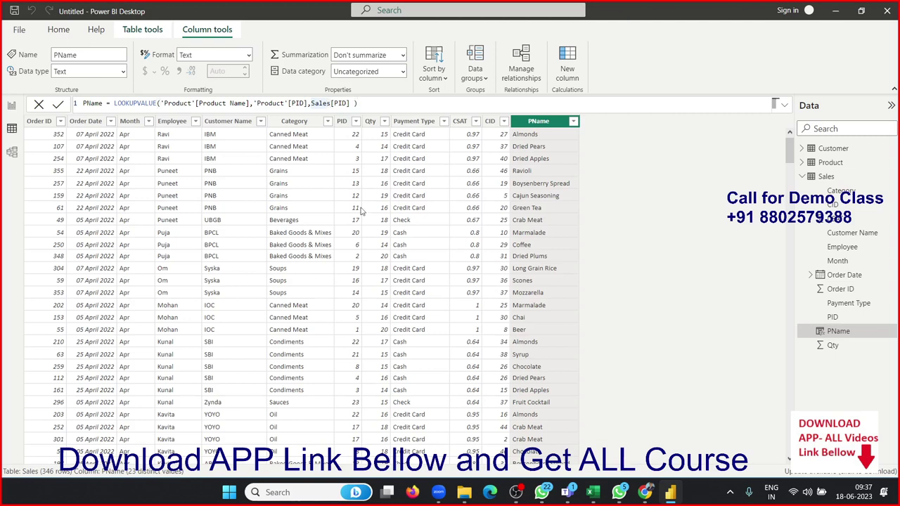
Commit the PName formula and begin an MRP column using LOOKUPVALUE to return 'Product'[MRP]
{"action": "left_click", "coordinate": [533, 144]}
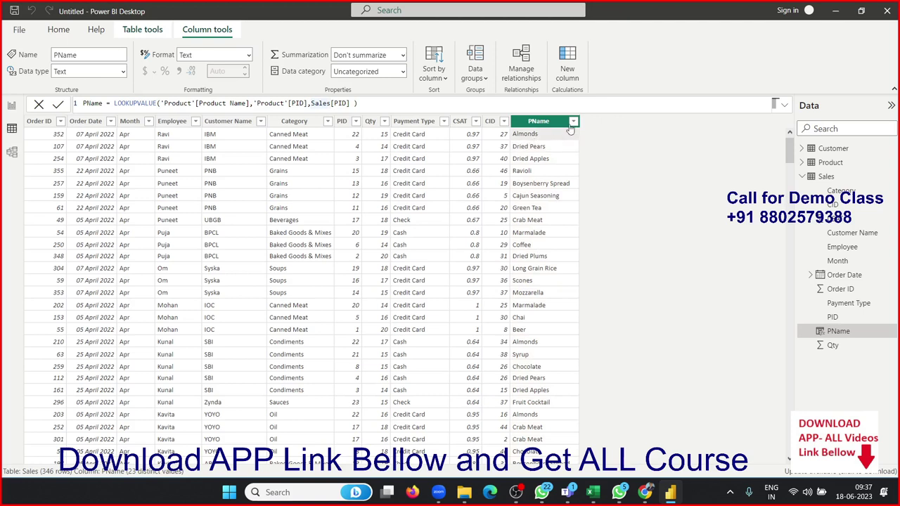
{"action": "left_click", "coordinate": [573, 76]}
{"action": "double_click", "coordinate": [99, 104]}
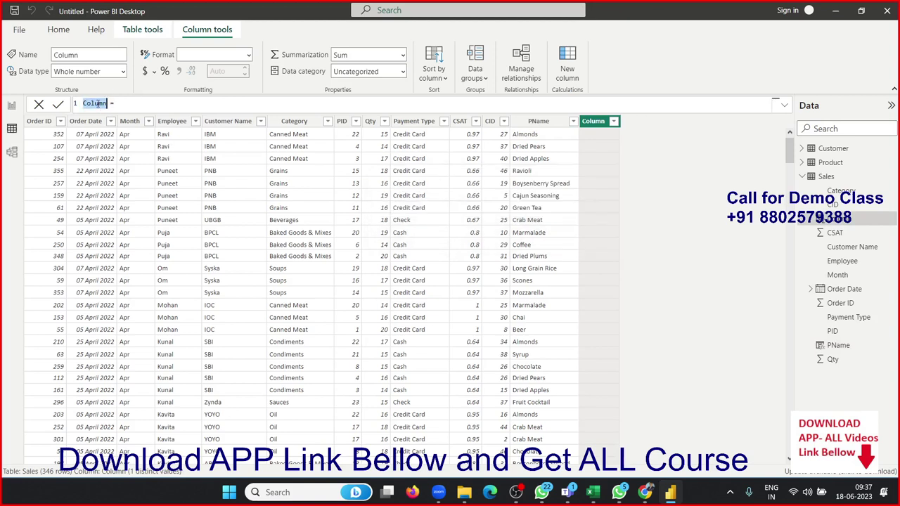
{"action": "type", "text": "MRP = "}
{"action": "type", "text": "loo"}
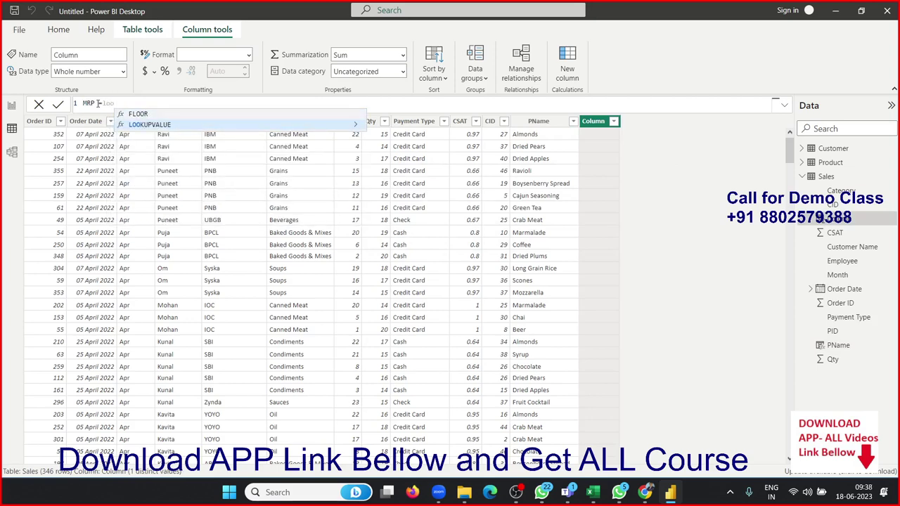
{"action": "key", "text": "Tab"}
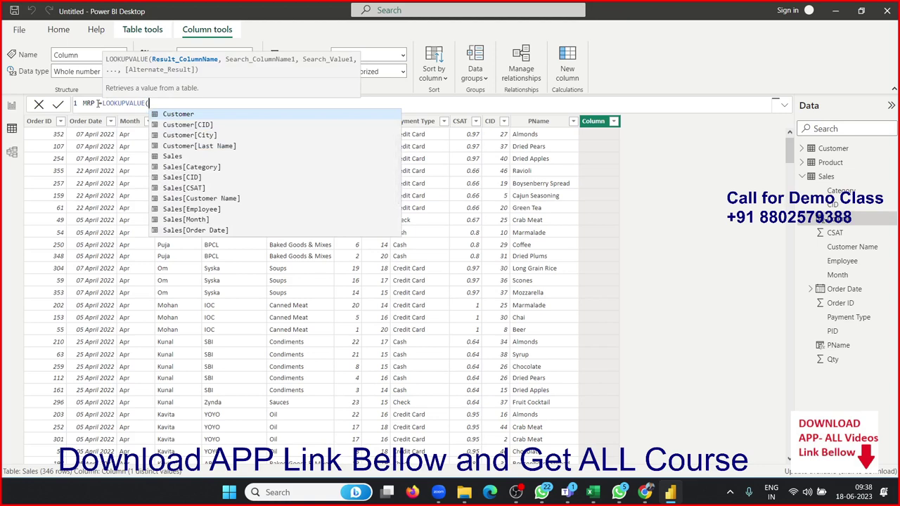
{"action": "key", "text": "Down"}
{"action": "key", "text": "Down"}
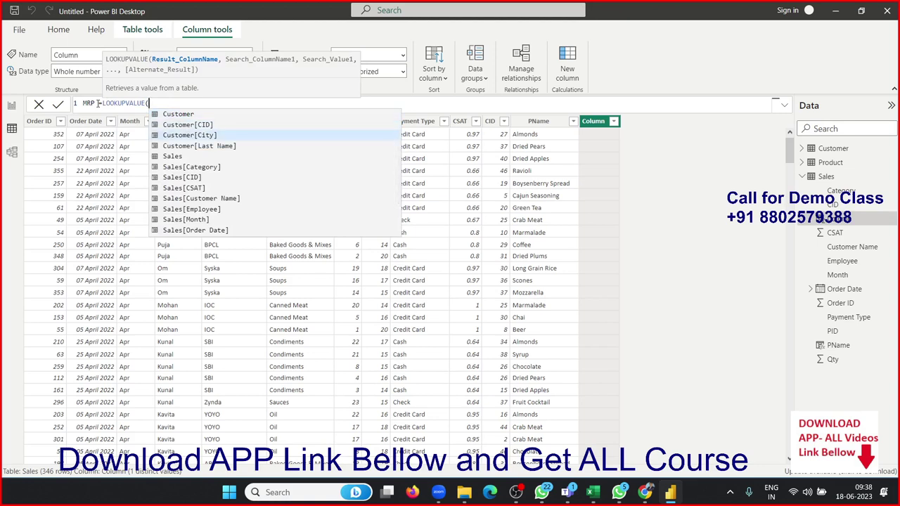
{"action": "key", "text": "Down"}
{"action": "key", "text": "Down"}
{"action": "key", "text": "Down"}
{"action": "key", "text": "Down"}
{"action": "key", "text": "Down"}
{"action": "key", "text": "Down"}
{"action": "key", "text": "Down"}
{"action": "type", "text": "mr"}
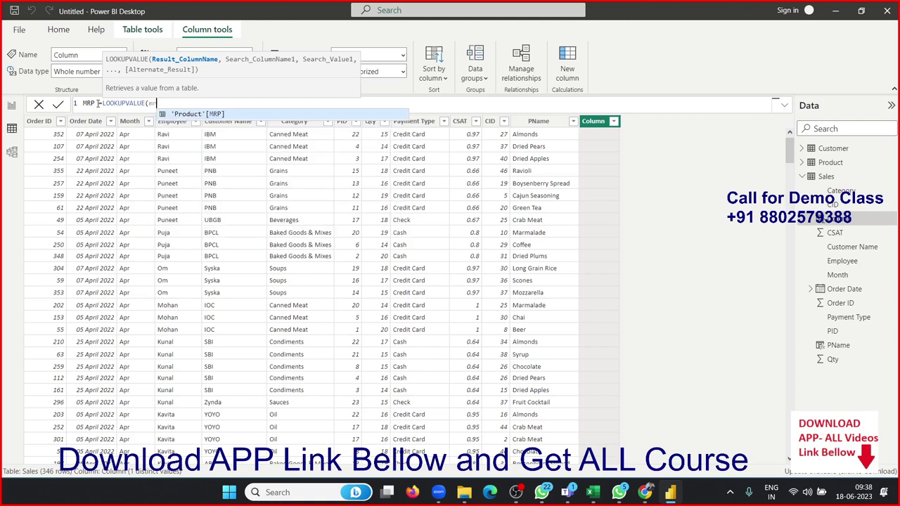
{"action": "key", "text": "Tab"}
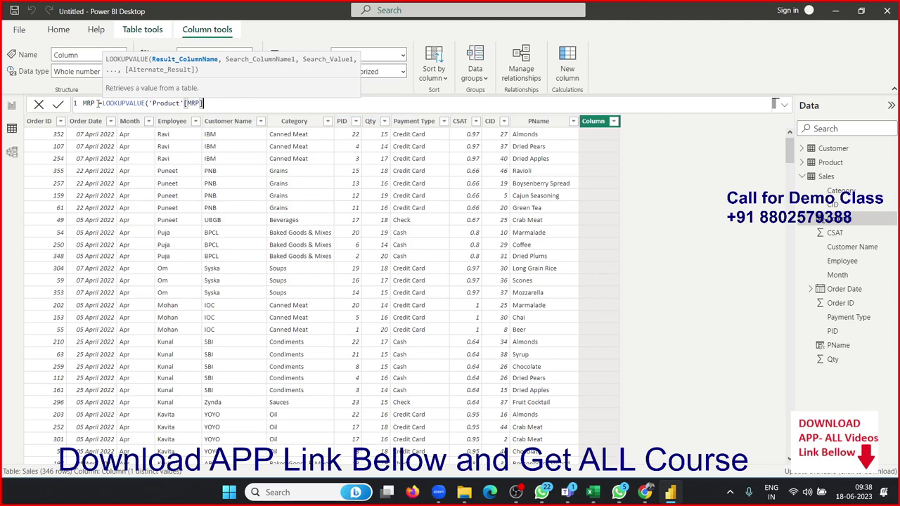
Finish the MRP lookup by matching 'Product'[PID] to Sales[PID] and commit it
{"action": "type", "text": ","}
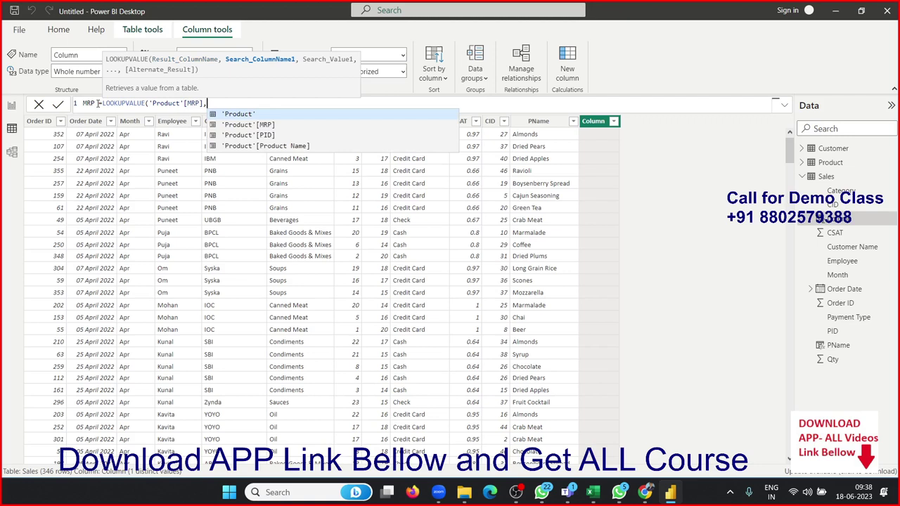
{"action": "key", "text": "Down"}
{"action": "key", "text": "Down"}
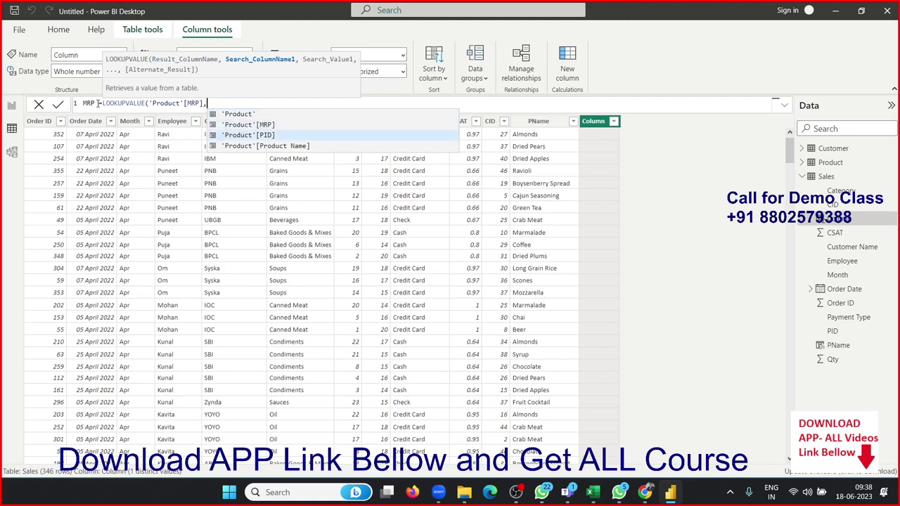
{"action": "key", "text": "Tab"}
{"action": "type", "text": ","}
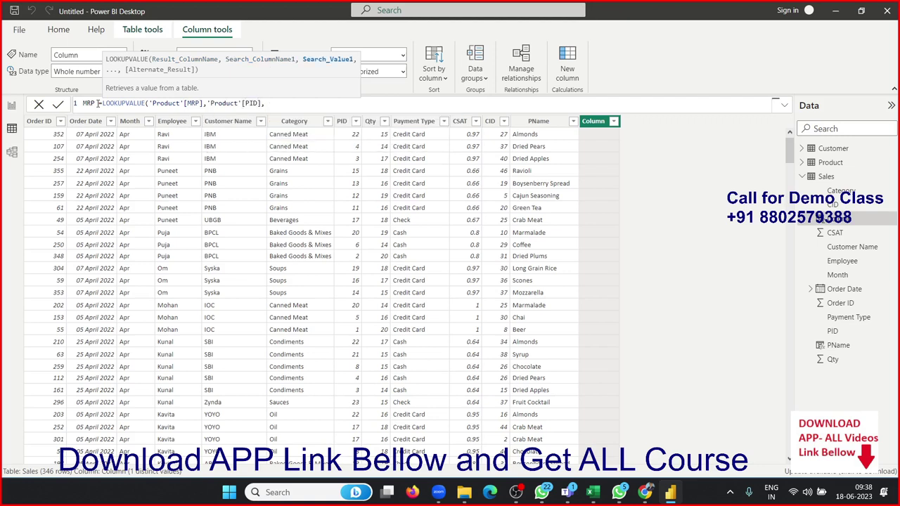
{"action": "type", "text": "pi"}
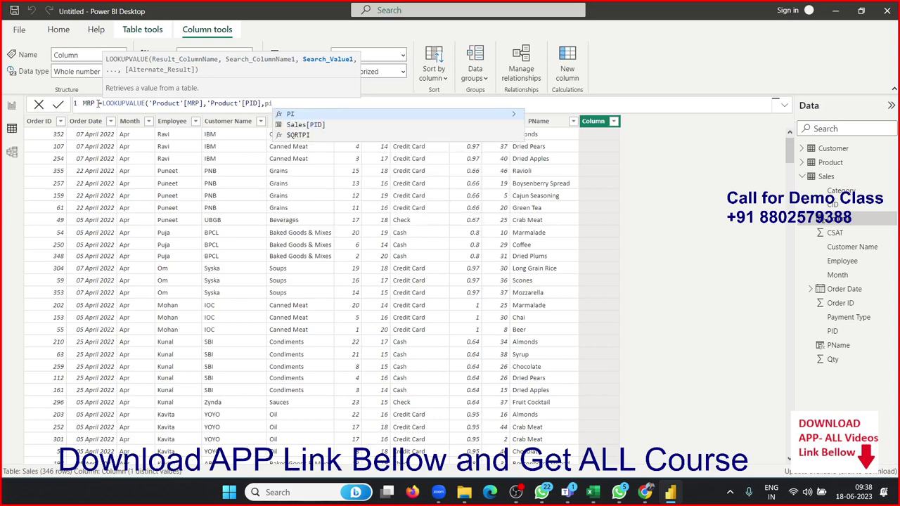
{"action": "key", "text": "Tab"}
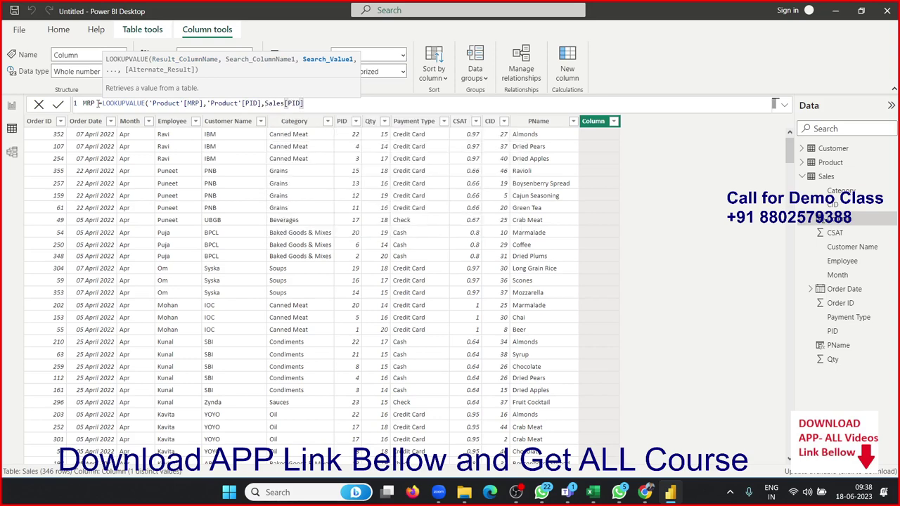
{"action": "type", "text": ")"}
{"action": "key", "text": "Return"}
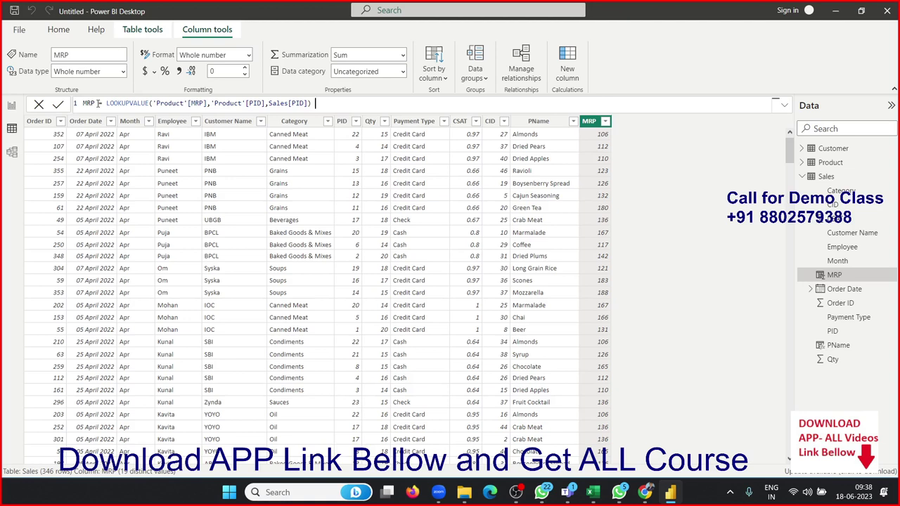
{"action": "left_click", "coordinate": [569, 81]}
Name the new column CName and start a LOOKUPVALUE that returns Customer[Last Name]
{"action": "double_click", "coordinate": [99, 105]}
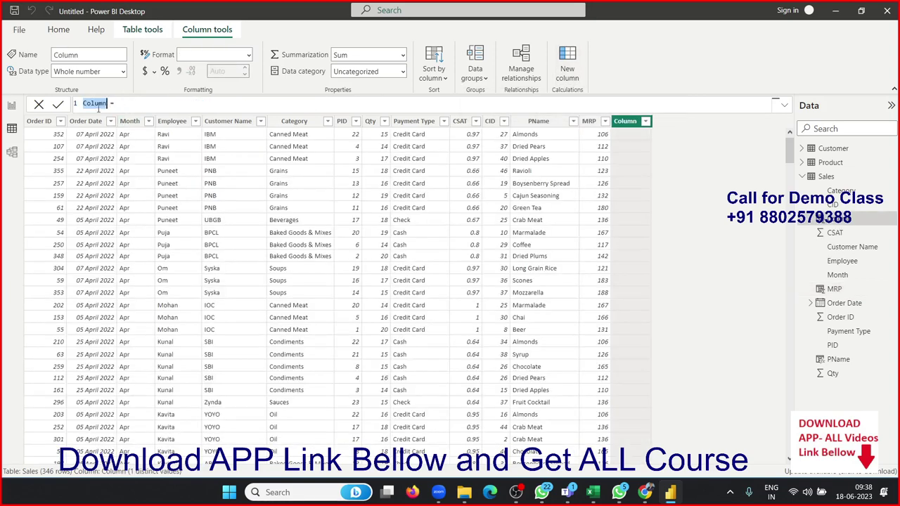
{"action": "type", "text": "C"}
{"action": "type", "text": "Name"}
{"action": "key", "text": "End"}
{"action": "key", "text": "BackSpace"}
{"action": "type", "text": "o"}
{"action": "key", "text": "Down"}
{"action": "key", "text": "Down"}
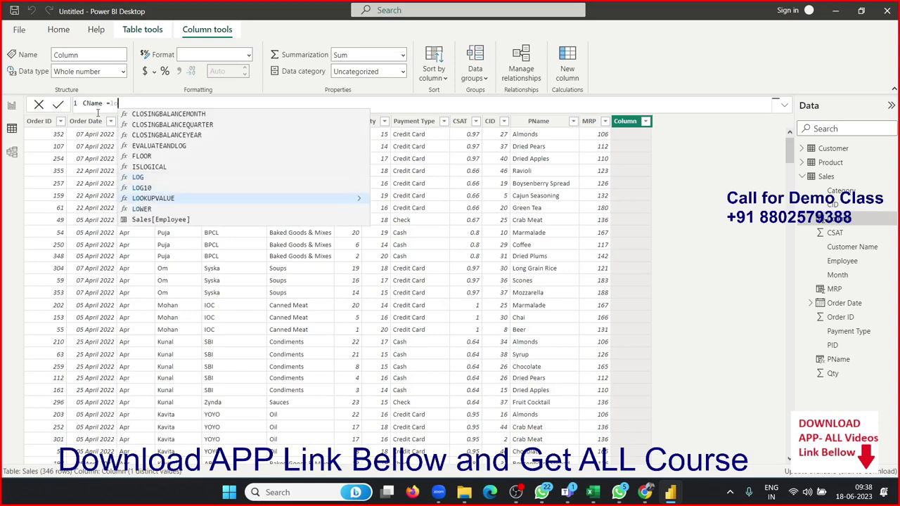
{"action": "key", "text": "Tab"}
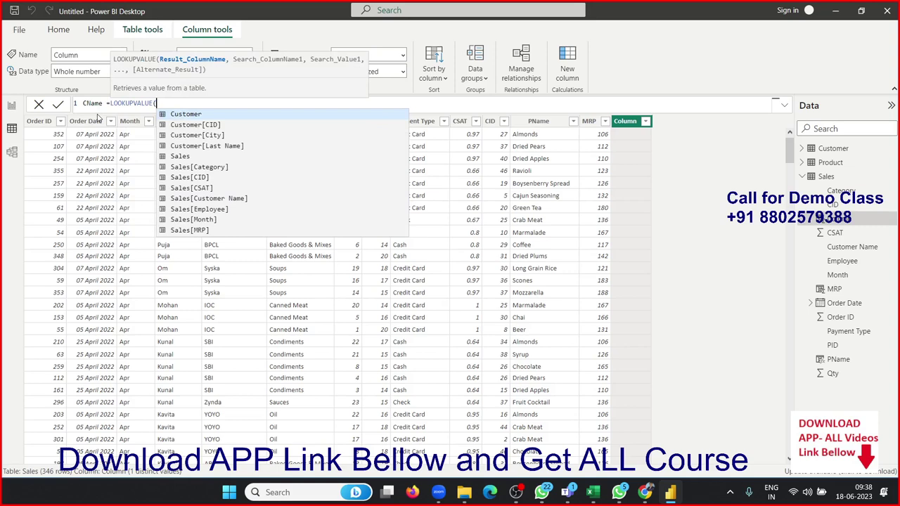
{"action": "key", "text": "Down"}
{"action": "key", "text": "Down"}
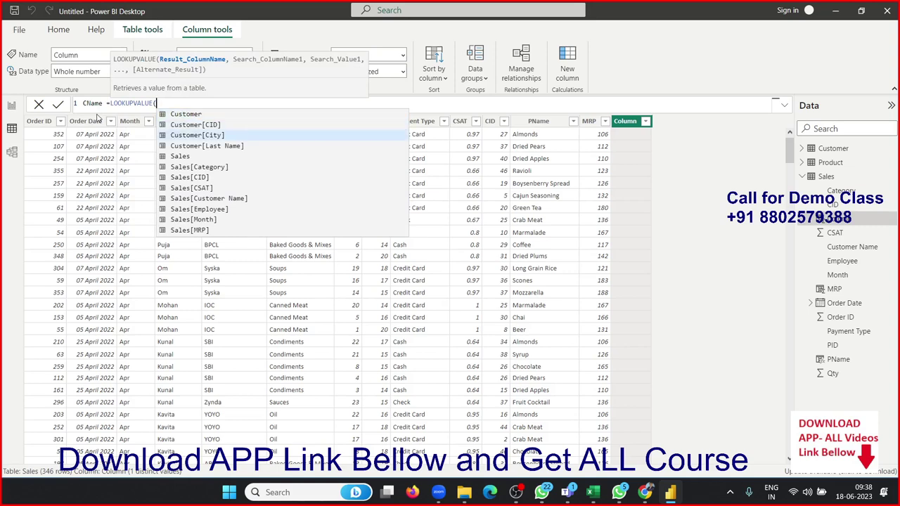
{"action": "key", "text": "Down"}
{"action": "key", "text": "Tab"}
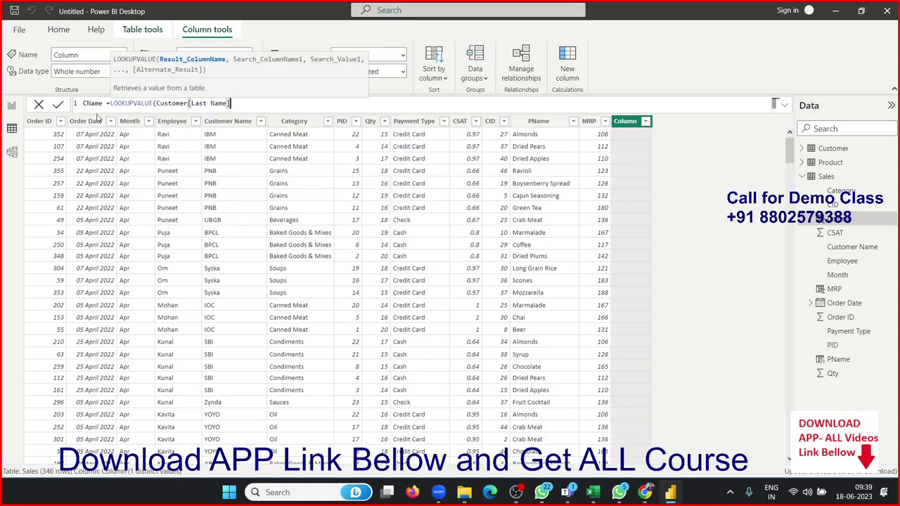
Match Customer[CID] to Sales[CID], commit the CName formula, and add another column
{"action": "type", "text": ","}
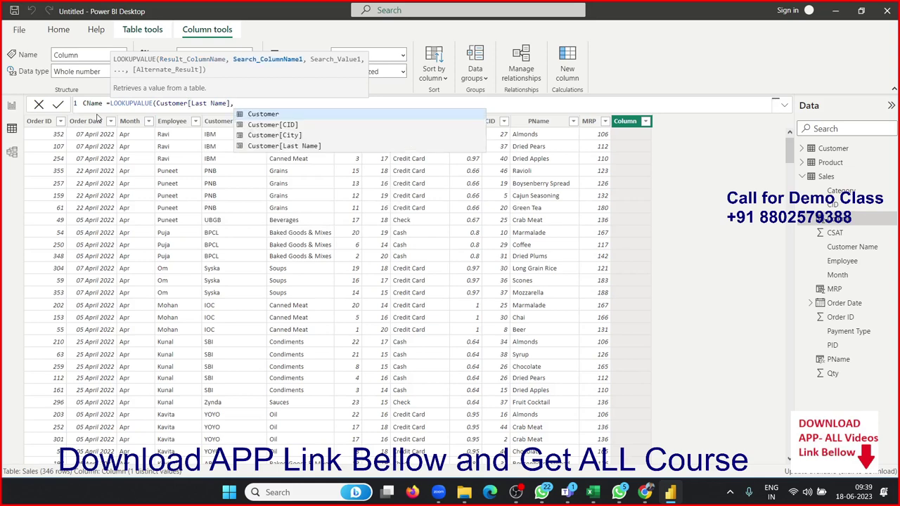
{"action": "key", "text": "Down"}
{"action": "key", "text": "Tab"}
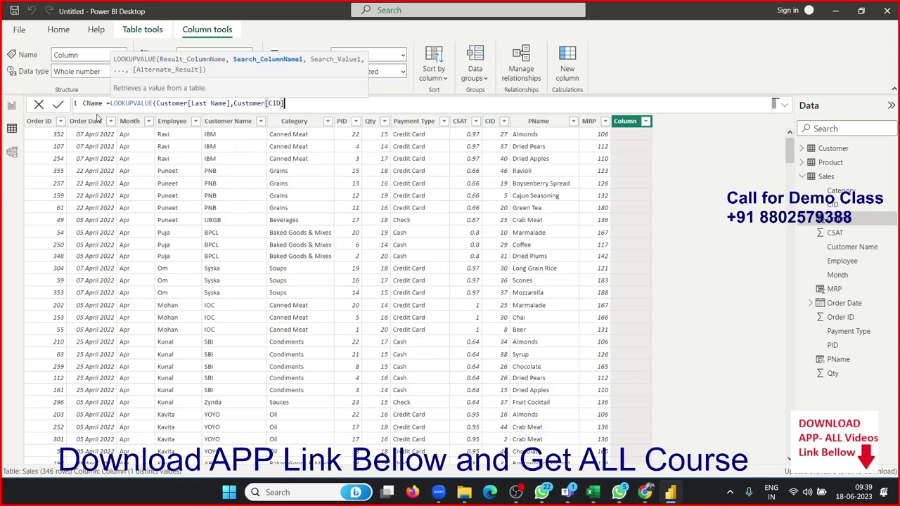
{"action": "type", "text": ",ci"}
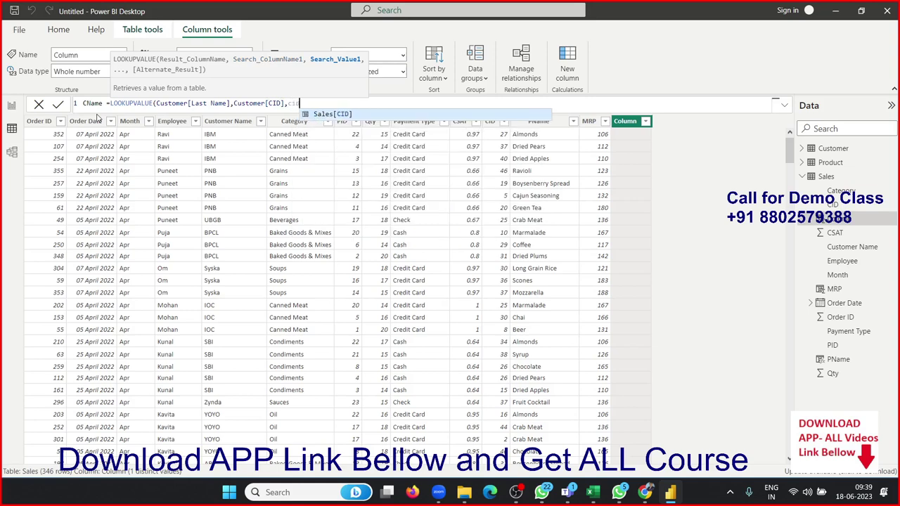
{"action": "type", "text": "d"}
{"action": "key", "text": "Tab"}
{"action": "type", "text": ")"}
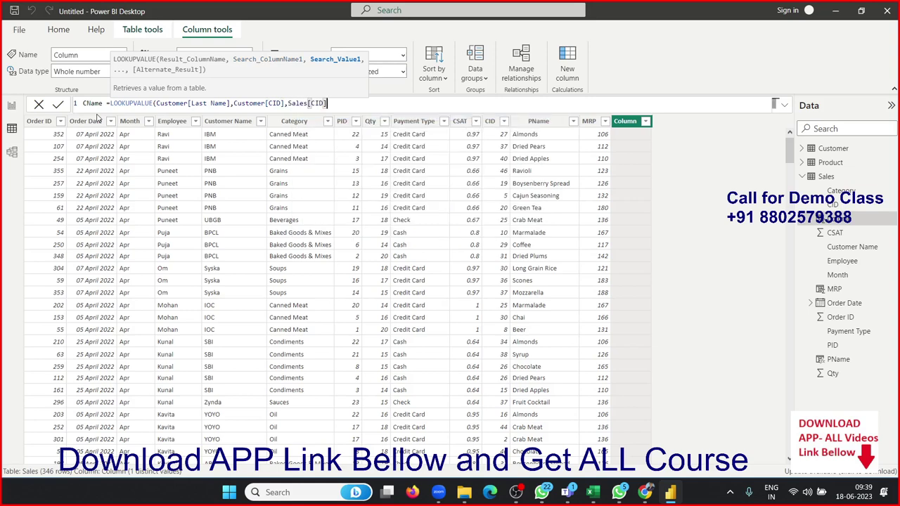
{"action": "key", "text": "Return"}
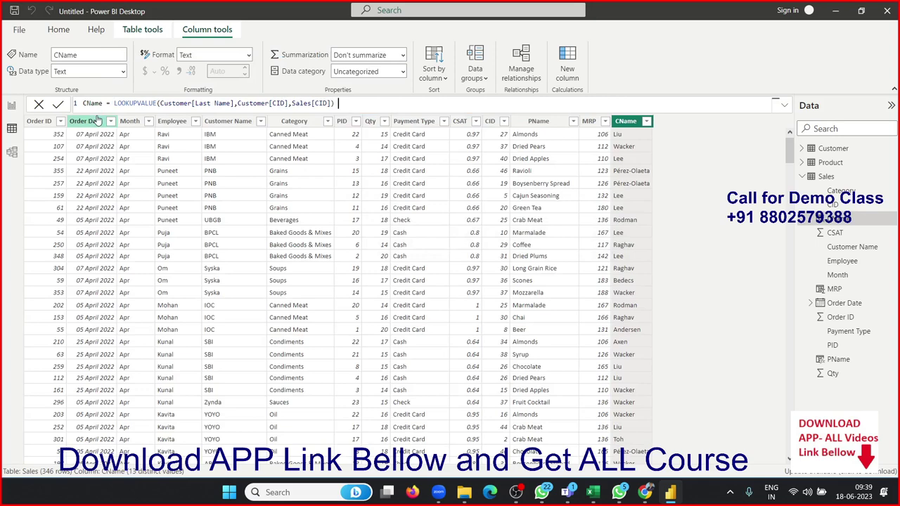
{"action": "left_click", "coordinate": [567, 69]}
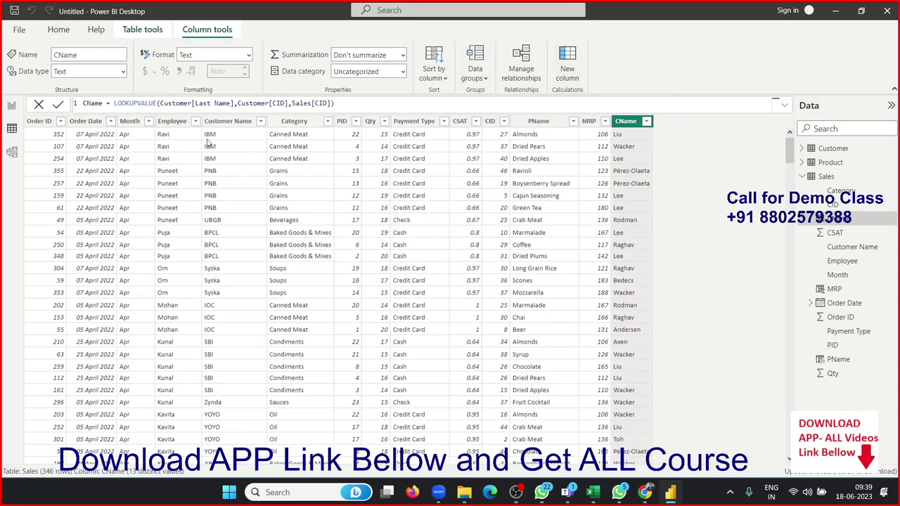
Name the column city and start a LOOKUPVALUE returning Customer[City]
{"action": "left_click", "coordinate": [95, 103]}
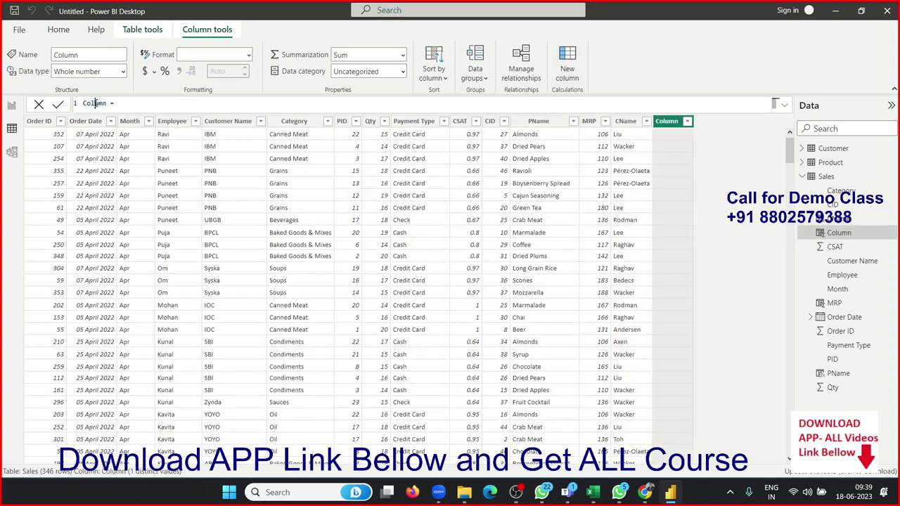
{"action": "double_click", "coordinate": [96, 103]}
{"action": "type", "text": "city"}
{"action": "type", "text": "look"}
{"action": "key", "text": "Tab"}
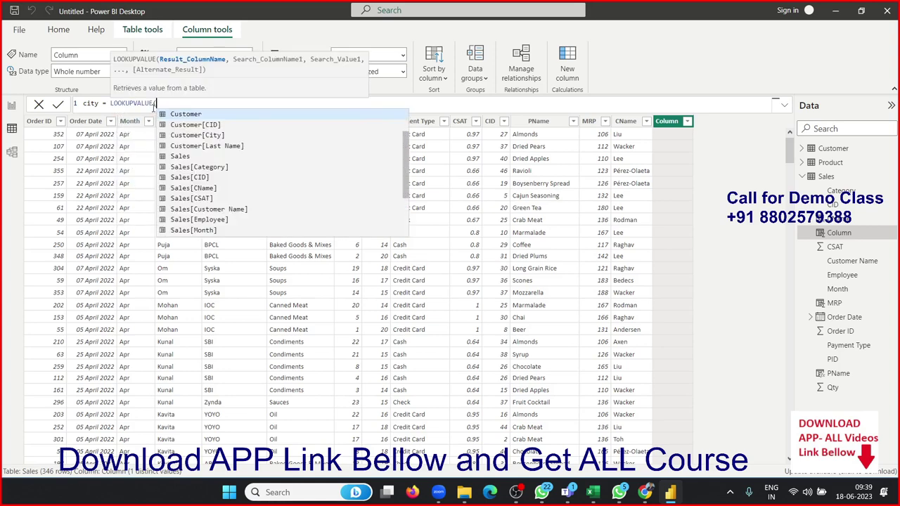
{"action": "key", "text": "Down"}
{"action": "key", "text": "Down"}
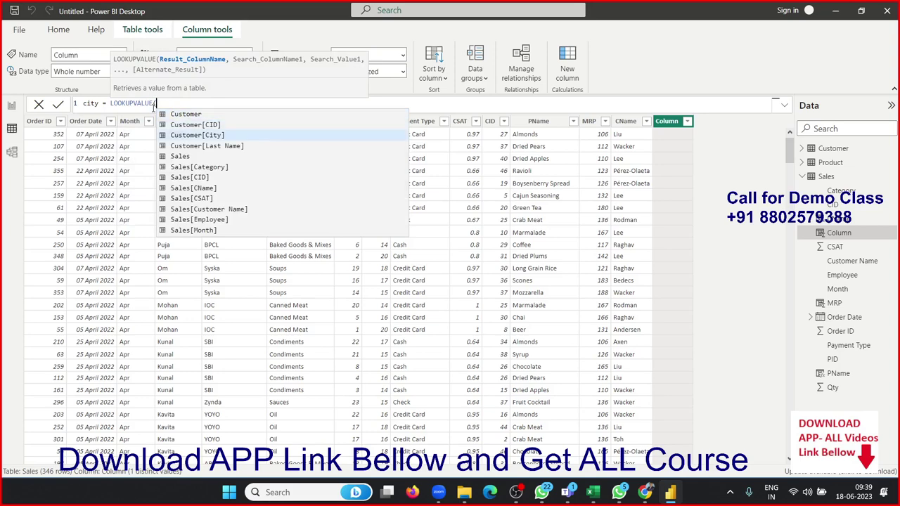
{"action": "key", "text": "Down"}
{"action": "key", "text": "Up"}
{"action": "key", "text": "Tab"}
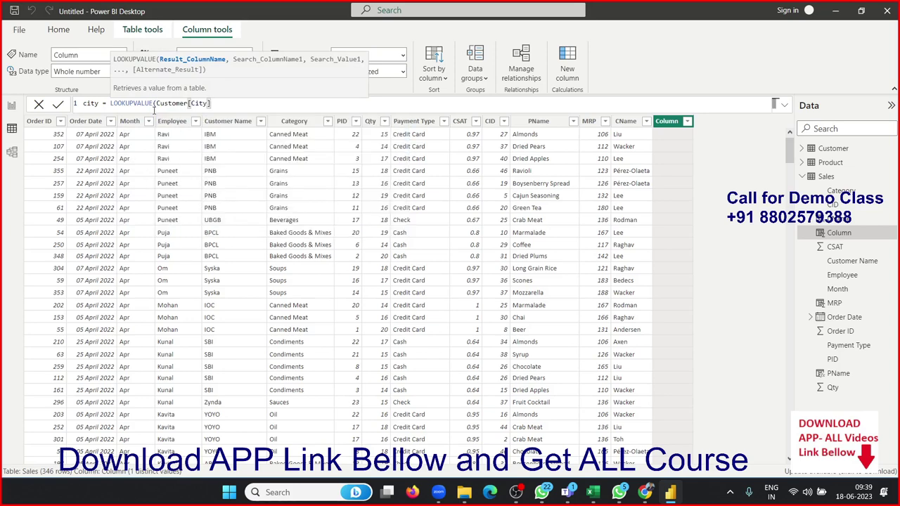
Match Customer[CID] against Sales[CID] and commit the city formula
{"action": "type", "text": ","}
{"action": "key", "text": "Down"}
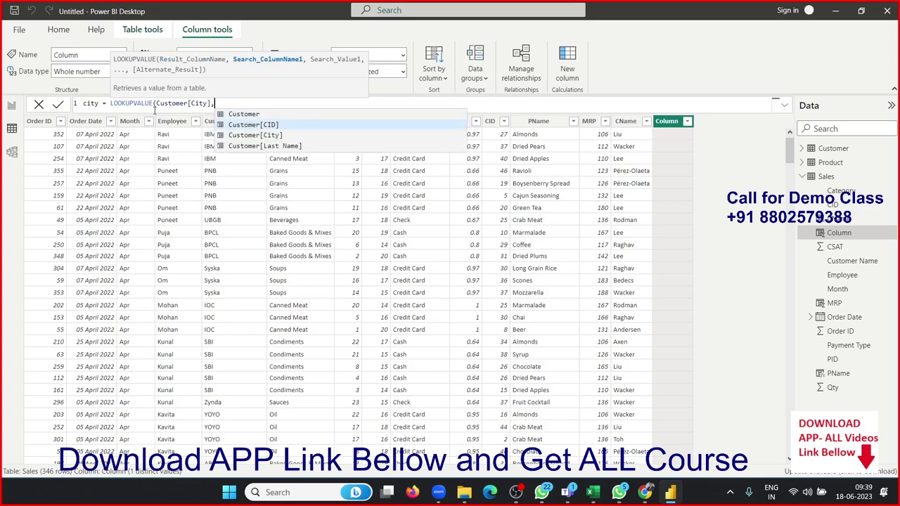
{"action": "key", "text": "Tab"}
{"action": "type", "text": ","}
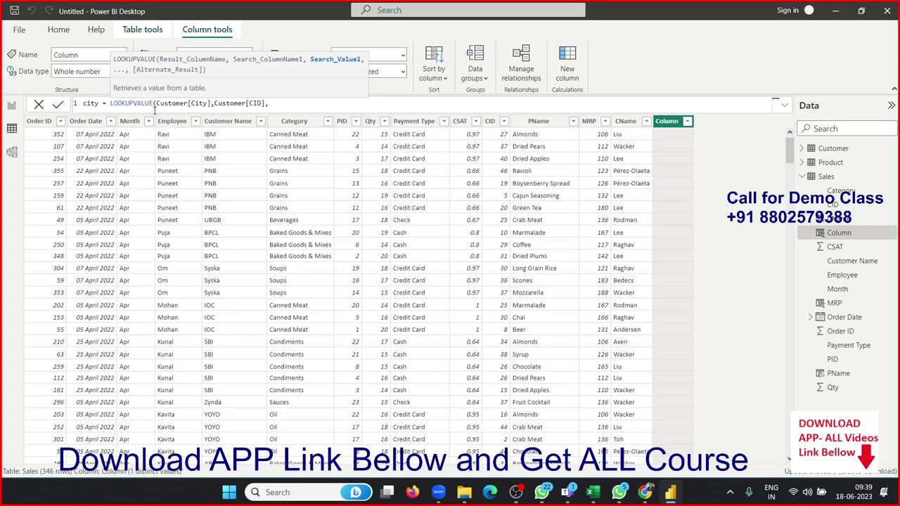
{"action": "type", "text": "cid"}
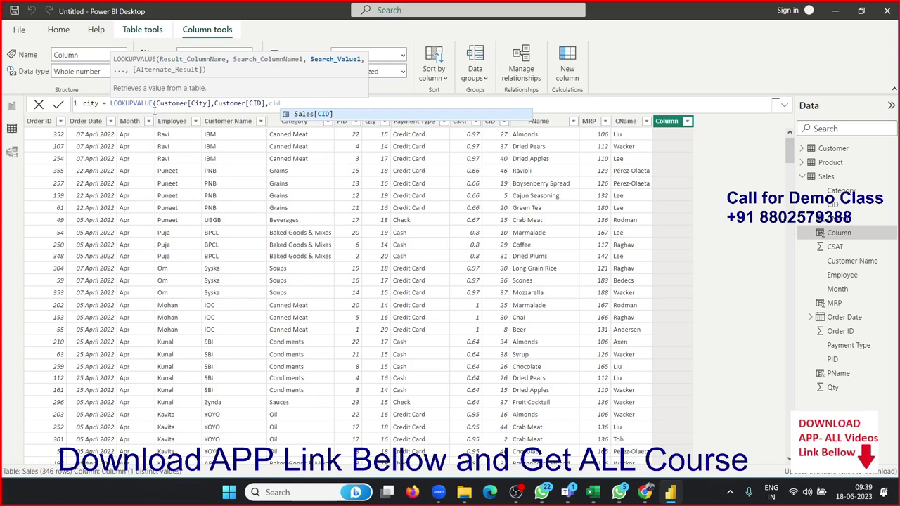
{"action": "key", "text": "Tab"}
{"action": "type", "text": ")"}
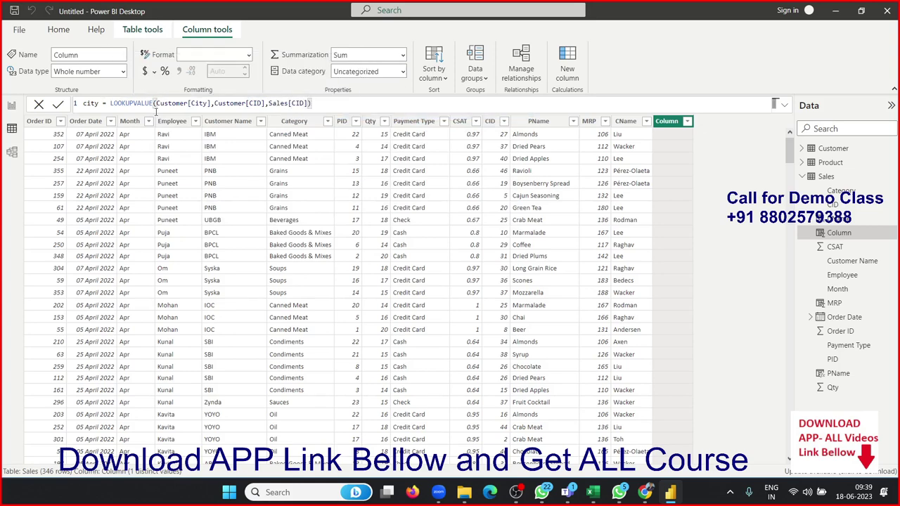
{"action": "key", "text": "Return"}
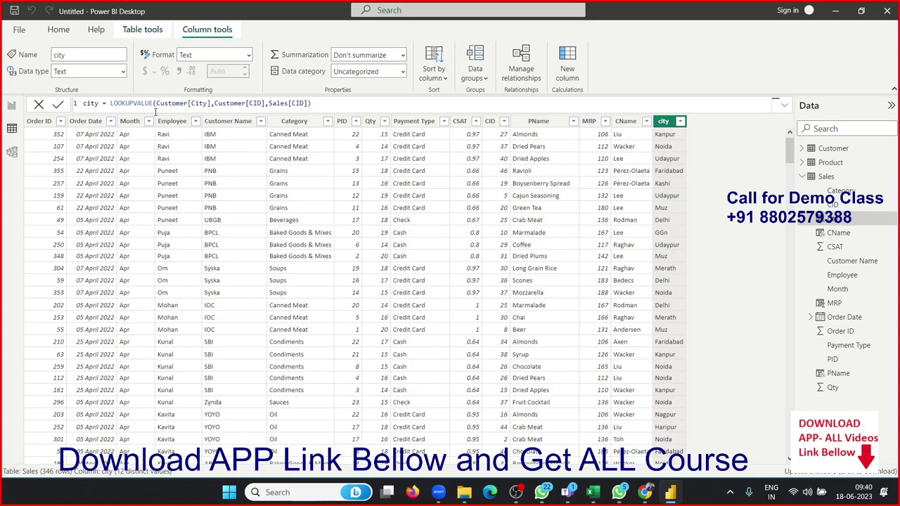
Launch Excel, create a blank workbook, and maximize the window
{"action": "key", "text": "super"}
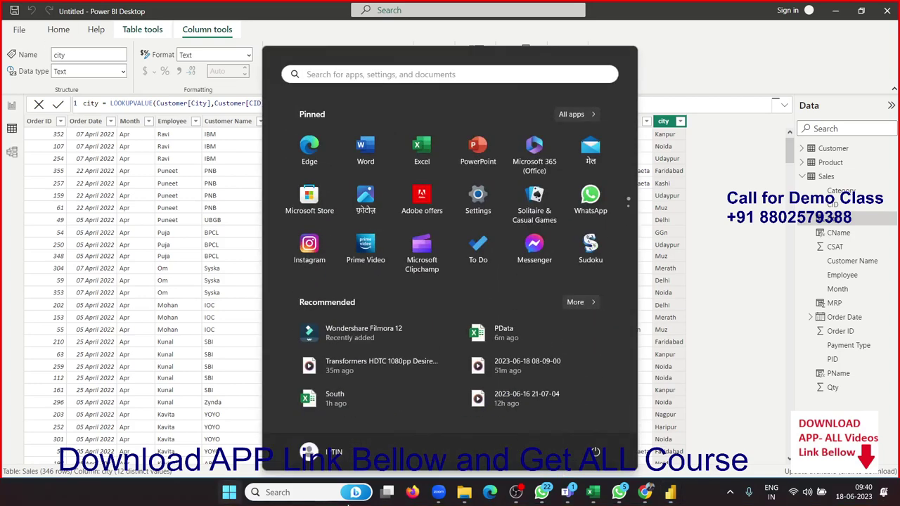
{"action": "type", "text": "e"}
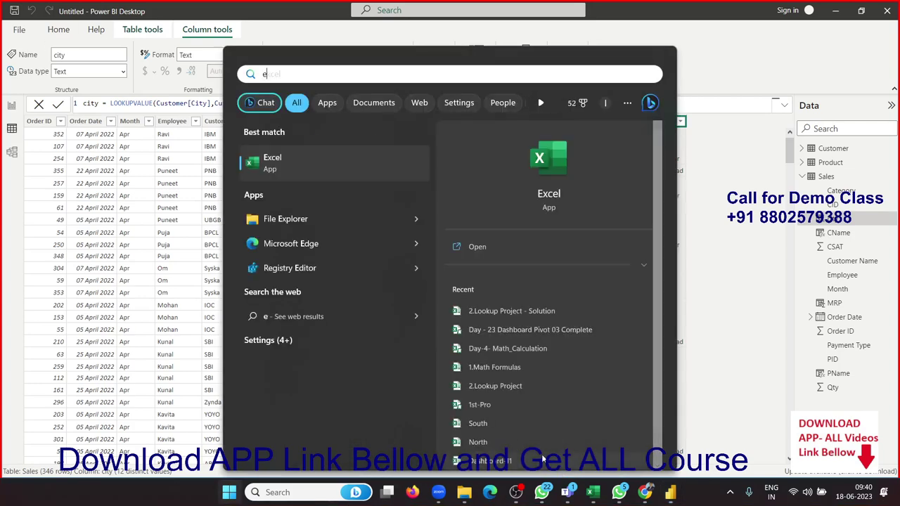
{"action": "left_click", "coordinate": [532, 169]}
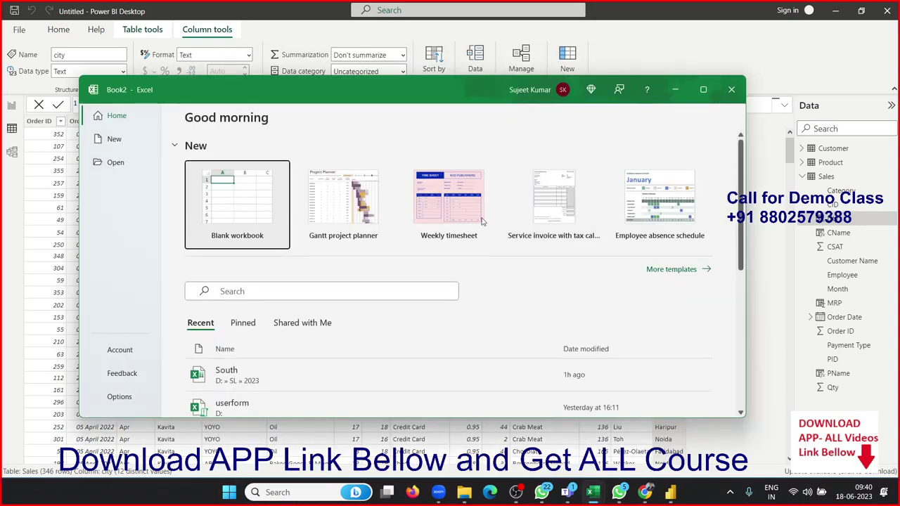
{"action": "left_click", "coordinate": [235, 206]}
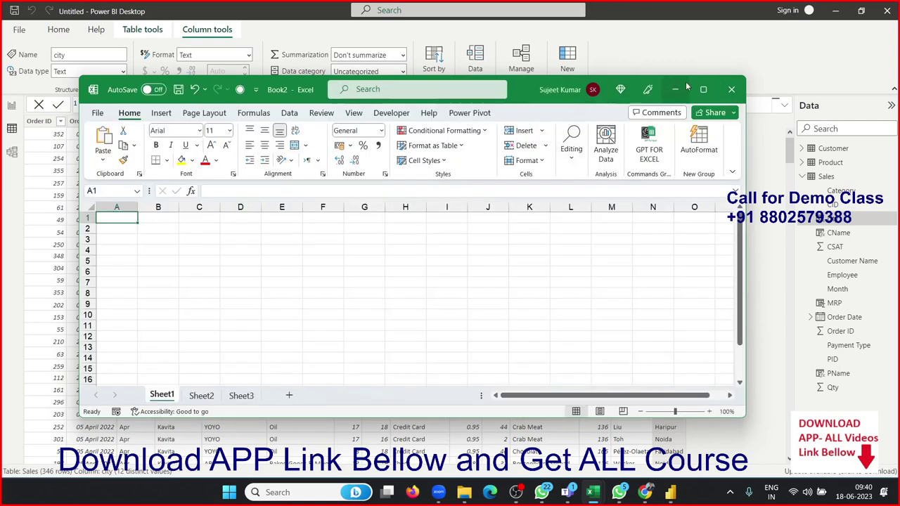
{"action": "left_click", "coordinate": [702, 89]}
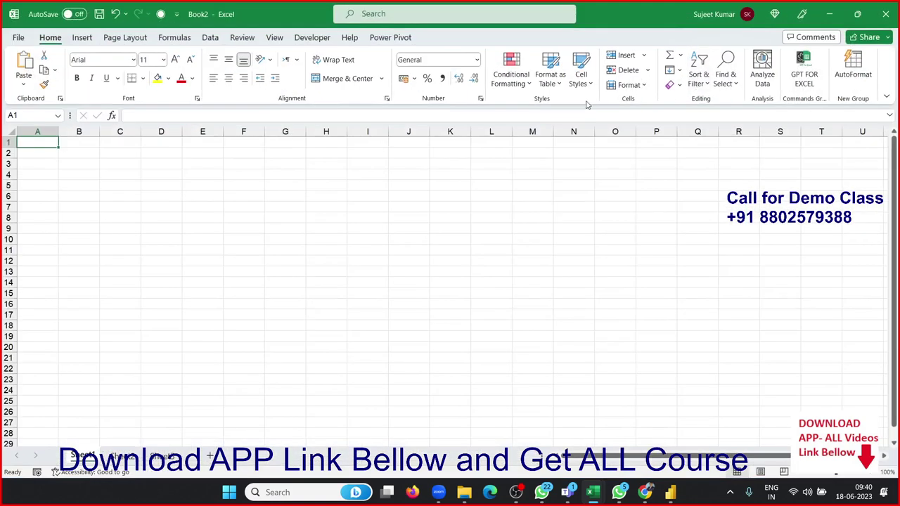
Enter the headers Name, City and Amt in A1:C1
{"action": "type", "text": "Na"}
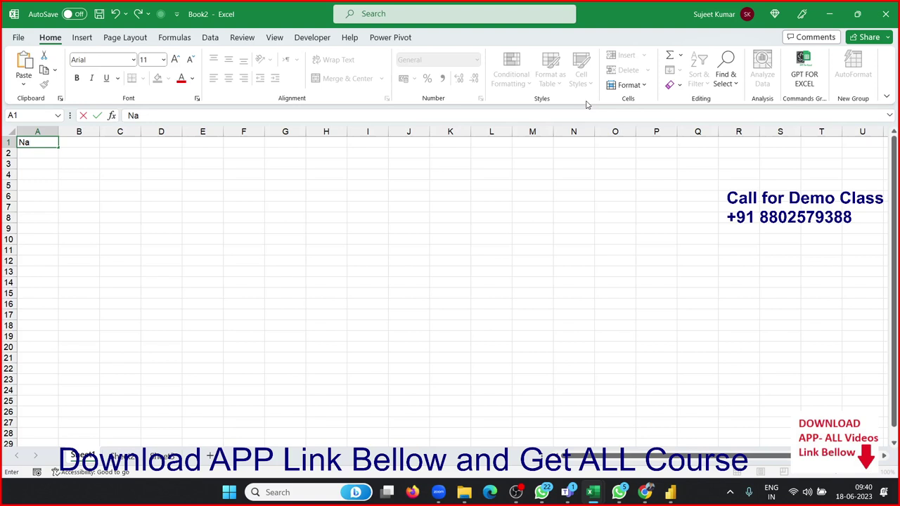
{"action": "type", "text": "me"}
{"action": "key", "text": "Tab"}
{"action": "type", "text": "City"}
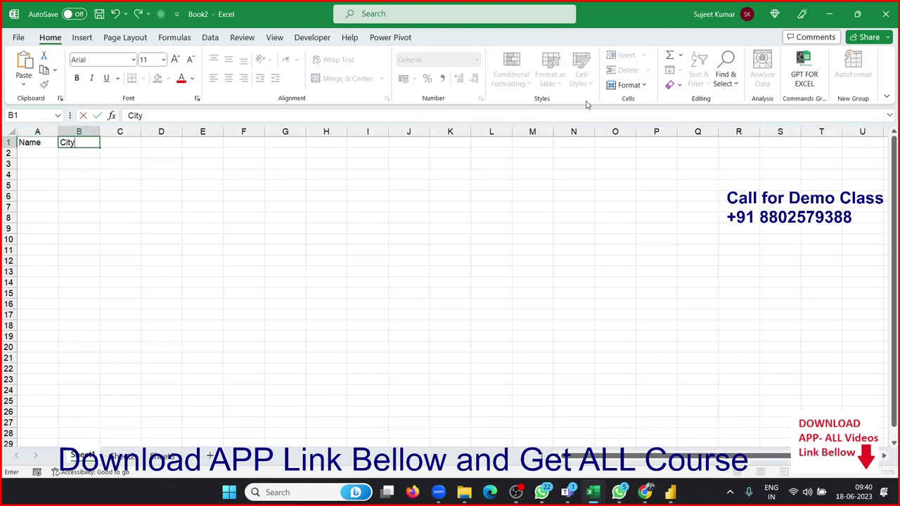
{"action": "key", "text": "Tab"}
{"action": "type", "text": "Amr"}
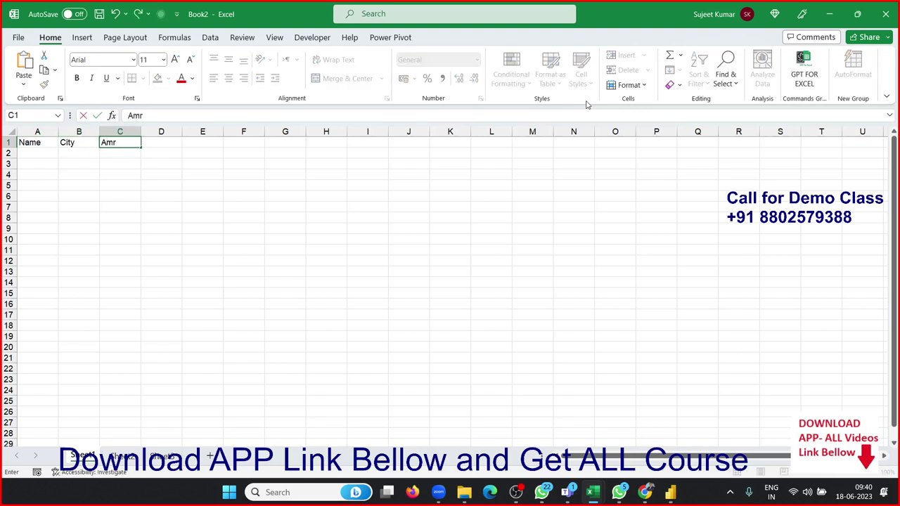
{"action": "key", "text": "BackSpace"}
{"action": "type", "text": "t"}
{"action": "key", "text": "Return"}
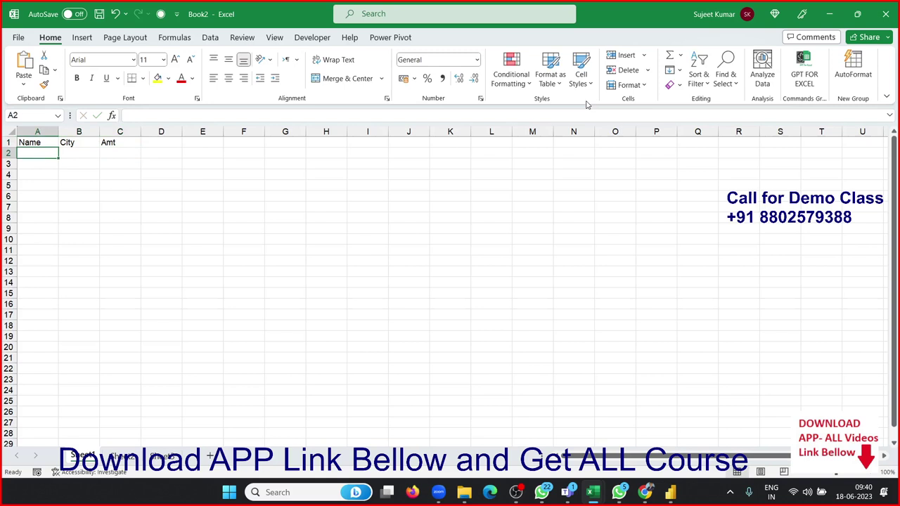
Fill row 2 with a sample name, Pune, and =RANDBETWEEN(10,50)
{"action": "type", "text": "Puj"}
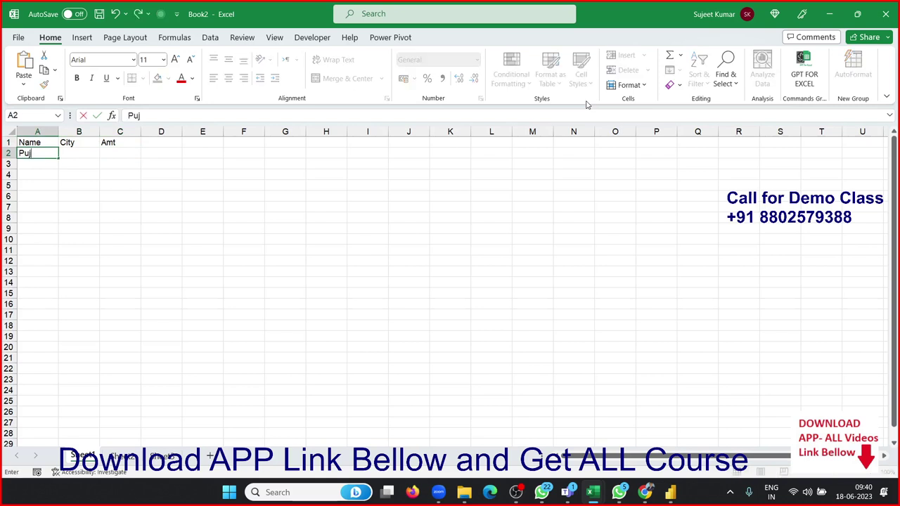
{"action": "type", "text": "a"}
{"action": "key", "text": "Tab"}
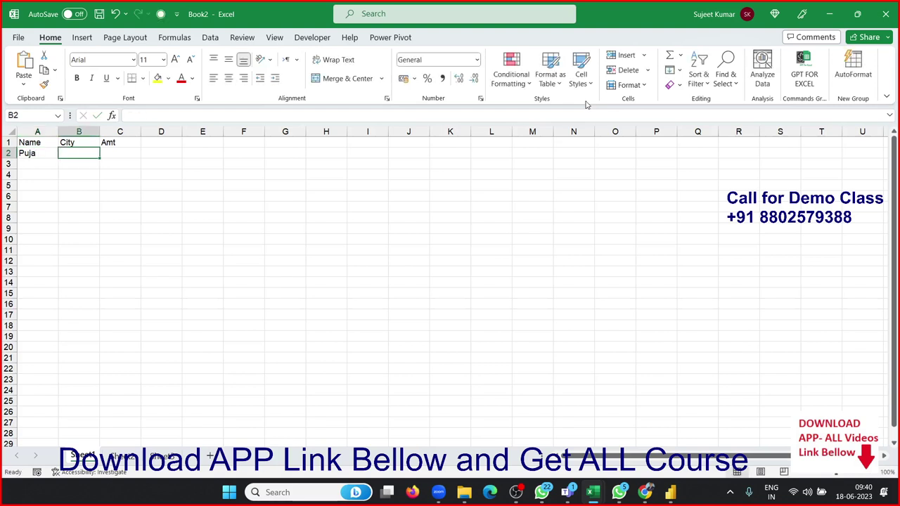
{"action": "left_click", "coordinate": [38, 152]}
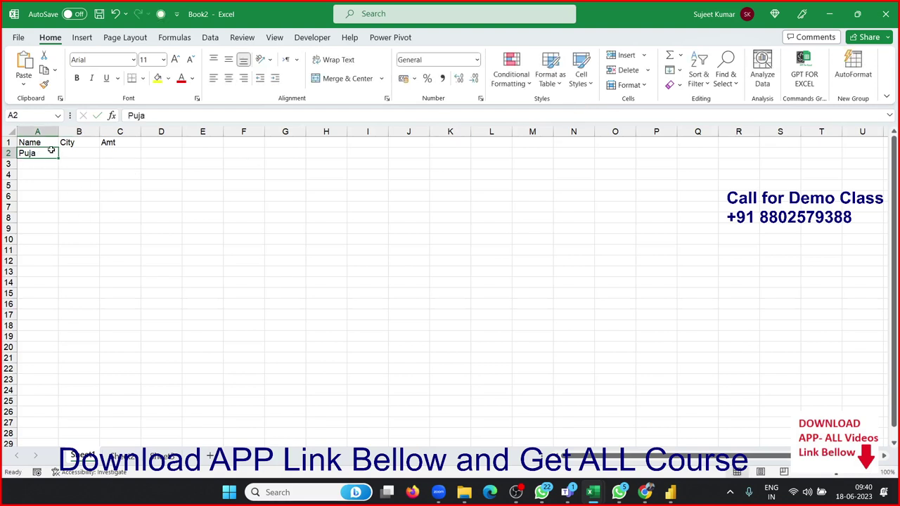
{"action": "left_click", "coordinate": [70, 144]}
{"action": "left_click", "coordinate": [74, 151]}
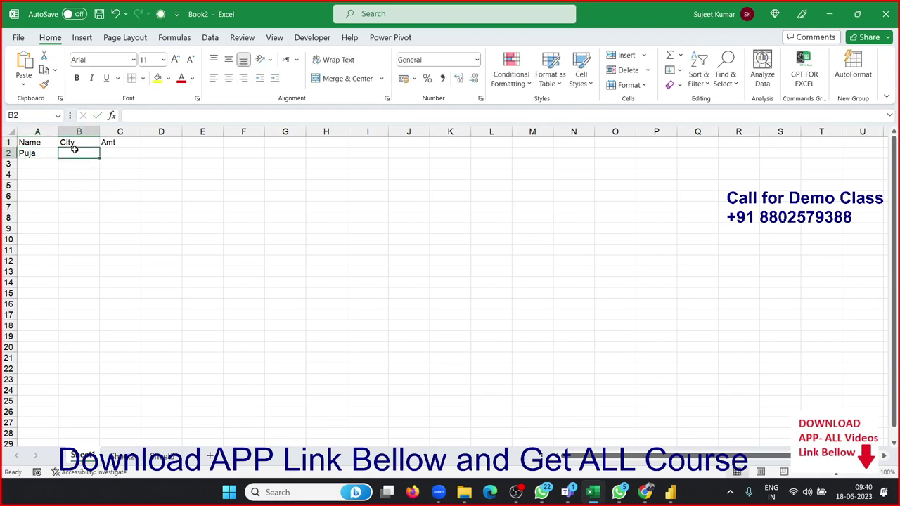
{"action": "type", "text": "Pune"}
{"action": "key", "text": "Tab"}
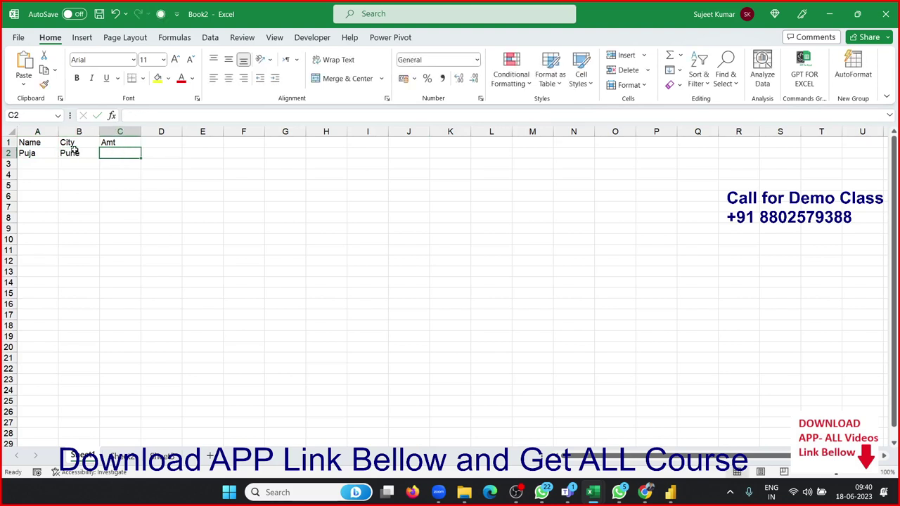
{"action": "type", "text": "=ra"}
{"action": "key", "text": "Down"}
{"action": "key", "text": "Down"}
{"action": "key", "text": "Down"}
{"action": "key", "text": "Tab"}
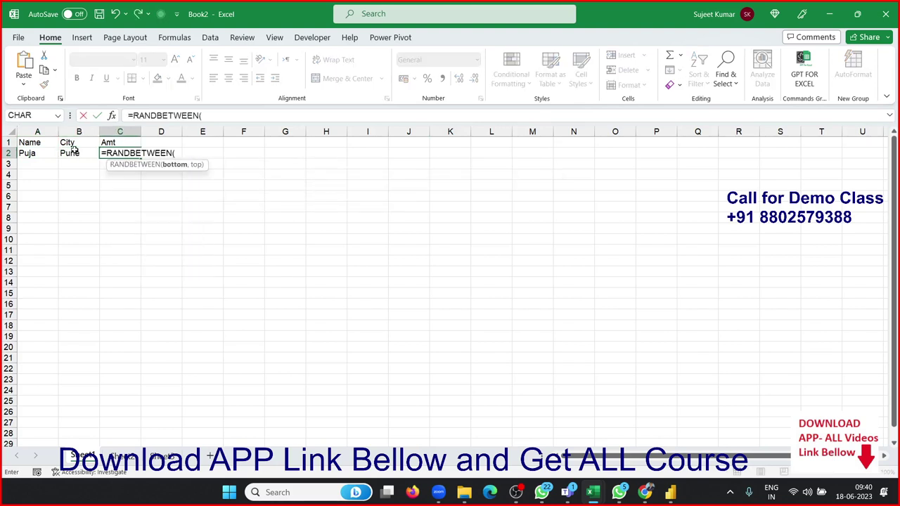
{"action": "type", "text": "10,"}
{"action": "type", "text": "50"}
{"action": "key", "text": "ctrl+Return"}
Extend selections and scroll through the sheet to check the data range
{"action": "key", "text": "shift+Left"}
{"action": "key", "text": "shift+Left"}
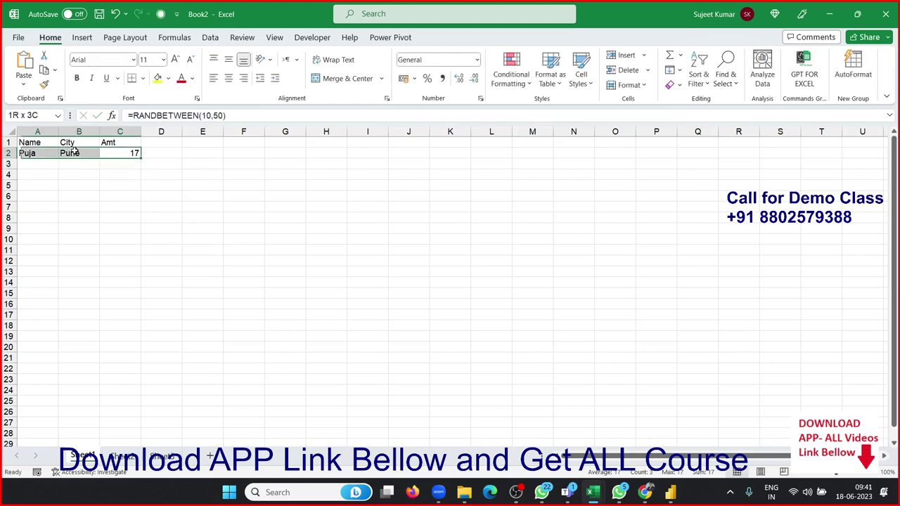
{"action": "scroll", "coordinate": [75, 152], "scroll_direction": "down", "scroll_amount": 7}
{"action": "scroll", "coordinate": [75, 151], "scroll_direction": "down", "scroll_amount": 15}
{"action": "scroll", "coordinate": [74, 152], "scroll_direction": "down", "scroll_amount": 6}
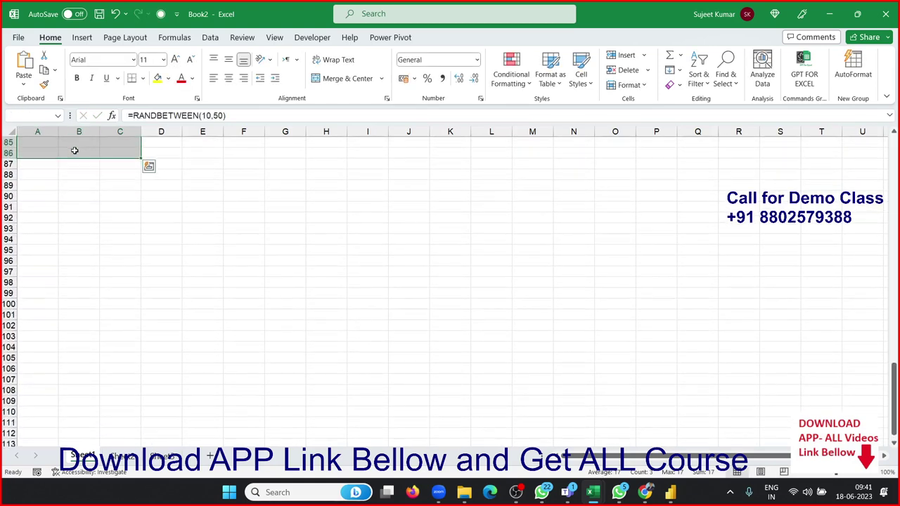
{"action": "scroll", "coordinate": [75, 150], "scroll_direction": "down", "scroll_amount": 7}
{"action": "scroll", "coordinate": [75, 151], "scroll_direction": "down", "scroll_amount": 7}
{"action": "scroll", "coordinate": [74, 150], "scroll_direction": "down", "scroll_amount": 7}
{"action": "scroll", "coordinate": [74, 151], "scroll_direction": "down", "scroll_amount": 7}
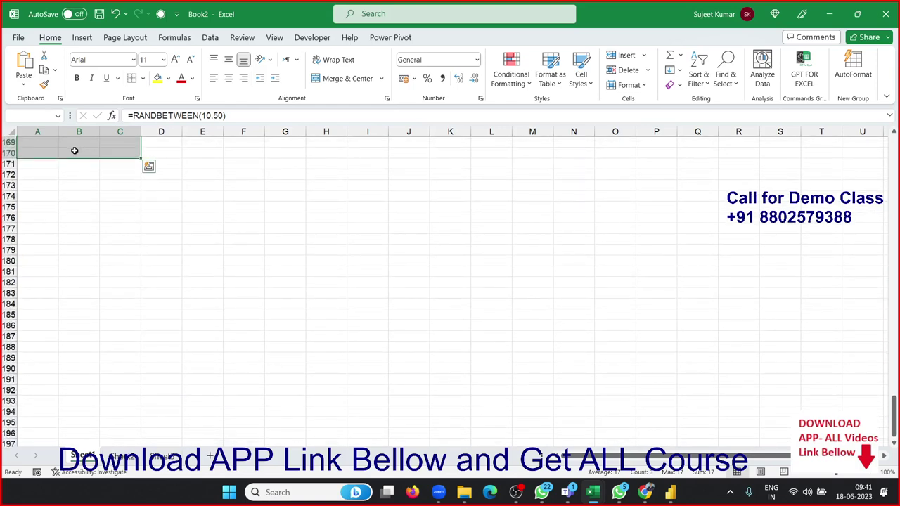
{"action": "scroll", "coordinate": [75, 151], "scroll_direction": "down", "scroll_amount": 9}
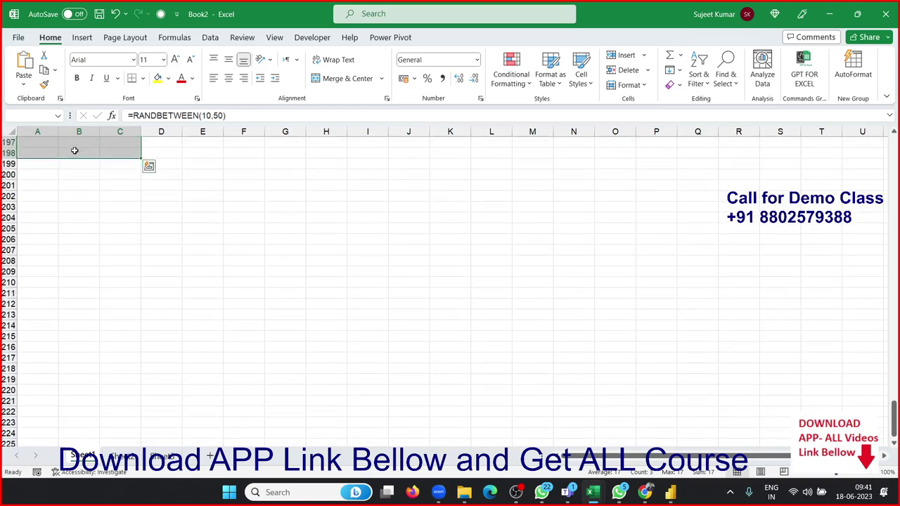
{"action": "key", "text": "End"}
{"action": "scroll", "coordinate": [74, 151], "scroll_direction": "up", "scroll_amount": 20}
{"action": "scroll", "coordinate": [75, 150], "scroll_direction": "up", "scroll_amount": 9}
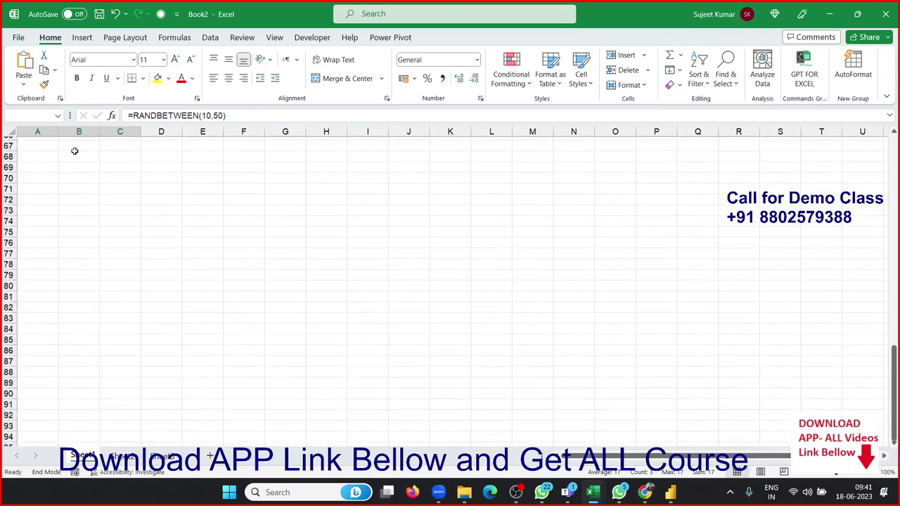
{"action": "scroll", "coordinate": [74, 150], "scroll_direction": "up", "scroll_amount": 20}
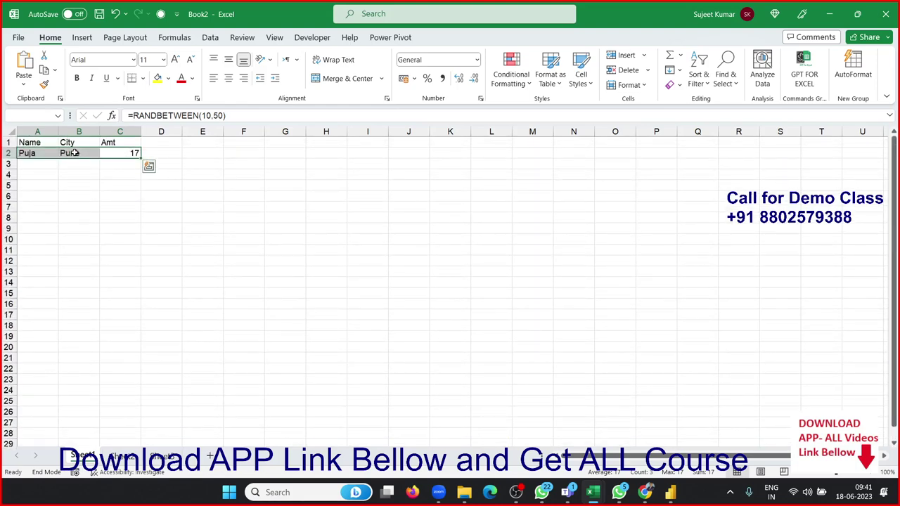
{"action": "scroll", "coordinate": [75, 152], "scroll_direction": "down", "scroll_amount": 18}
{"action": "scroll", "coordinate": [74, 152], "scroll_direction": "down", "scroll_amount": 5}
{"action": "scroll", "coordinate": [75, 152], "scroll_direction": "down", "scroll_amount": 5}
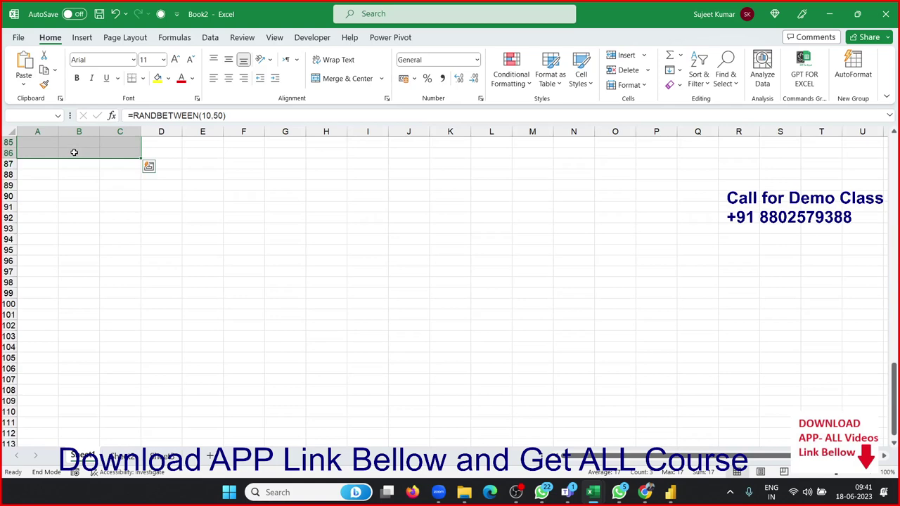
{"action": "key", "text": "ctrl+shift+Down"}
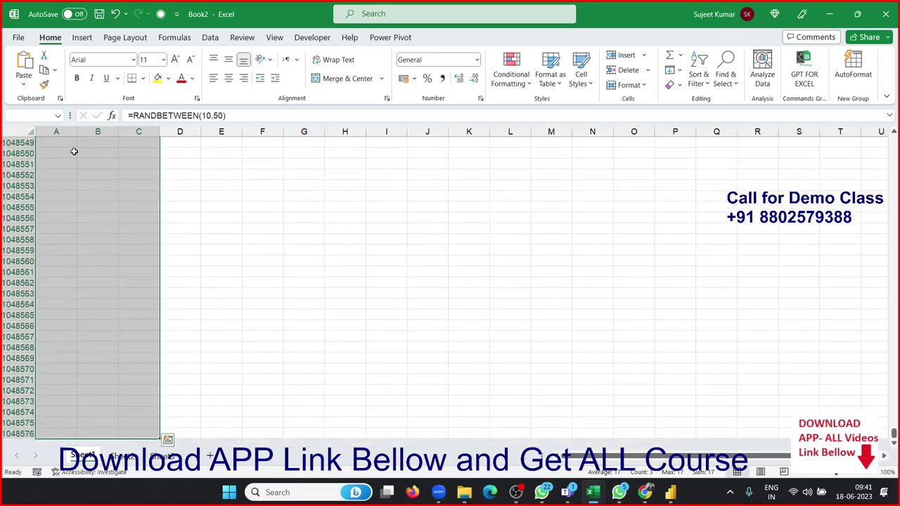
{"action": "key", "text": "ctrl+shift+Up"}
{"action": "scroll", "coordinate": [74, 152], "scroll_direction": "down", "scroll_amount": 9}
{"action": "scroll", "coordinate": [74, 152], "scroll_direction": "down", "scroll_amount": 13}
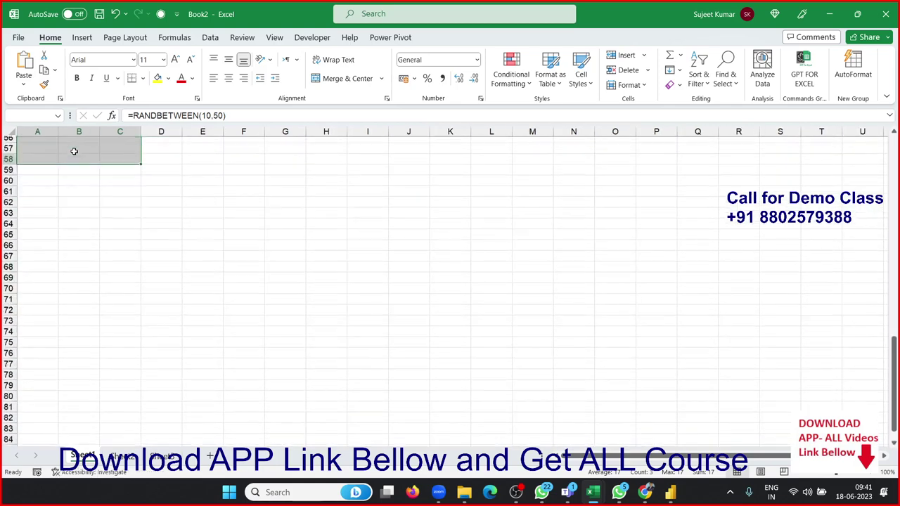
{"action": "scroll", "coordinate": [74, 152], "scroll_direction": "down", "scroll_amount": 5}
{"action": "scroll", "coordinate": [74, 152], "scroll_direction": "down", "scroll_amount": 1}
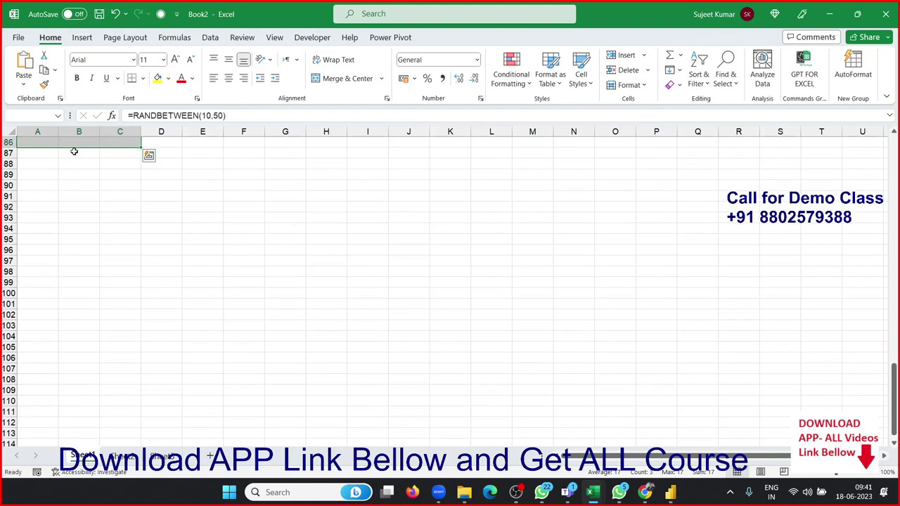
{"action": "key", "text": "shift+Down"}
{"action": "key", "text": "shift+Down"}
{"action": "key", "text": "shift+Down"}
{"action": "key", "text": "shift+Down"}
{"action": "key", "text": "shift+Down"}
{"action": "key", "text": "shift+Down"}
{"action": "key", "text": "shift+Down"}
{"action": "key", "text": "shift+Down"}
{"action": "key", "text": "shift+Down"}
{"action": "key", "text": "shift+Down"}
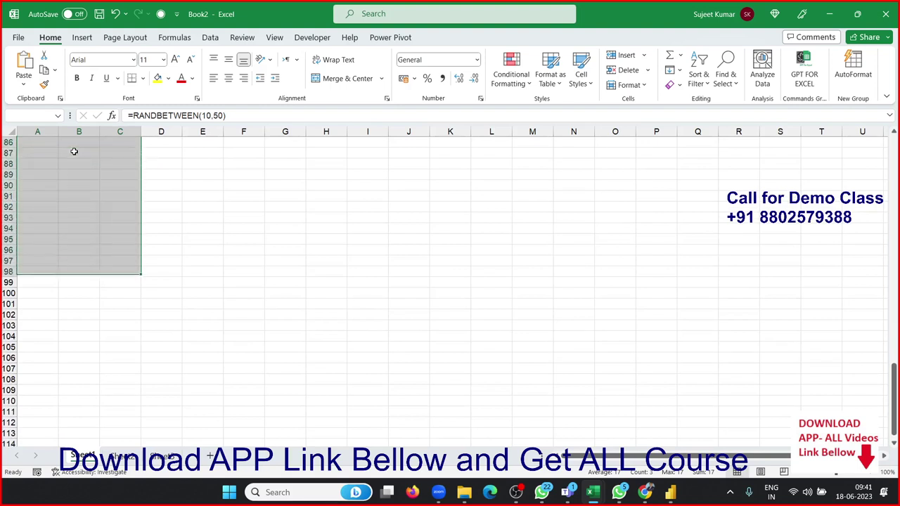
{"action": "key", "text": "shift+Down"}
{"action": "key", "text": "shift+Down"}
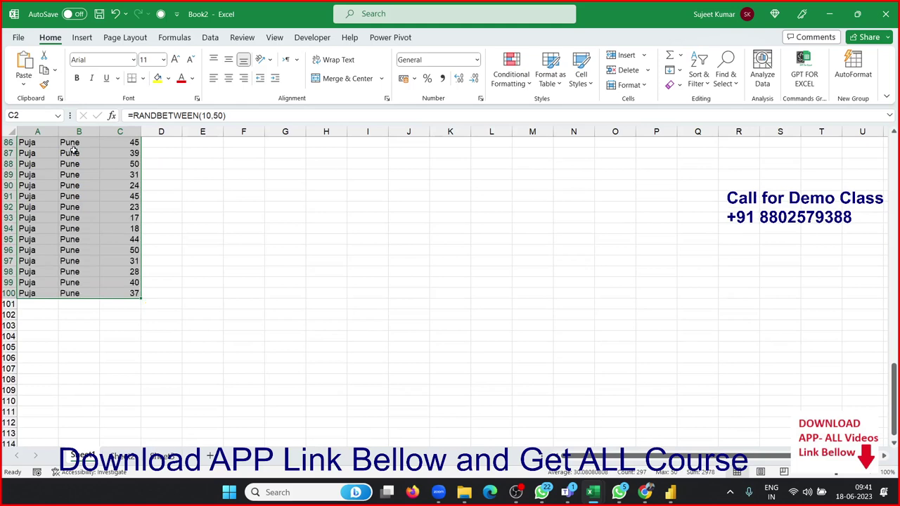
{"action": "key", "text": "shift+BackSpace"}
{"action": "key", "text": "shift+Left"}
{"action": "key", "text": "shift+Left"}
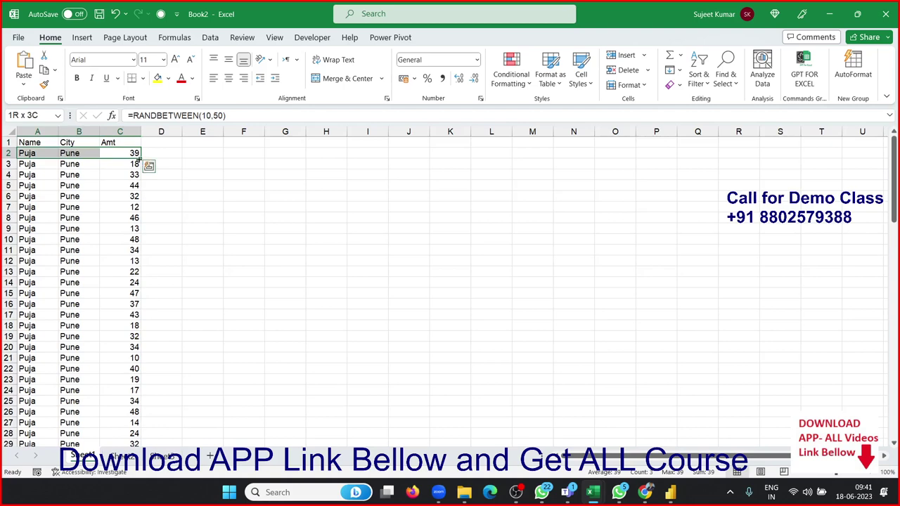
Select the full Name, City and Amt data in A1:C100 and copy it
{"action": "key", "text": "ctrl+z"}
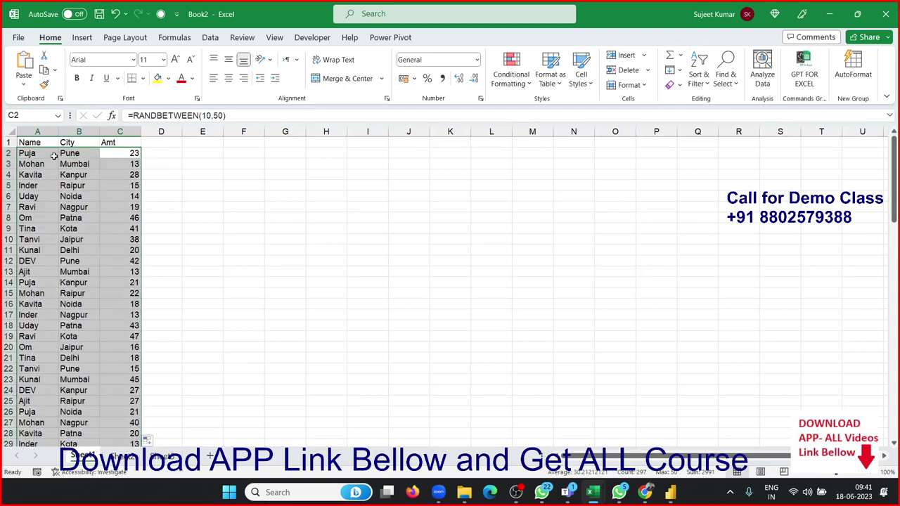
{"action": "left_click", "coordinate": [54, 156]}
{"action": "left_click", "coordinate": [42, 140]}
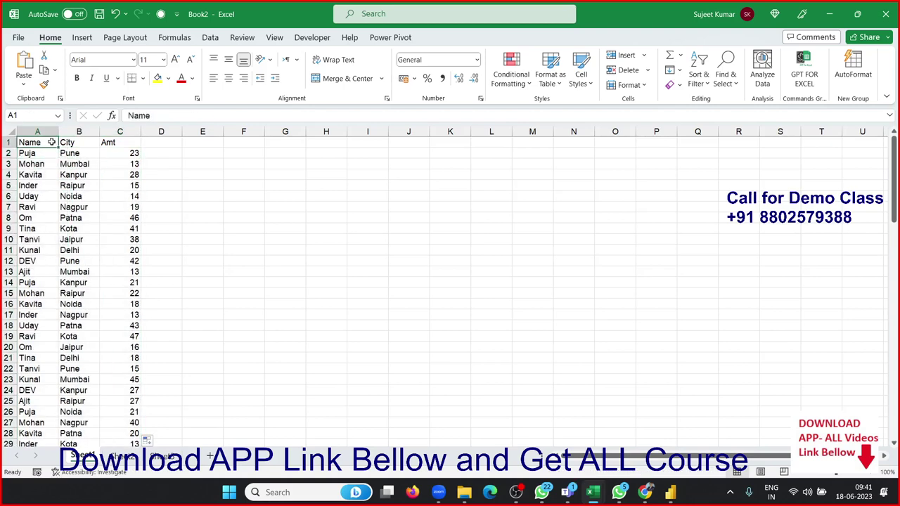
{"action": "key", "text": "ctrl+shift+Down"}
{"action": "key", "text": "ctrl+shift+Right"}
{"action": "key", "text": "ctrl+c"}
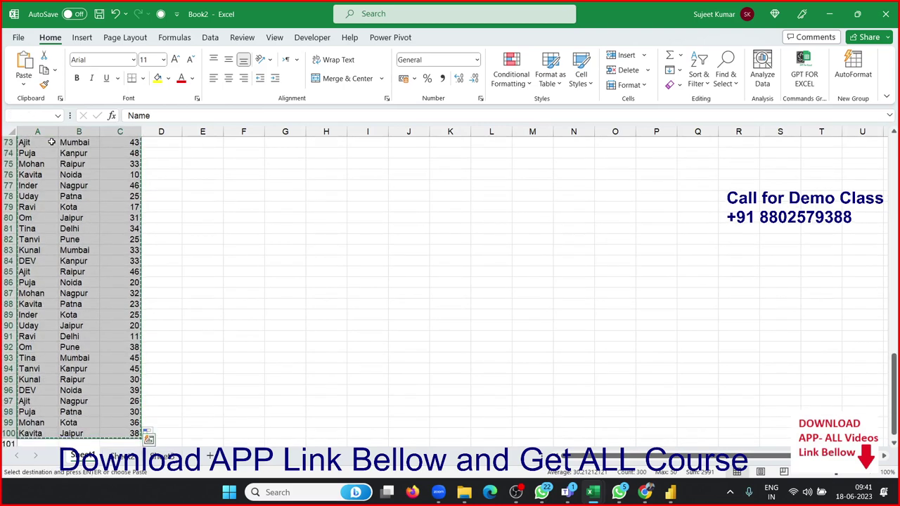
Paste the copied Excel data into a new Enter data table named TBL1 and load it
{"action": "left_click", "coordinate": [670, 493]}
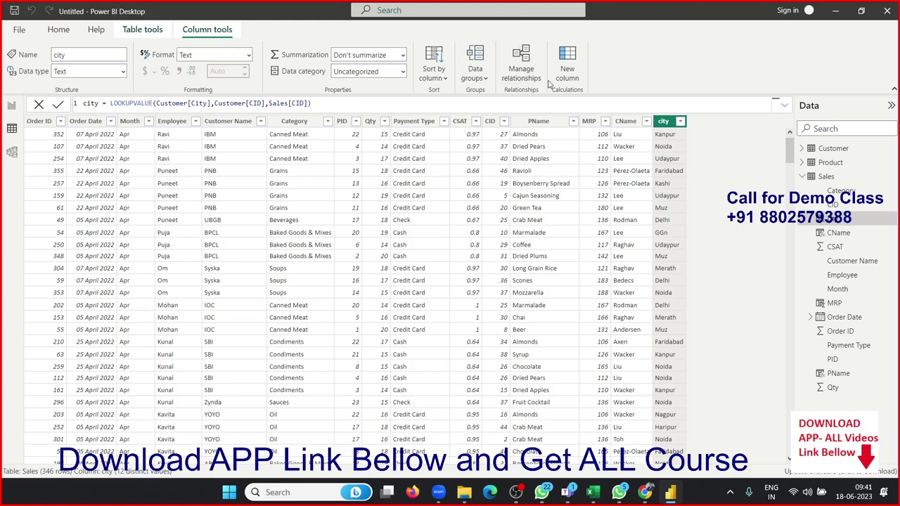
{"action": "left_click", "coordinate": [59, 30]}
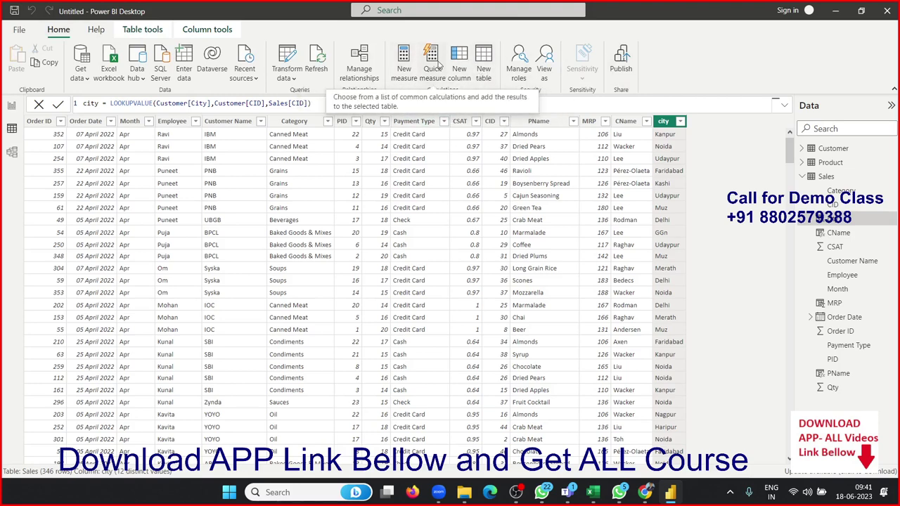
{"action": "left_click", "coordinate": [187, 63]}
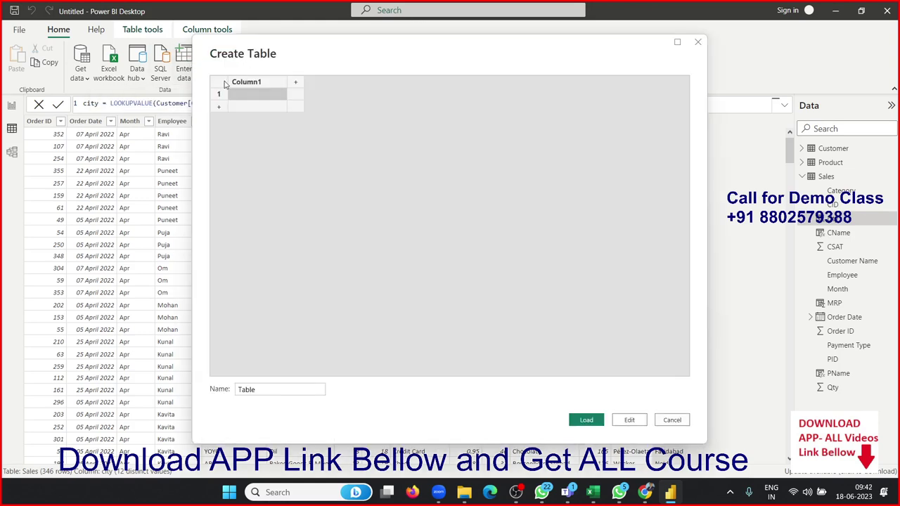
{"action": "key", "text": "ctrl+v"}
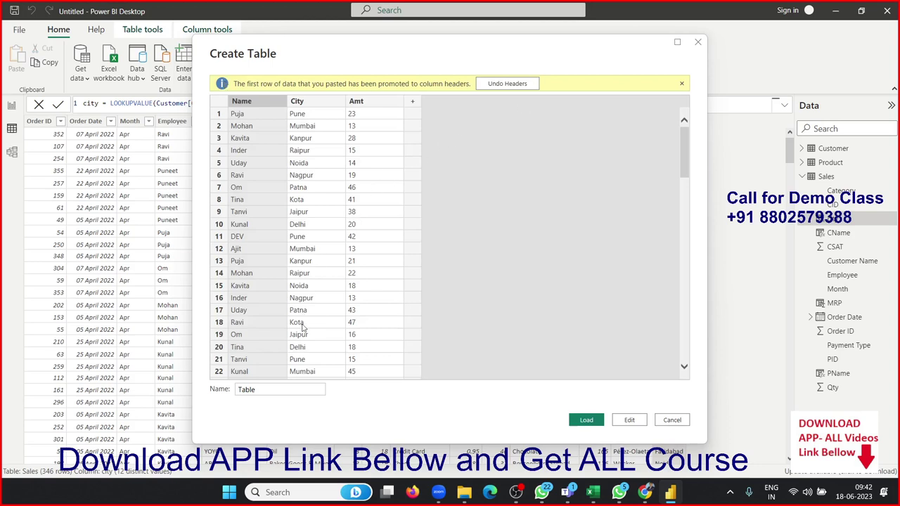
{"action": "left_click_drag", "start_coordinate": [303, 390], "coordinate": [204, 389]}
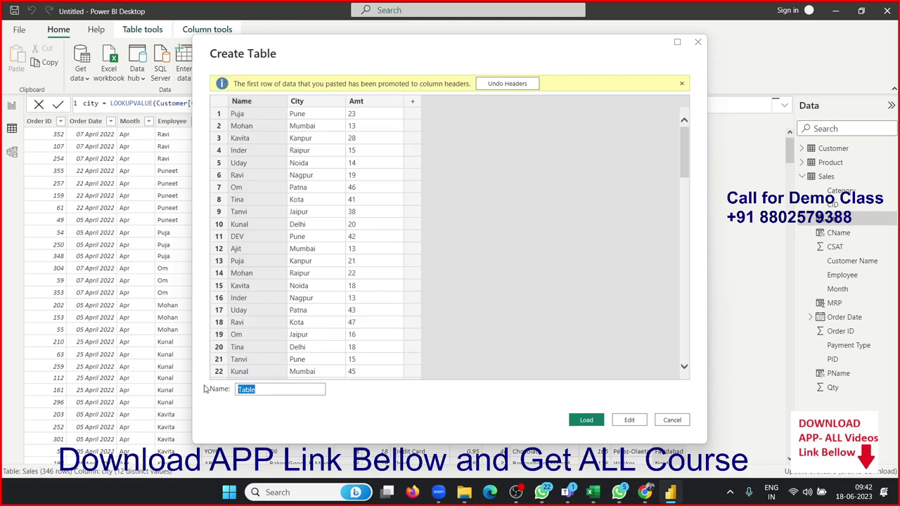
{"action": "type", "text": "T"}
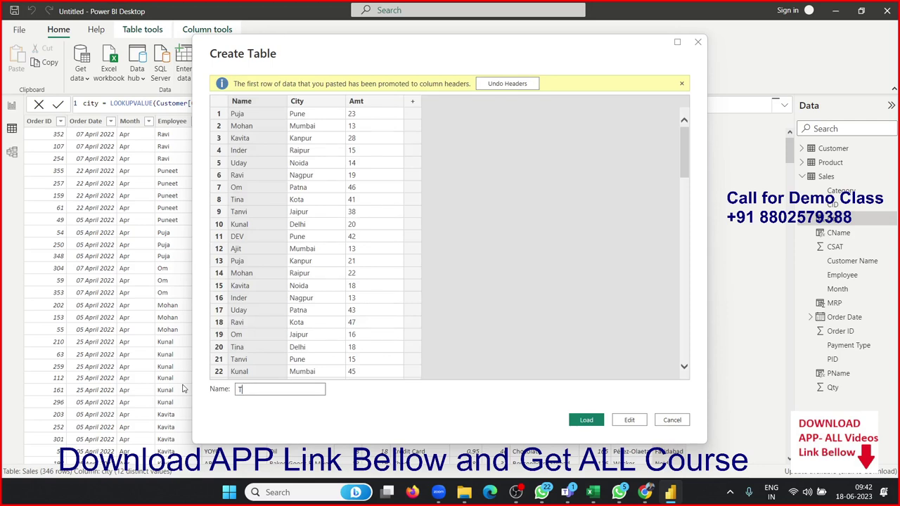
{"action": "type", "text": "BL1"}
{"action": "left_click", "coordinate": [586, 420]}
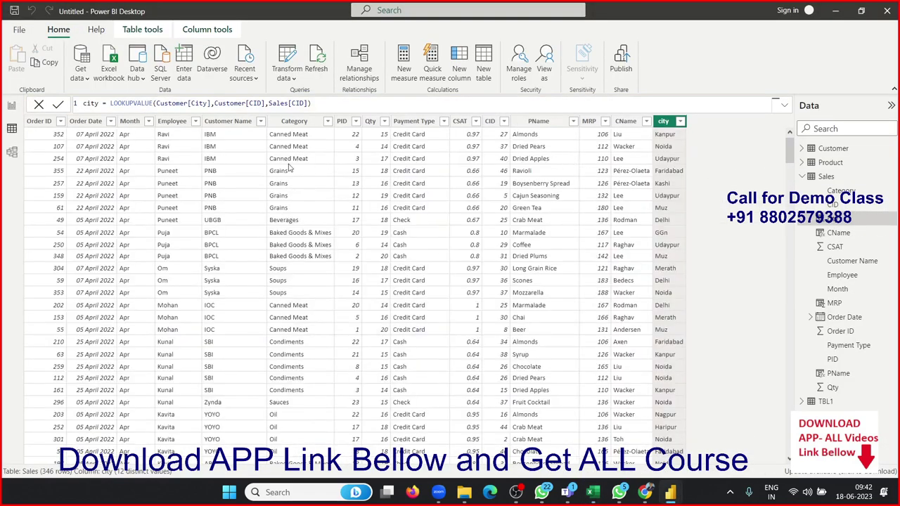
Copy the Name and City columns and paste them starting at H1
{"action": "key", "text": "alt+Tab"}
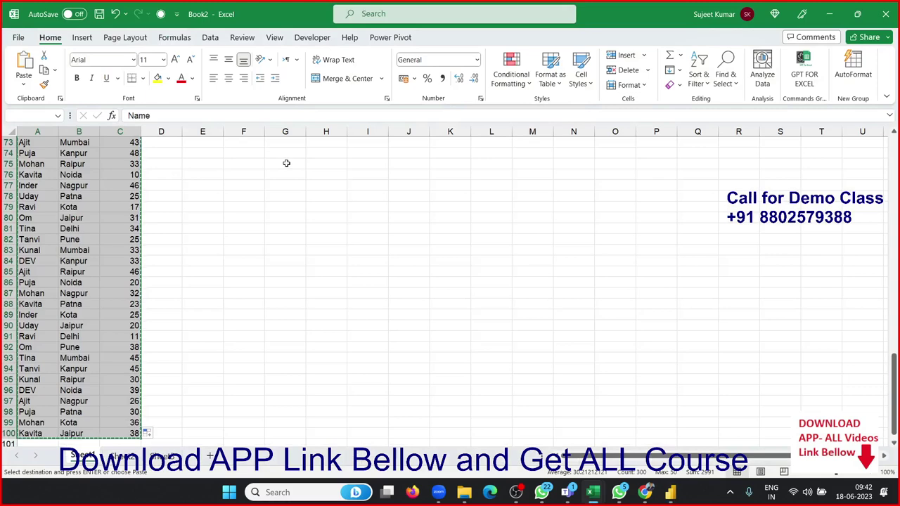
{"action": "key", "text": "ctrl+Home"}
{"action": "key", "text": "shift+Right"}
{"action": "key", "text": "ctrl+shift+Down"}
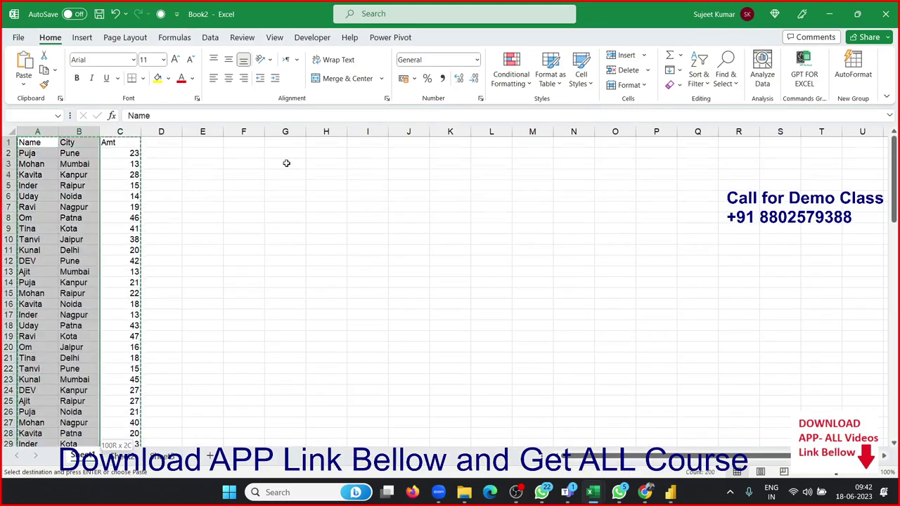
{"action": "left_click", "coordinate": [286, 163]}
{"action": "key", "text": "ctrl+Up"}
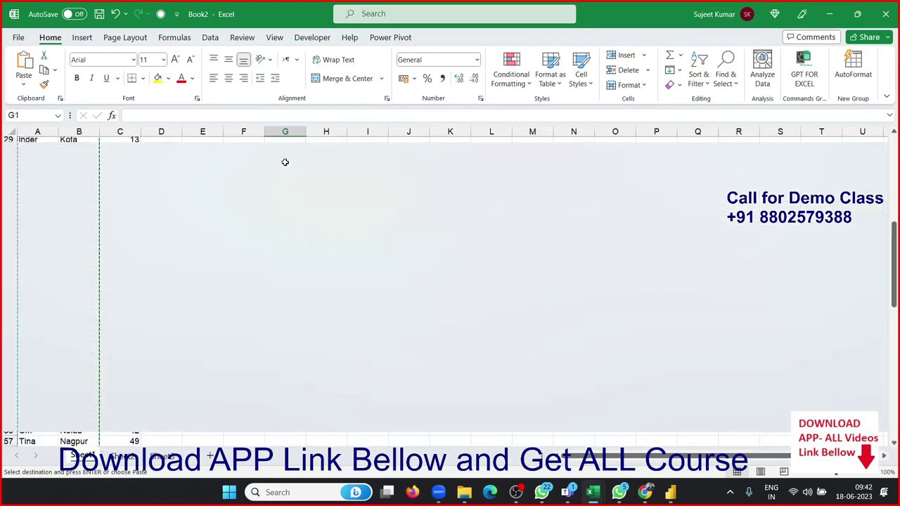
{"action": "key", "text": "Right"}
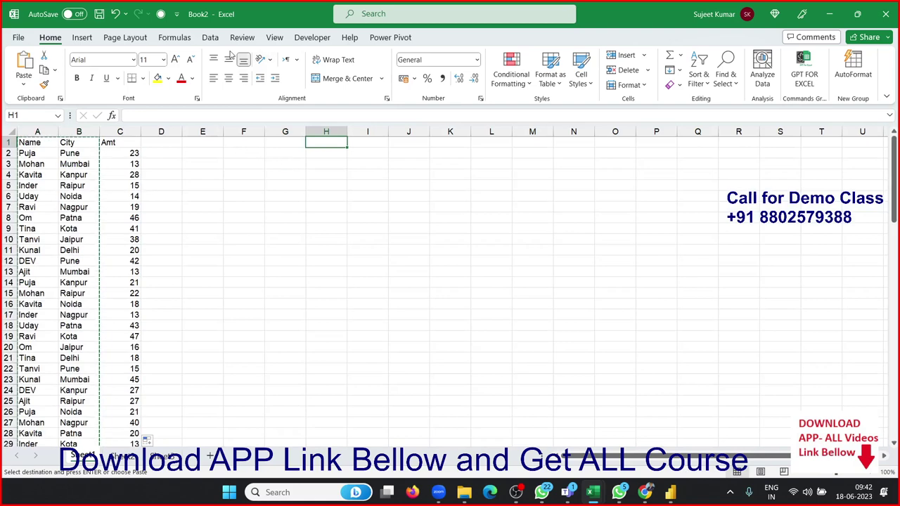
{"action": "key", "text": "ctrl+v"}
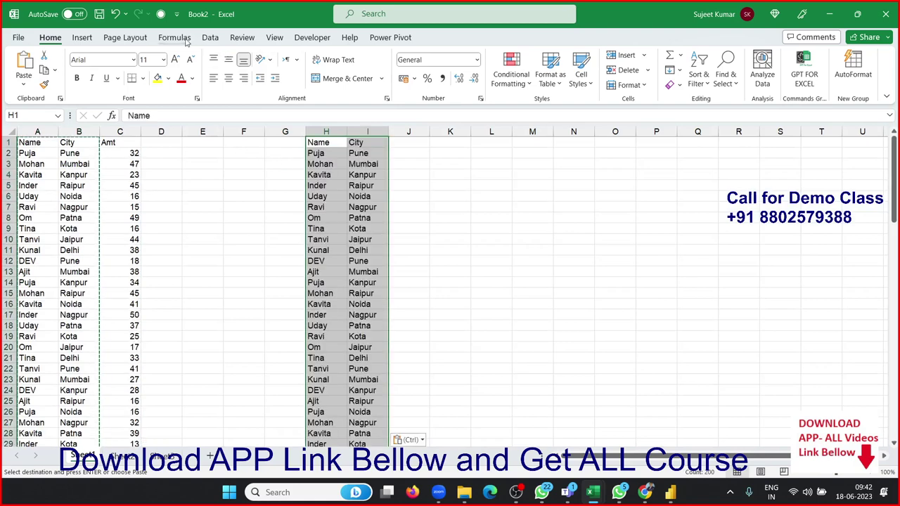
Remove duplicate rows from H:I and copy the unique Name and City list
{"action": "left_click", "coordinate": [211, 38]}
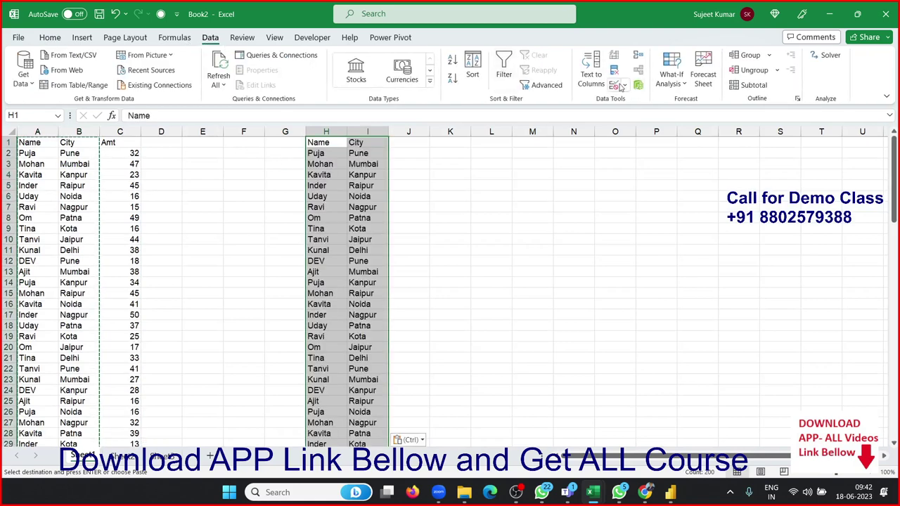
{"action": "left_click", "coordinate": [613, 75]}
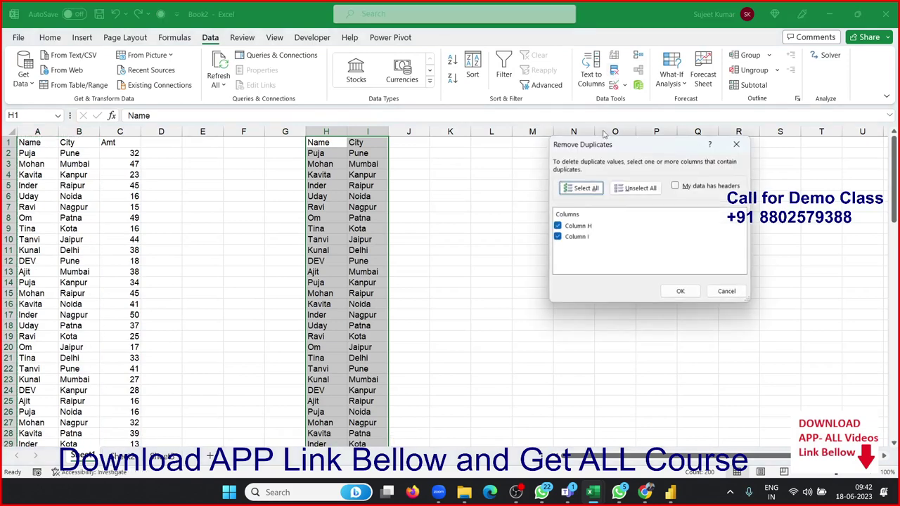
{"action": "left_click", "coordinate": [681, 291]}
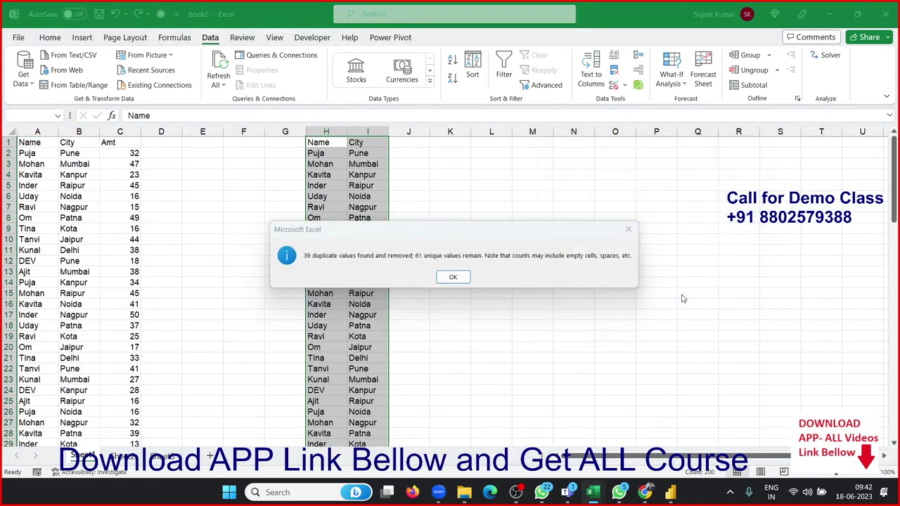
{"action": "key", "text": "Return"}
{"action": "key", "text": "Down"}
{"action": "key", "text": "Up"}
{"action": "key", "text": "shift+Right"}
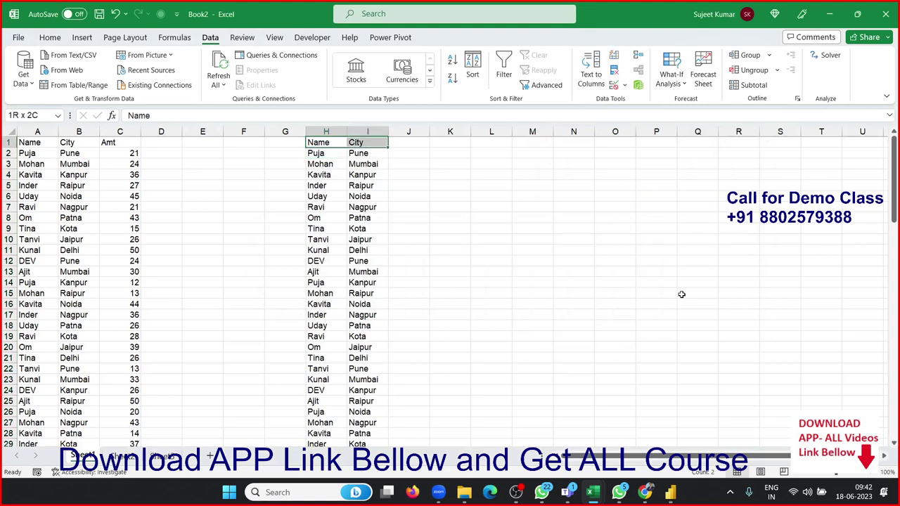
{"action": "key", "text": "ctrl+shift+Down"}
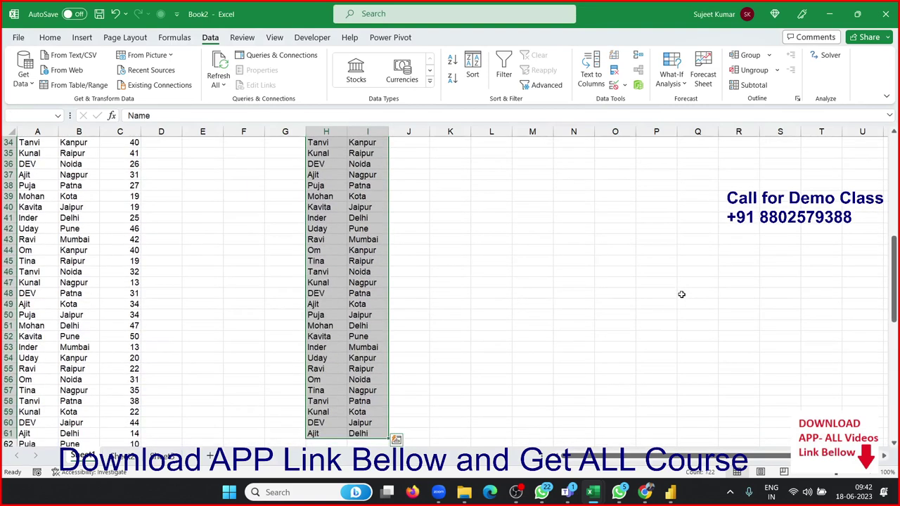
{"action": "key", "text": "ctrl+c"}
{"action": "key", "text": "alt+Tab"}
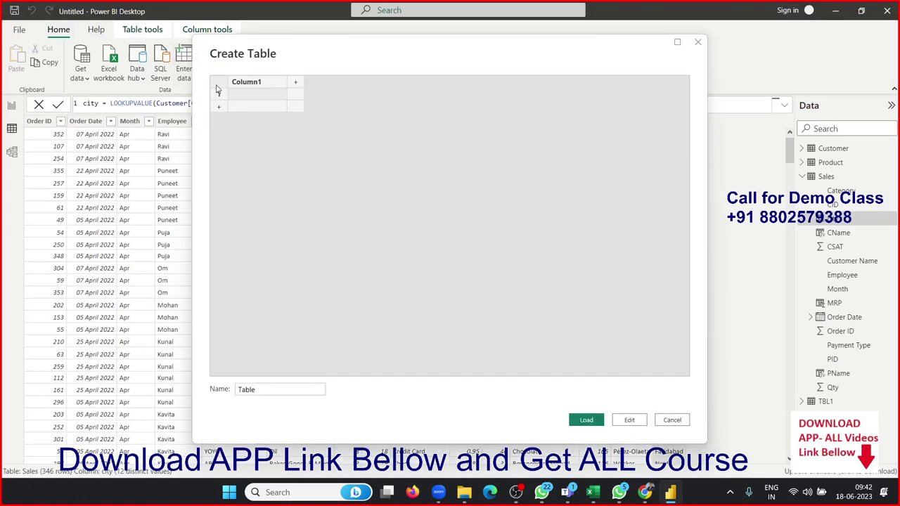
Paste the unique Name and City list into a new table named TBL2 and load it
{"action": "key", "text": "ctrl+v"}
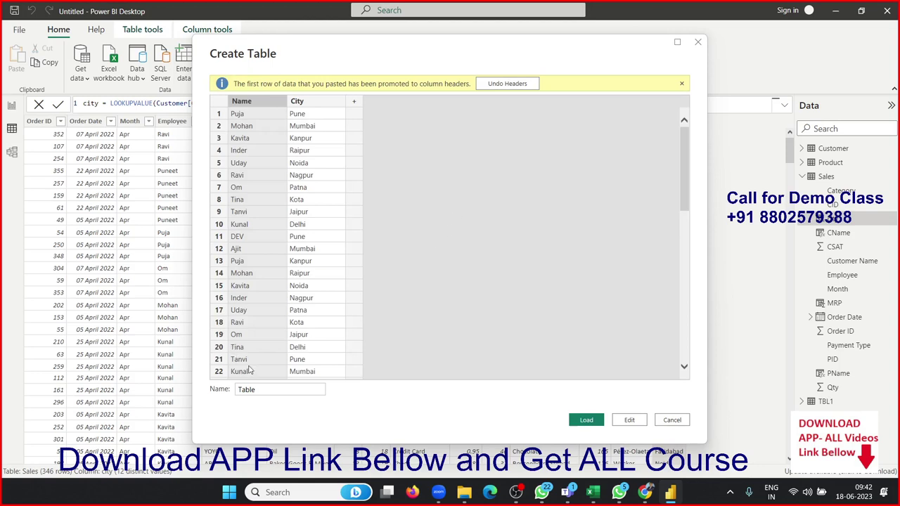
{"action": "left_click", "coordinate": [259, 389]}
{"action": "double_click", "coordinate": [260, 389]}
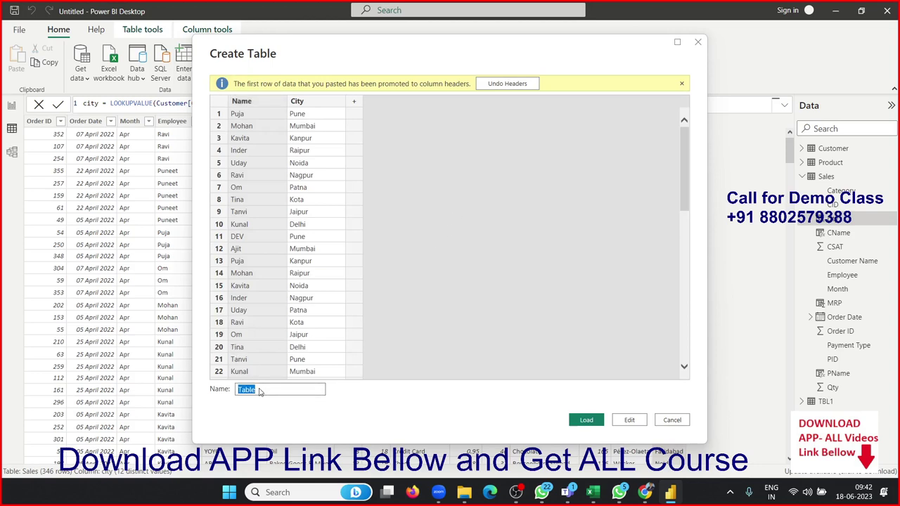
{"action": "type", "text": "TB"}
{"action": "type", "text": "2"}
{"action": "left_click", "coordinate": [586, 420]}
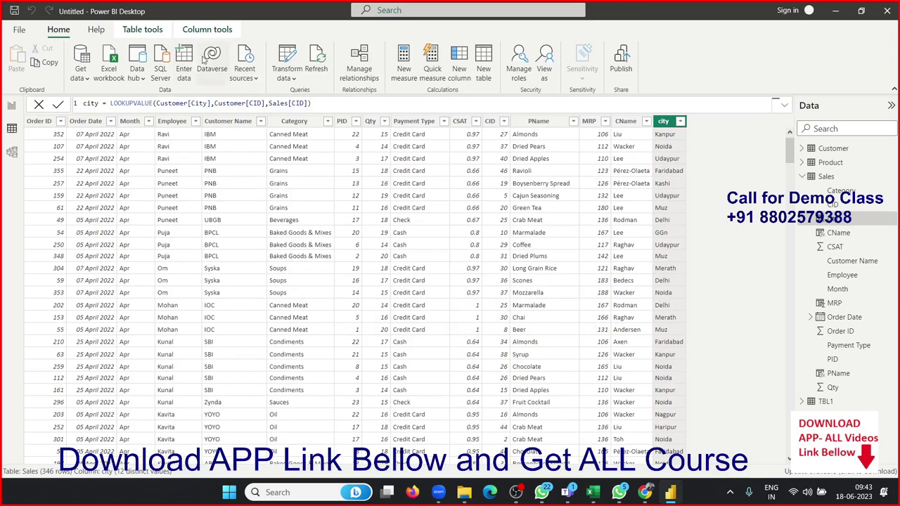
Collapse the Sales fields and inspect TBL1's City and Amt columns
{"action": "left_click", "coordinate": [803, 177]}
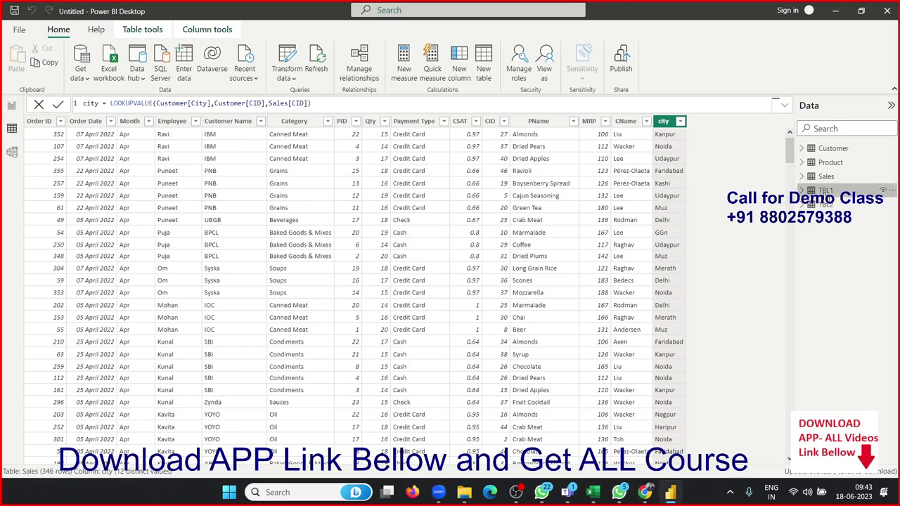
{"action": "left_click", "coordinate": [824, 190]}
{"action": "left_click", "coordinate": [63, 145]}
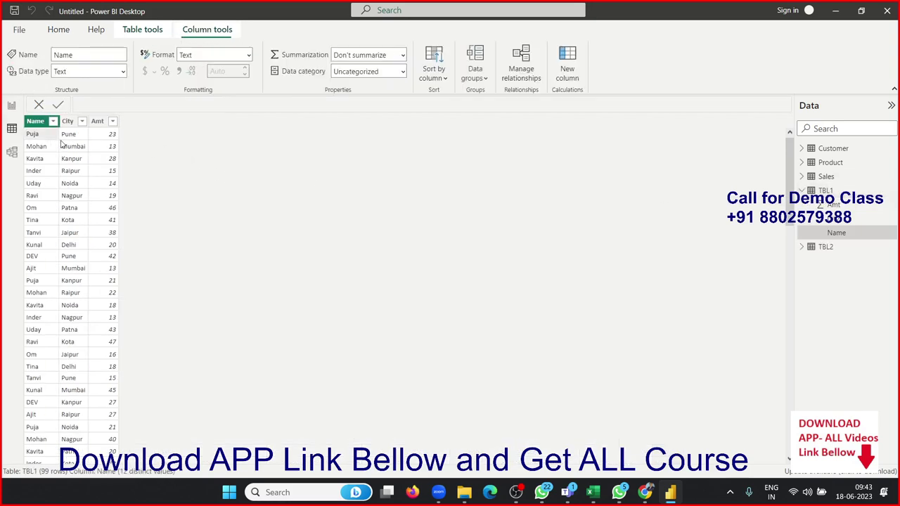
{"action": "left_click", "coordinate": [107, 143]}
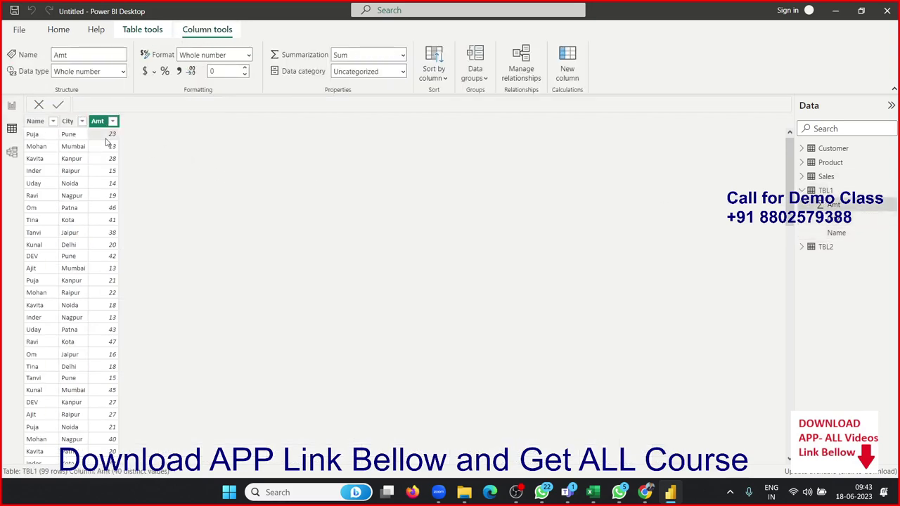
Show TBL2's Name and City columns and add a new calculated column to TBL2
{"action": "left_click", "coordinate": [828, 248]}
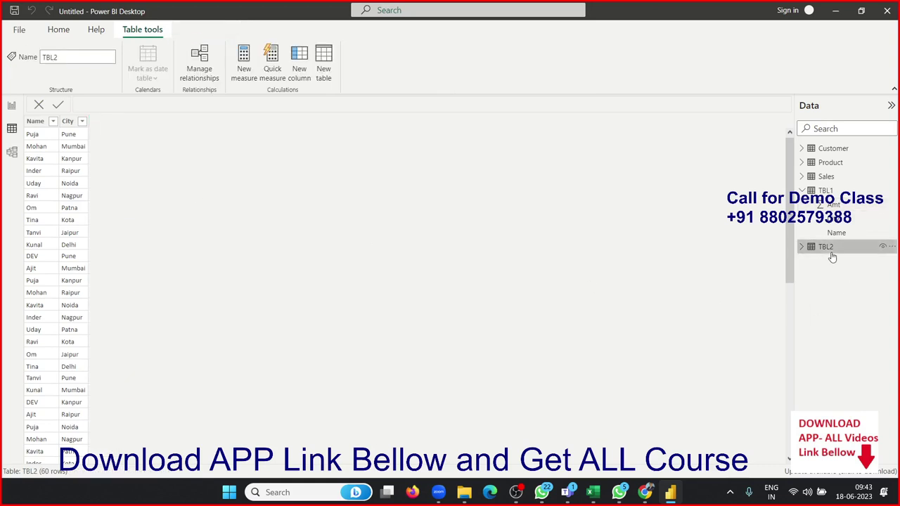
{"action": "left_click", "coordinate": [69, 143]}
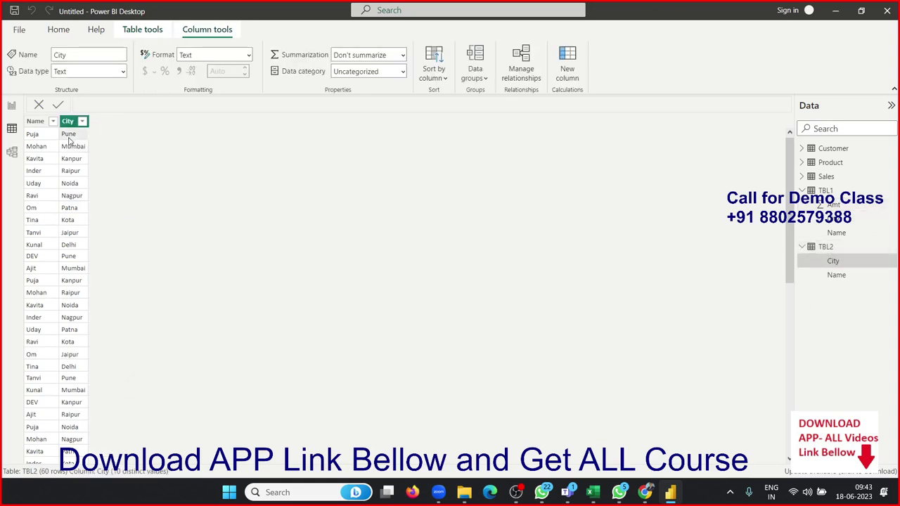
{"action": "left_click", "coordinate": [49, 137]}
{"action": "left_click", "coordinate": [67, 138]}
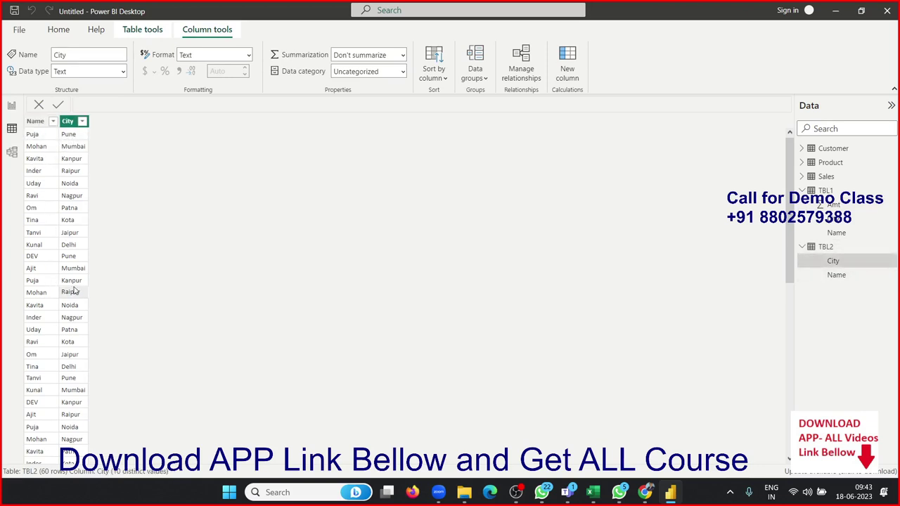
{"action": "left_click", "coordinate": [40, 135]}
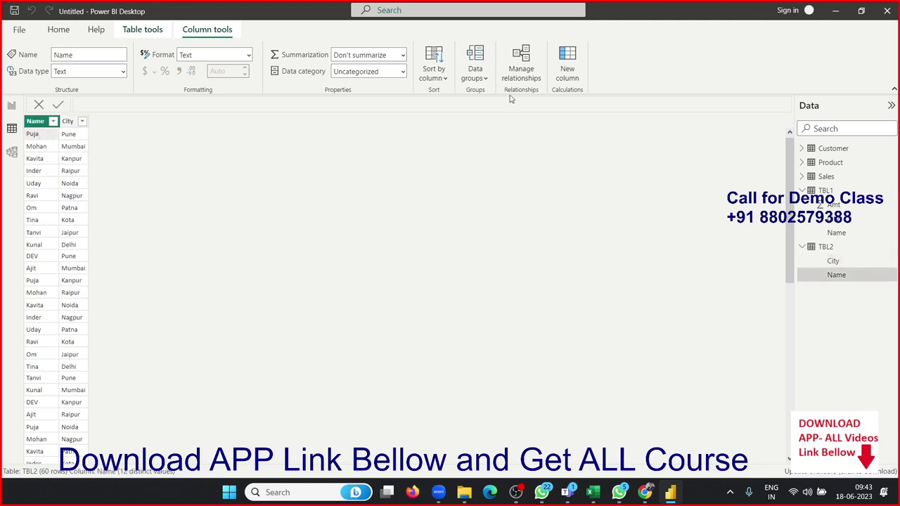
{"action": "left_click", "coordinate": [567, 73]}
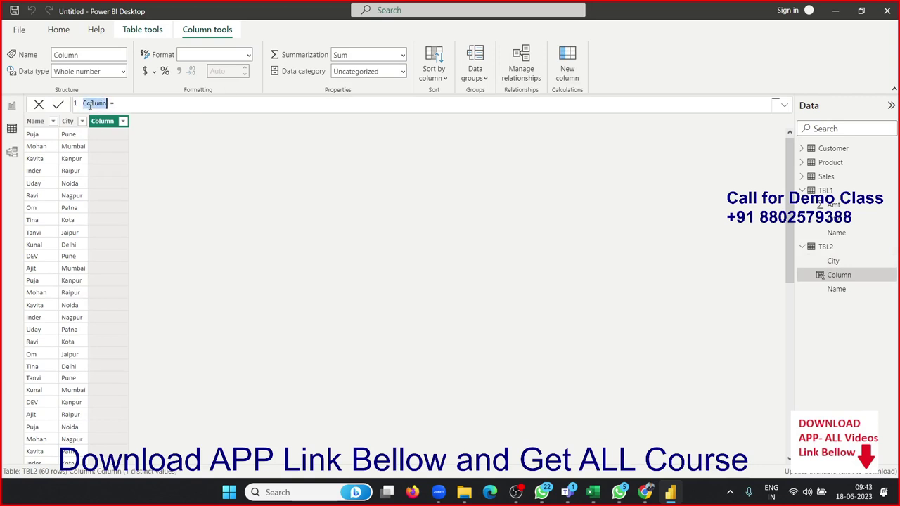
Define the new column as Amt = LOOKUPVALUE(TBL1[Amt],TBL1[Name],TBL2[Name]) and commit it
{"action": "type", "text": "Amt"}
{"action": "type", "text": "loo"}
{"action": "key", "text": "Tab"}
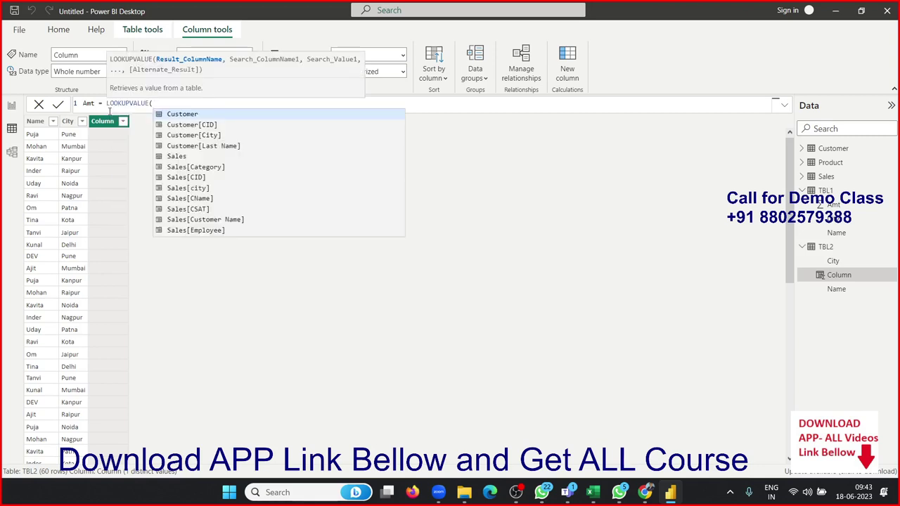
{"action": "type", "text": "am"}
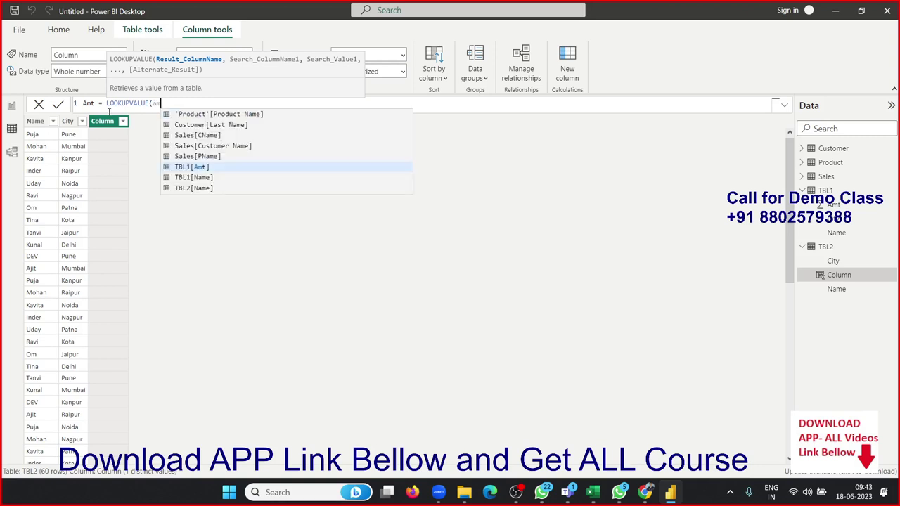
{"action": "key", "text": "Tab"}
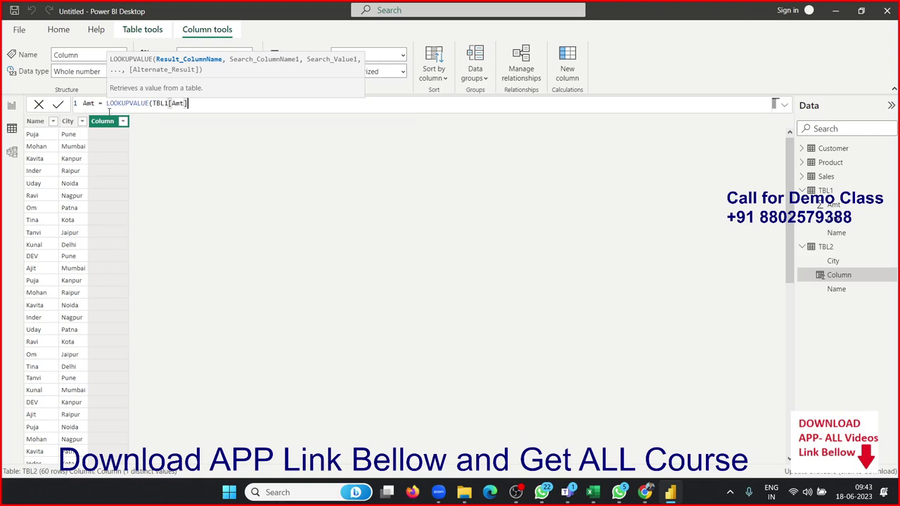
{"action": "type", "text": ","}
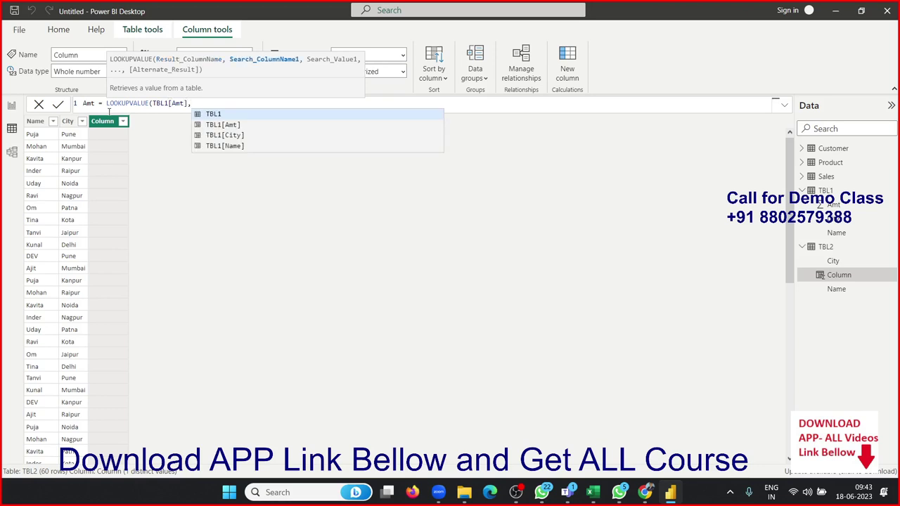
{"action": "key", "text": "Down"}
{"action": "key", "text": "Down"}
{"action": "key", "text": "Down"}
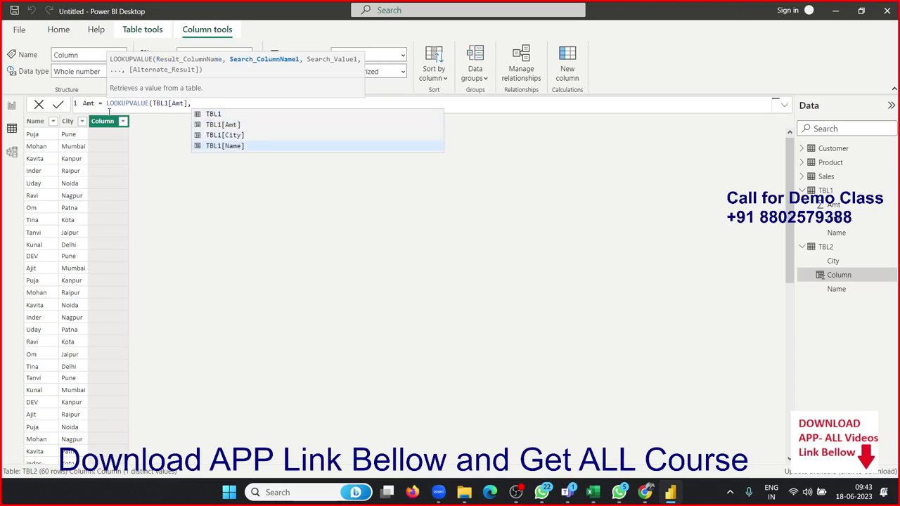
{"action": "key", "text": "Tab"}
{"action": "type", "text": ","}
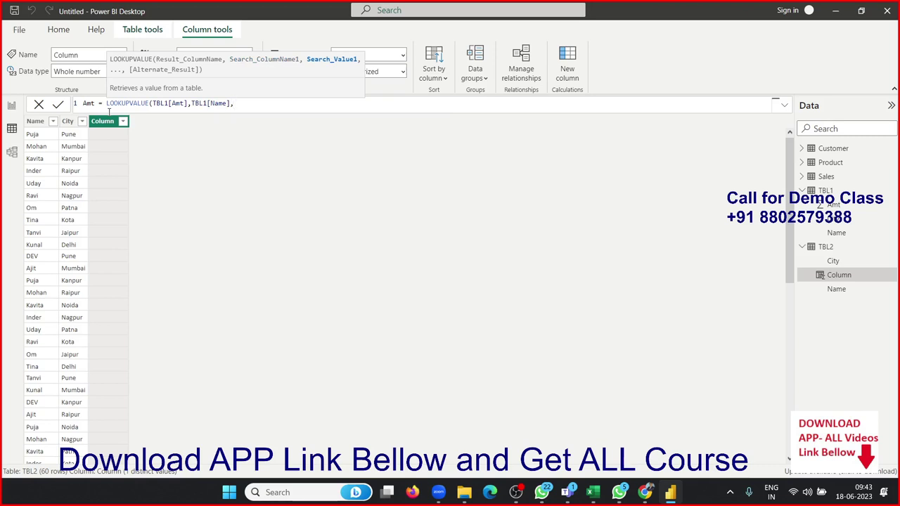
{"action": "type", "text": "na"}
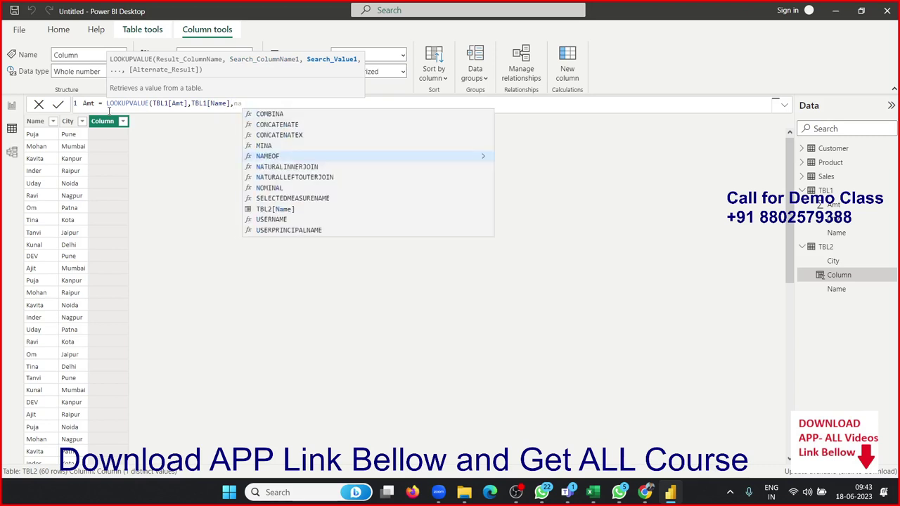
{"action": "type", "text": "me"}
{"action": "key", "text": "Down"}
{"action": "key", "text": "Down"}
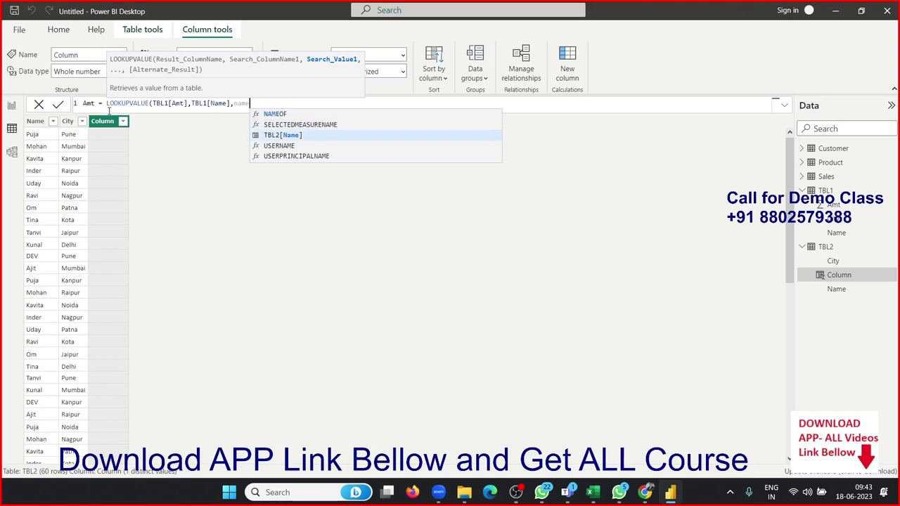
{"action": "key", "text": "Tab"}
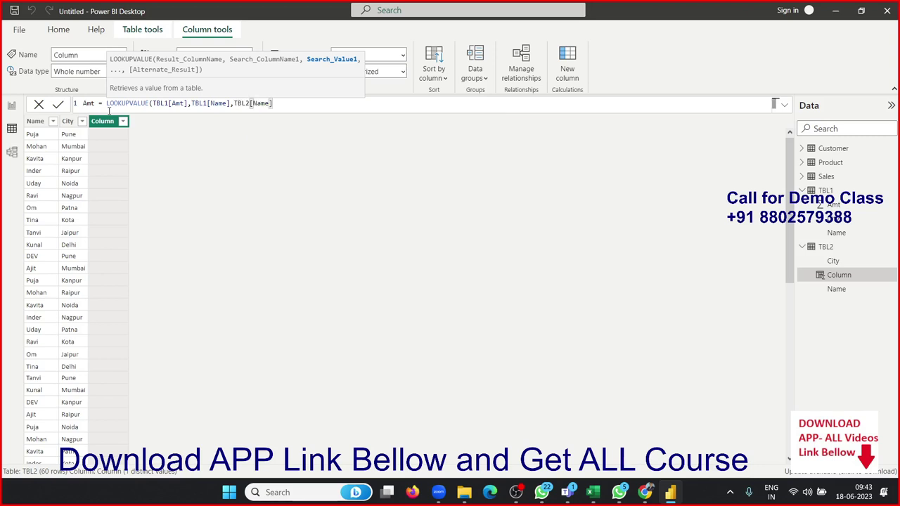
{"action": "type", "text": ")"}
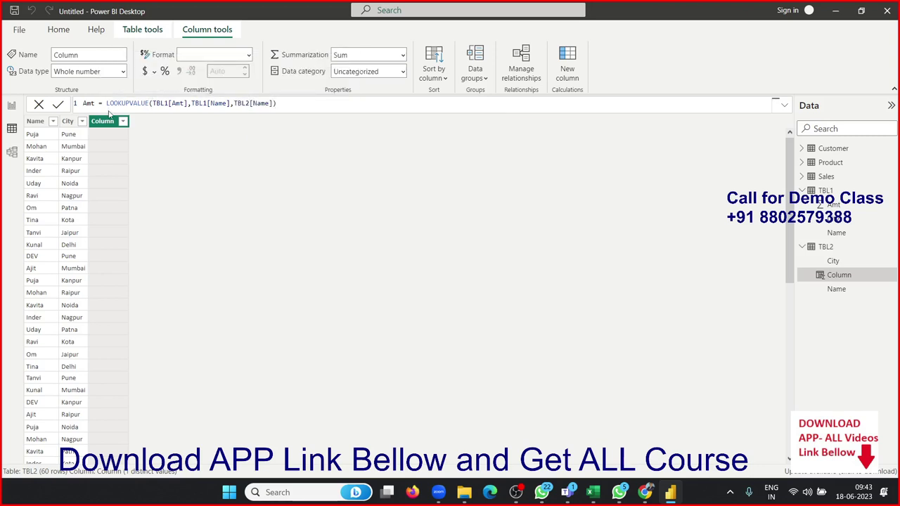
{"action": "key", "text": "Return"}
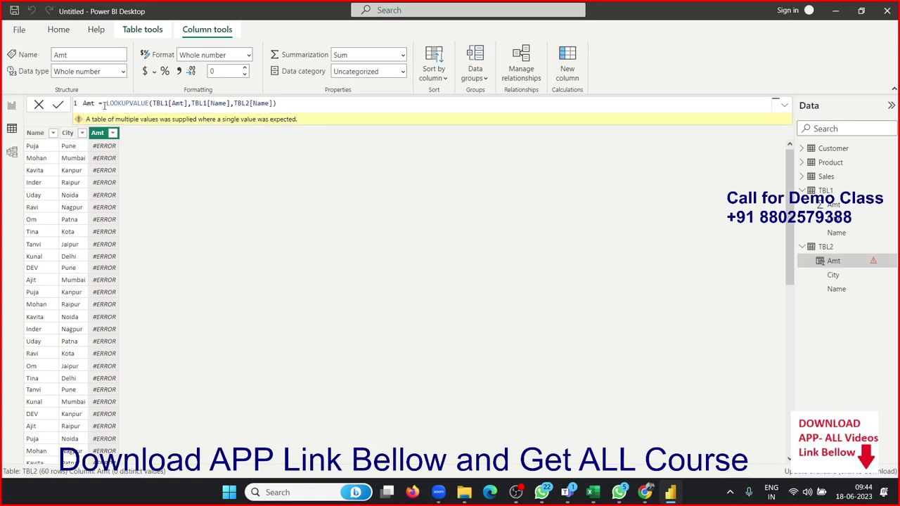
Extend the lookup's search column to TBL1[Name]&"-"&TBL1[City]
{"action": "left_click", "coordinate": [268, 104]}
{"action": "left_click_drag", "start_coordinate": [260, 105], "coordinate": [112, 101]}
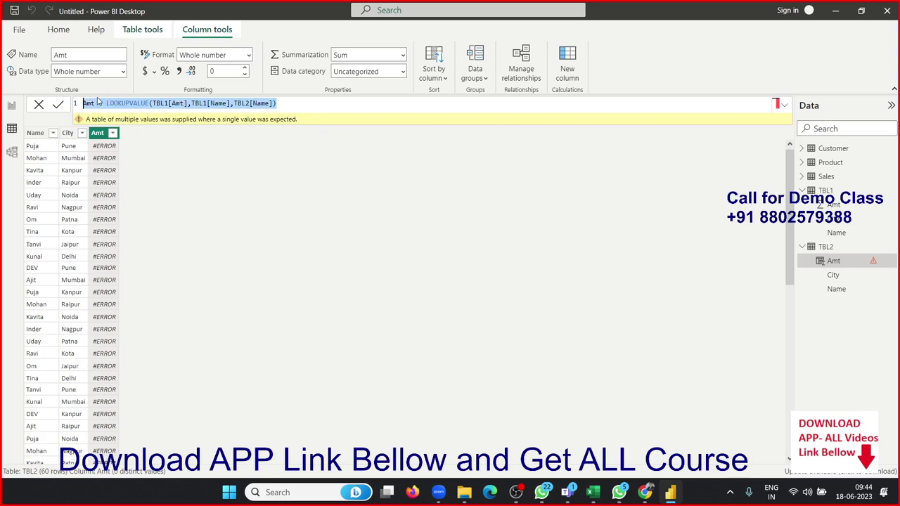
{"action": "left_click_drag", "start_coordinate": [111, 101], "coordinate": [106, 103]}
{"action": "left_click", "coordinate": [119, 103]}
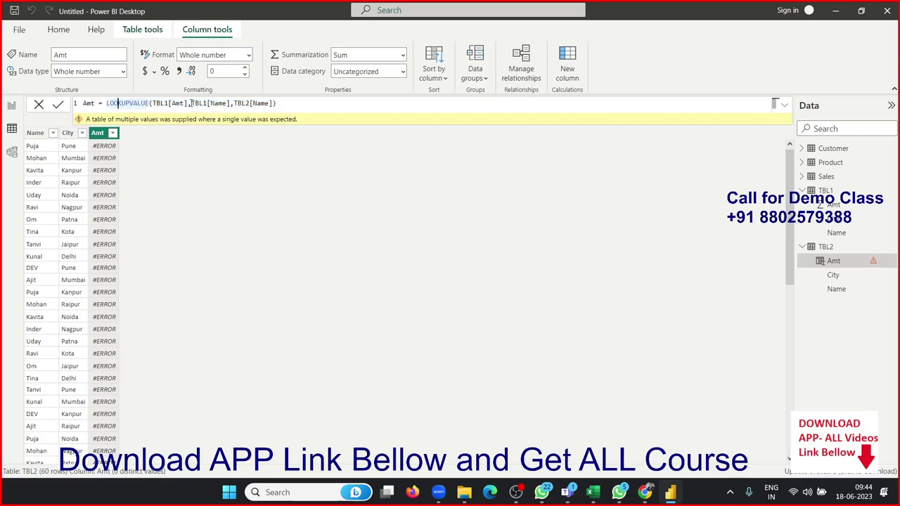
{"action": "left_click", "coordinate": [190, 103]}
{"action": "left_click", "coordinate": [230, 102]}
{"action": "type", "text": "&\"-\""}
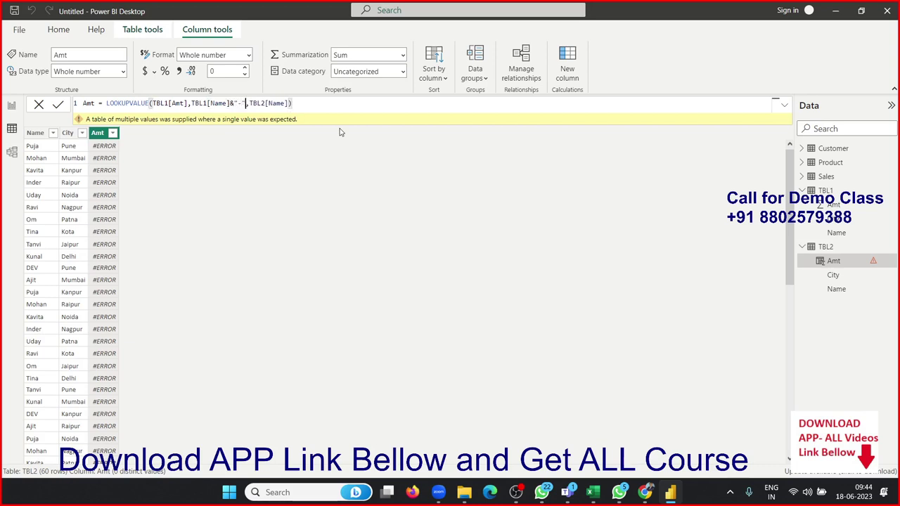
{"action": "type", "text": "&"}
{"action": "type", "text": "city"}
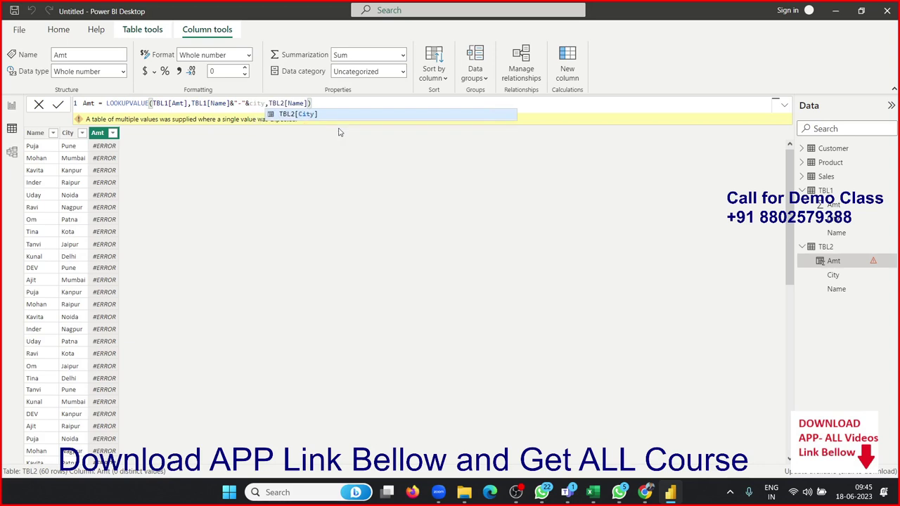
{"action": "key", "text": "Tab"}
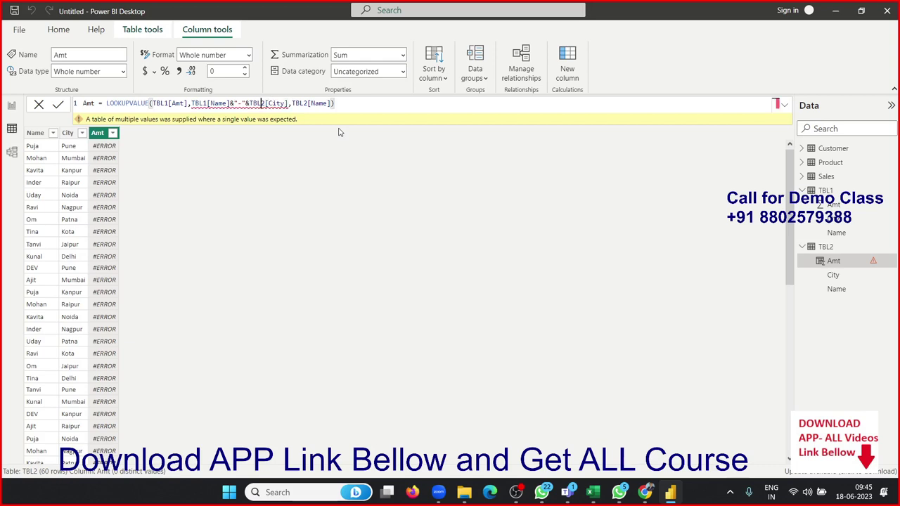
{"action": "key", "text": "BackSpace"}
{"action": "type", "text": "1"}
Join &"-"&TBL2[Name] onto the search value and commit the edited formula
{"action": "key", "text": "Right"}
{"action": "key", "text": "Right"}
{"action": "key", "text": "Right"}
{"action": "key", "text": "Right"}
{"action": "key", "text": "Right"}
{"action": "key", "text": "Right"}
{"action": "key", "text": "Right"}
{"action": "key", "text": "Right"}
{"action": "key", "text": "Right"}
{"action": "key", "text": "Right"}
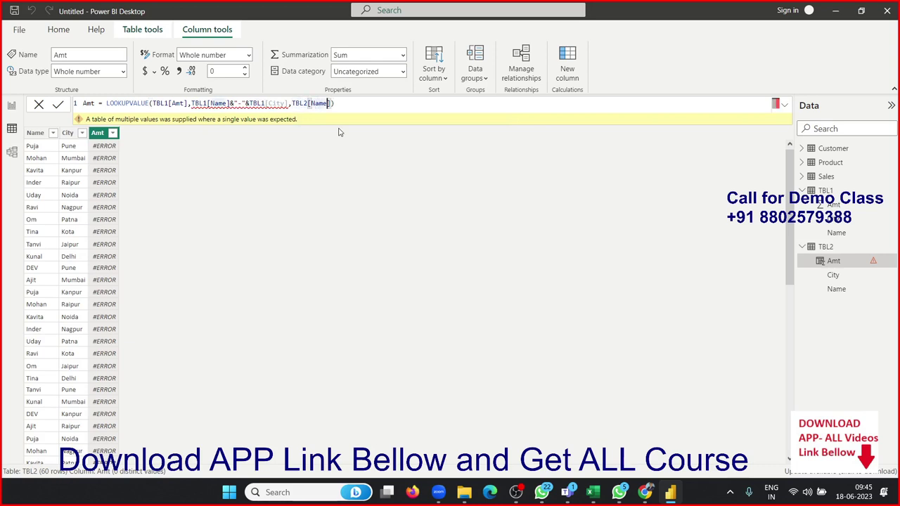
{"action": "key", "text": "Right"}
{"action": "key", "text": "Right"}
{"action": "type", "text": "&"}
{"action": "type", "text": "\""}
{"action": "type", "text": "-\"&"}
{"action": "type", "text": "bl"}
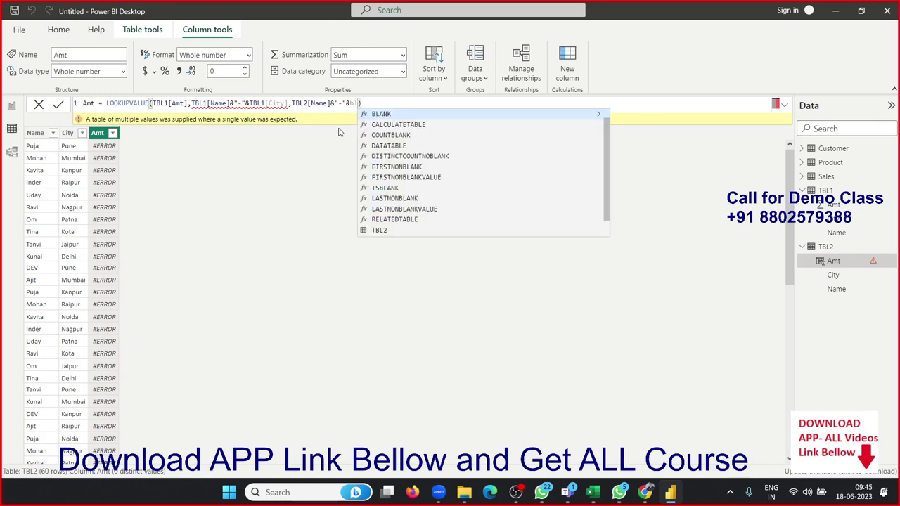
{"action": "key", "text": "Down"}
{"action": "key", "text": "Down"}
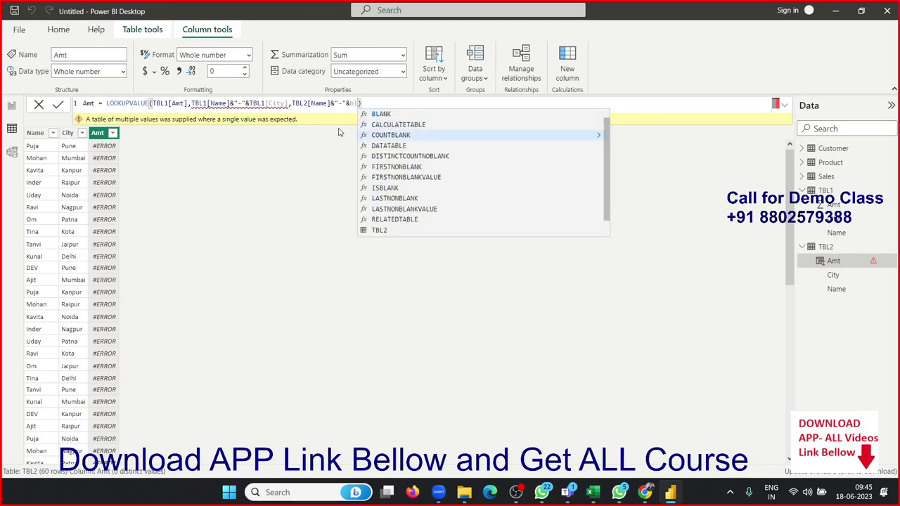
{"action": "key", "text": "BackSpace"}
{"action": "key", "text": "BackSpace"}
{"action": "type", "text": "na"}
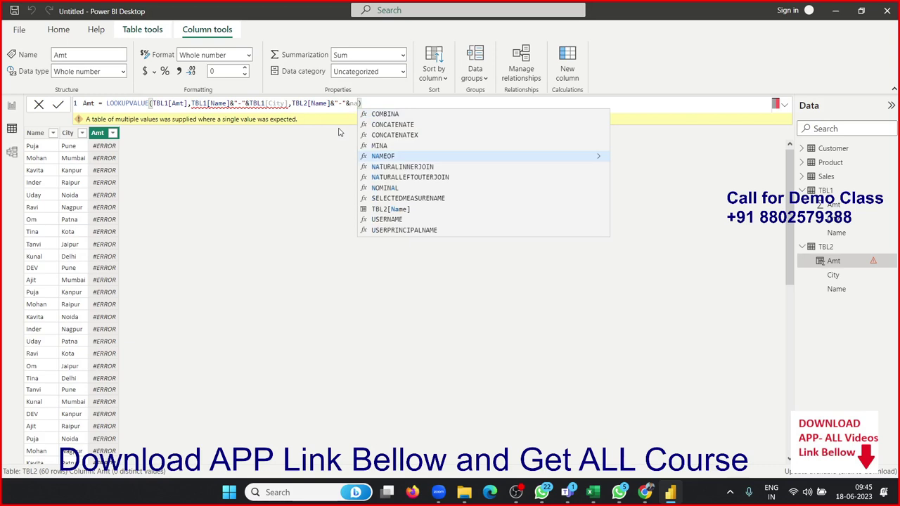
{"action": "key", "text": "Down"}
{"action": "key", "text": "Down"}
{"action": "key", "text": "Down"}
{"action": "key", "text": "Down"}
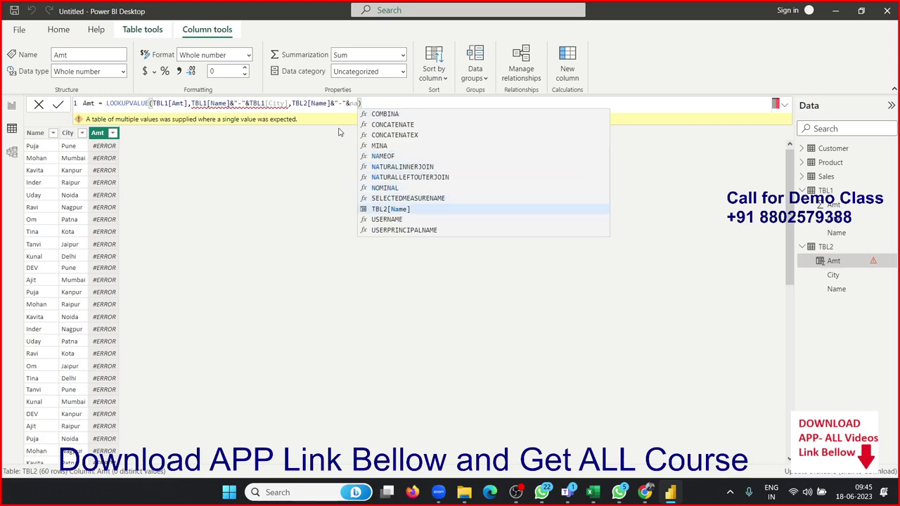
{"action": "key", "text": "Tab"}
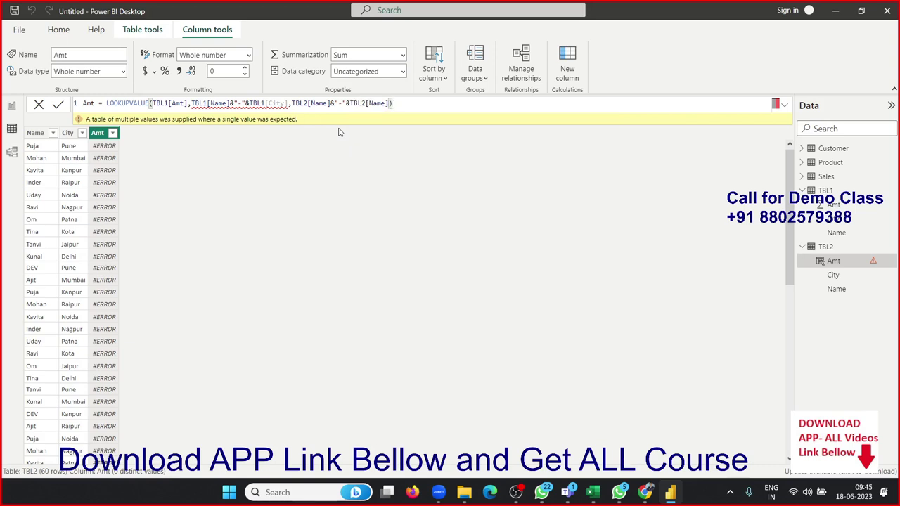
{"action": "key", "text": "Return"}
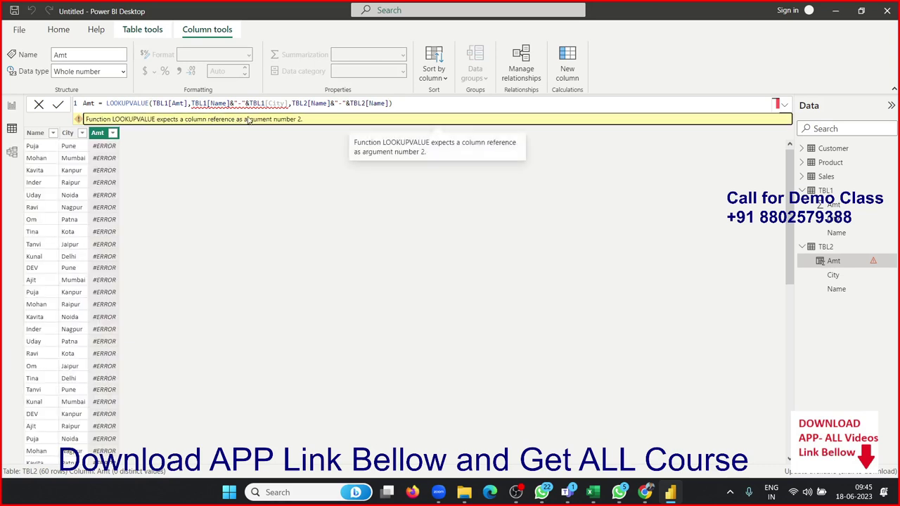
Replace the City and trailing Name references with TBL2[City] in the search column and search value
{"action": "mouse_move", "coordinate": [267, 104]}
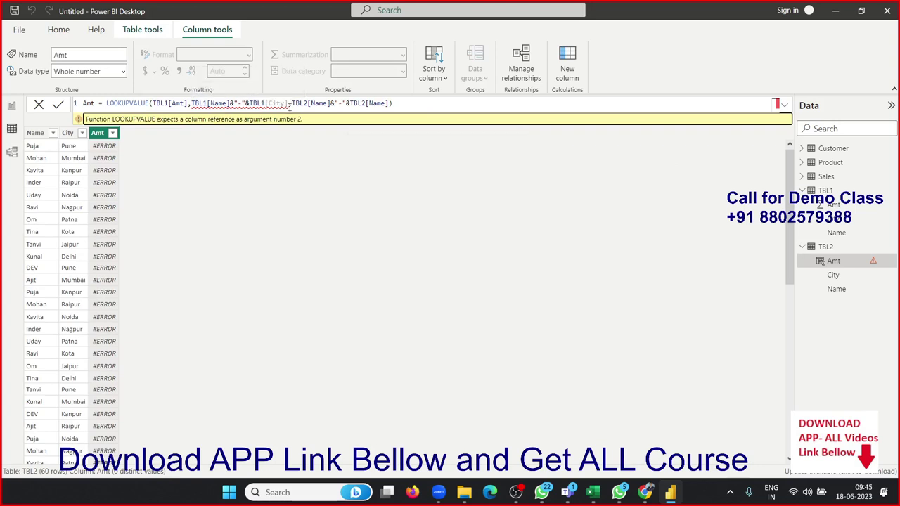
{"action": "key", "text": "BackSpace"}
{"action": "key", "text": "BackSpace"}
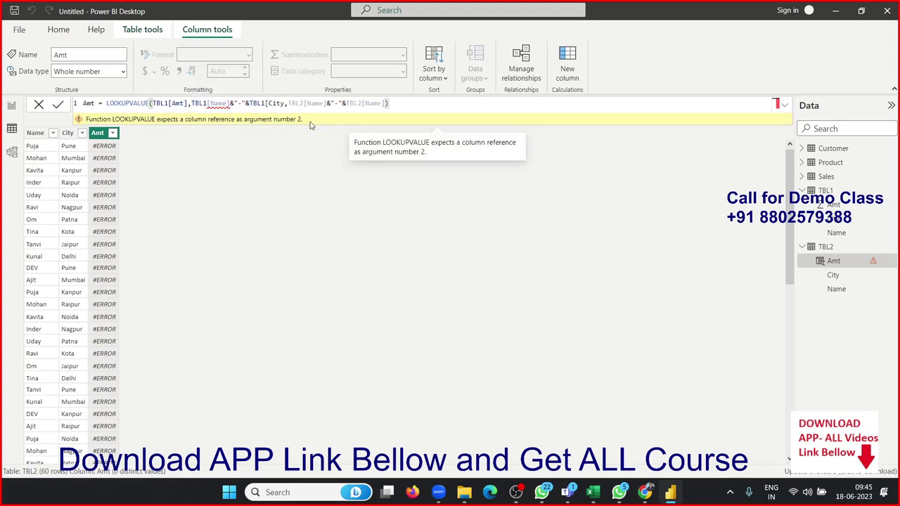
{"action": "key", "text": "BackSpace"}
{"action": "key", "text": "BackSpace"}
{"action": "key", "text": "BackSpace"}
{"action": "key", "text": "BackSpace"}
{"action": "key", "text": "BackSpace"}
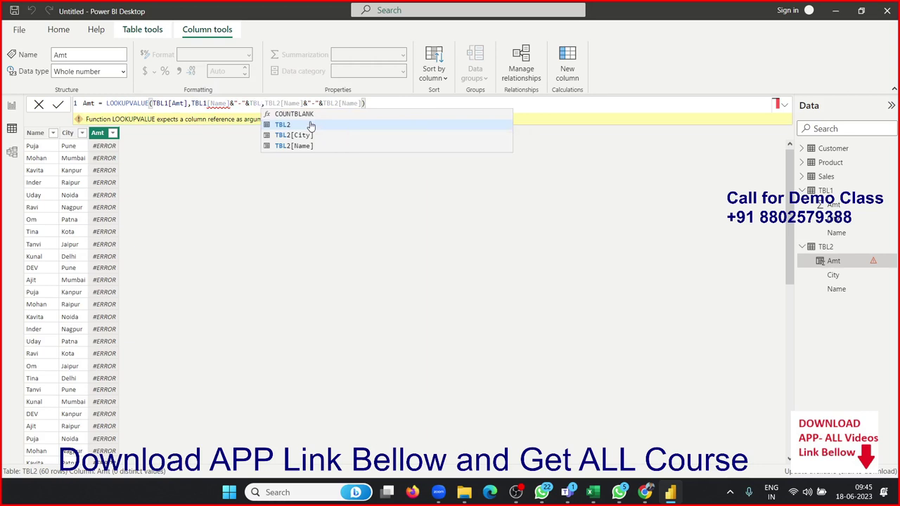
{"action": "key", "text": "Down"}
{"action": "key", "text": "Down"}
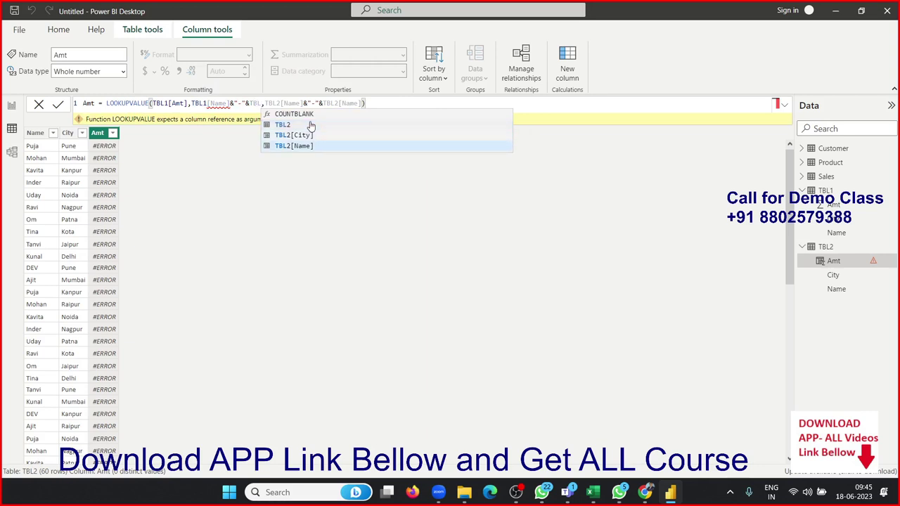
{"action": "key", "text": "Up"}
{"action": "key", "text": "Tab"}
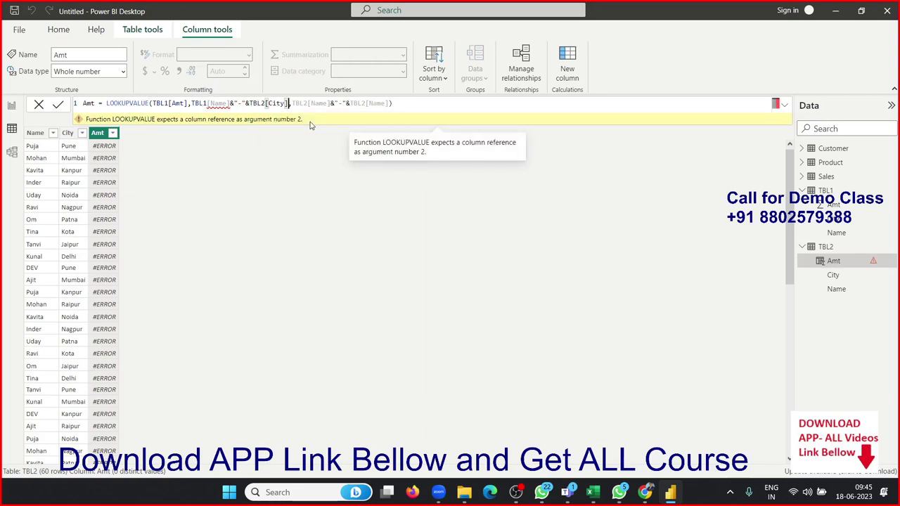
{"action": "left_click", "coordinate": [386, 105]}
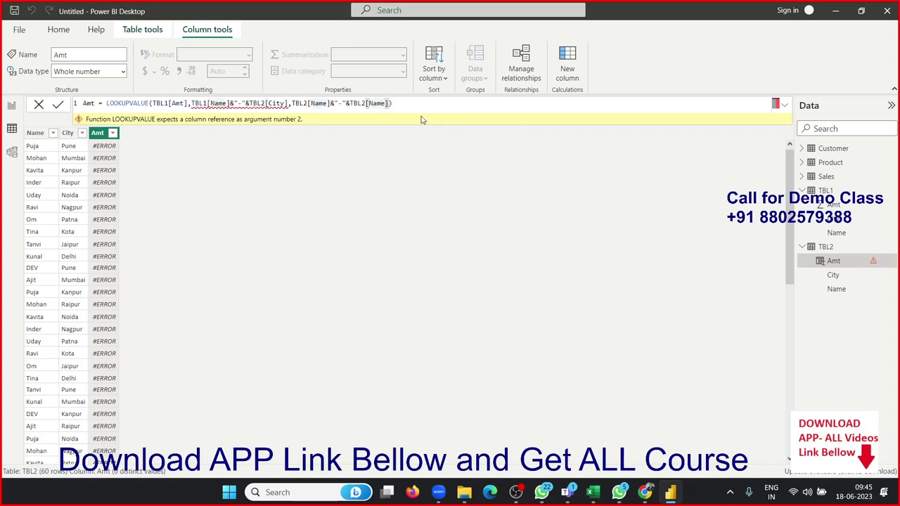
{"action": "key", "text": "BackSpace"}
{"action": "key", "text": "BackSpace"}
{"action": "key", "text": "BackSpace"}
{"action": "key", "text": "BackSpace"}
{"action": "key", "text": "BackSpace"}
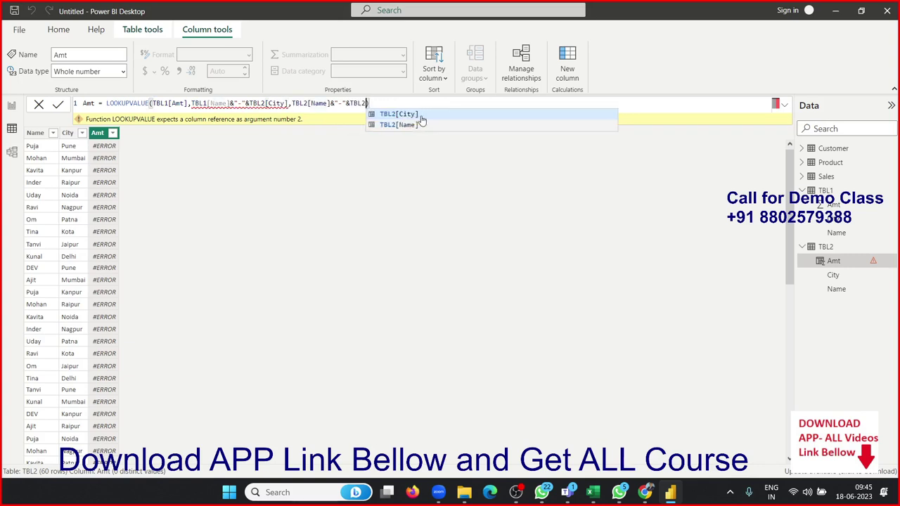
{"action": "key", "text": "BackSpace"}
{"action": "key", "text": "BackSpace"}
{"action": "key", "text": "Down"}
{"action": "key", "text": "Tab"}
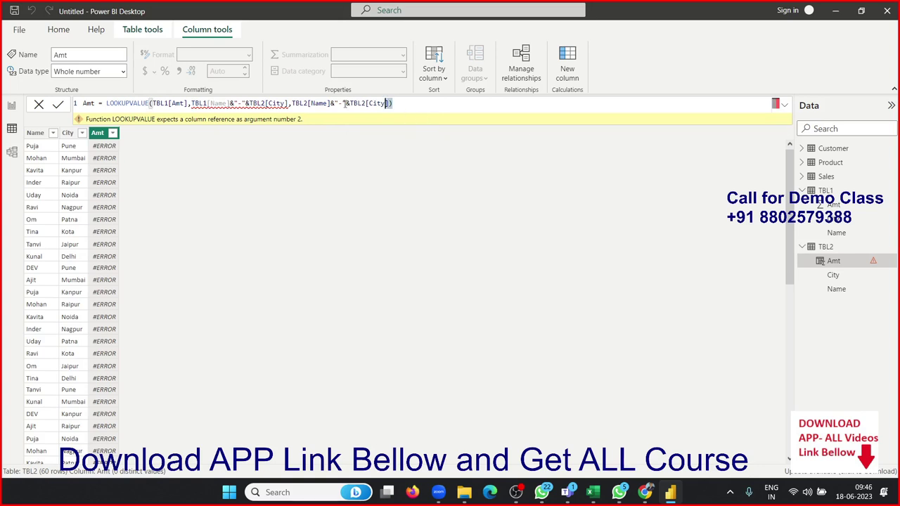
Delete the entire formula, leaving only "Amt =", and commit
{"action": "left_click_drag", "start_coordinate": [391, 103], "coordinate": [3, 97]}
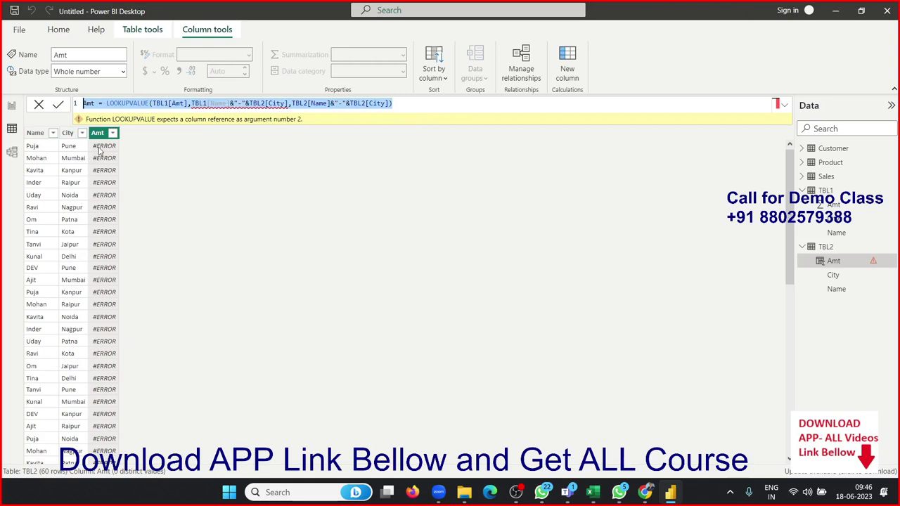
{"action": "key", "text": "Delete"}
{"action": "key", "text": "Return"}
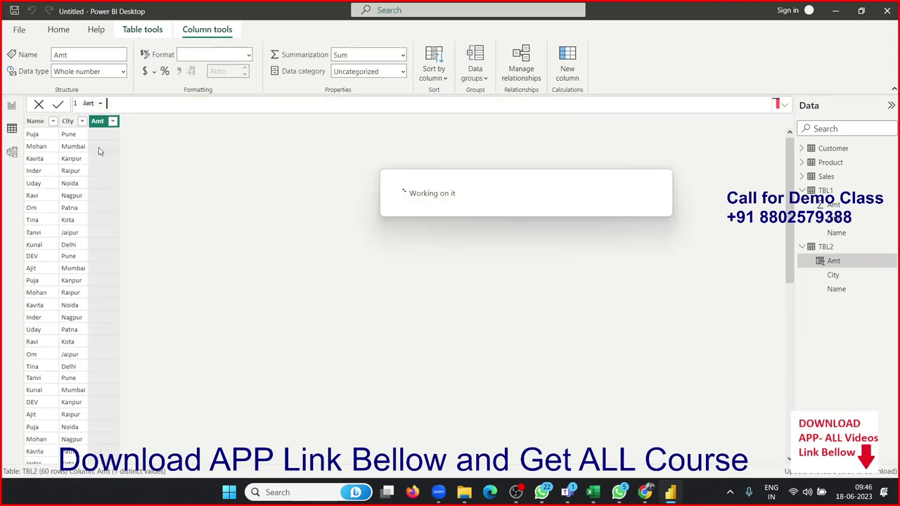
Try renaming TBL2's Amt column to ID, then cancel to keep Amt
{"action": "left_click", "coordinate": [74, 158]}
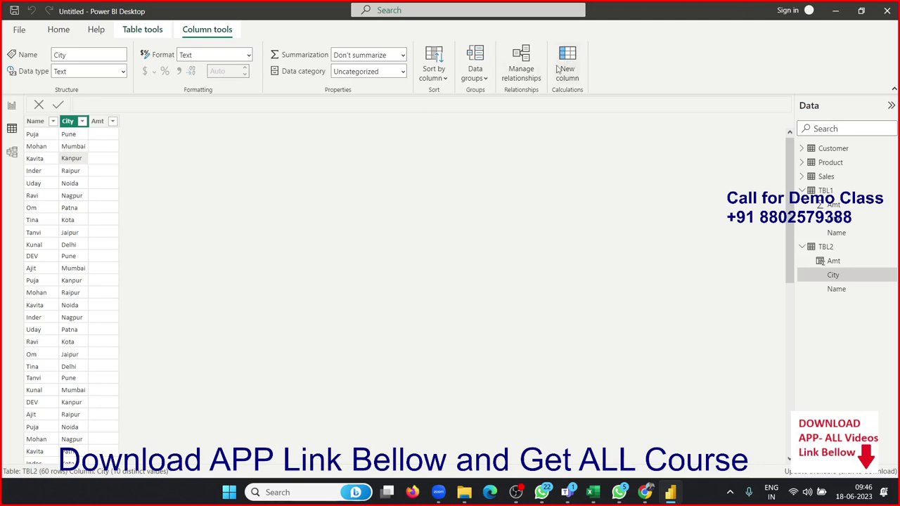
{"action": "left_click", "coordinate": [105, 121]}
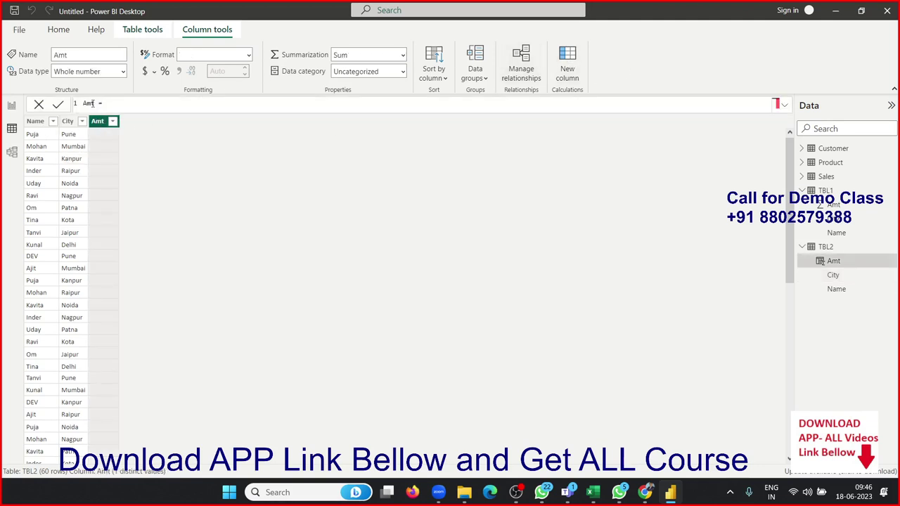
{"action": "double_click", "coordinate": [89, 104]}
{"action": "type", "text": "I"}
{"action": "type", "text": "D"}
{"action": "left_click", "coordinate": [120, 102]}
{"action": "key", "text": "Escape"}
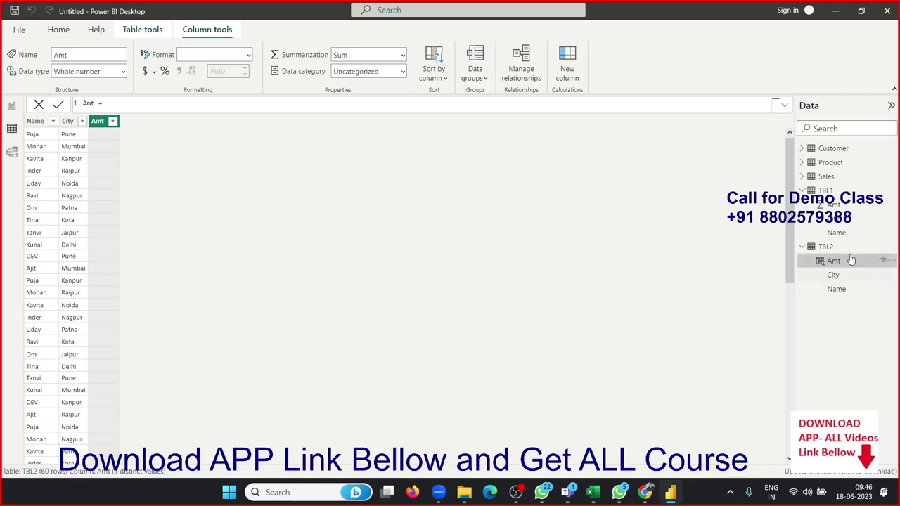
Discard an accidental new table and a stray ID column started in the Customer table
{"action": "left_click", "coordinate": [841, 191]}
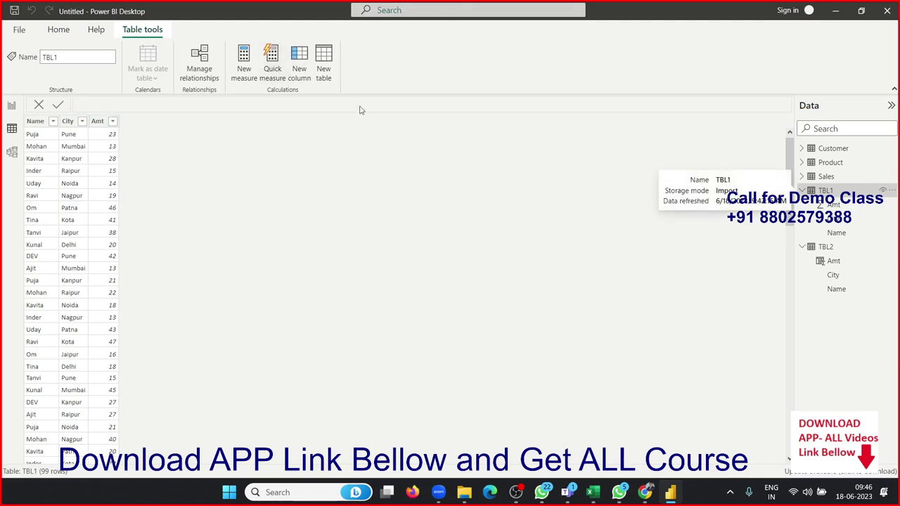
{"action": "left_click", "coordinate": [325, 70]}
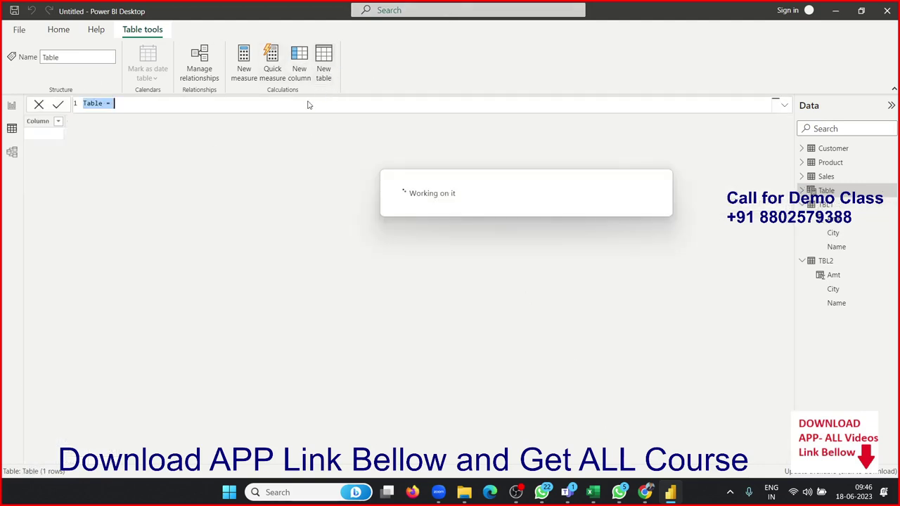
{"action": "key", "text": "Escape"}
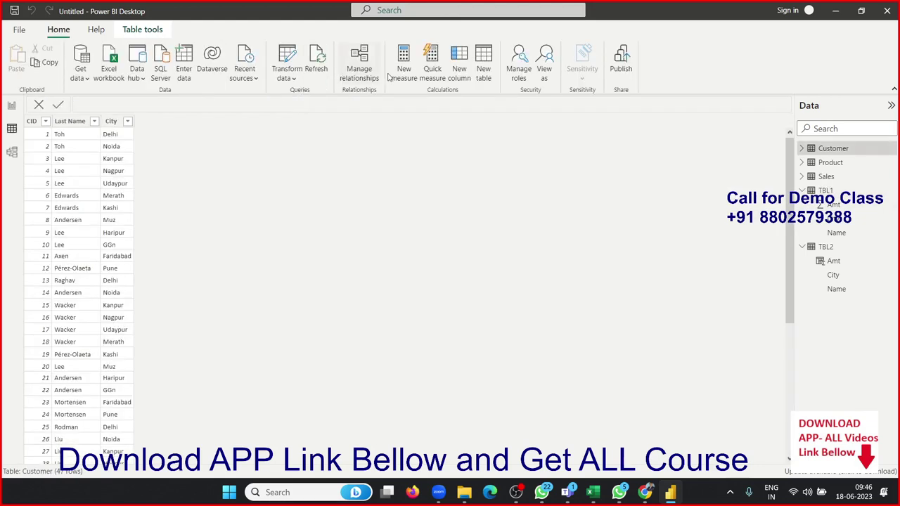
{"action": "left_click", "coordinate": [459, 70]}
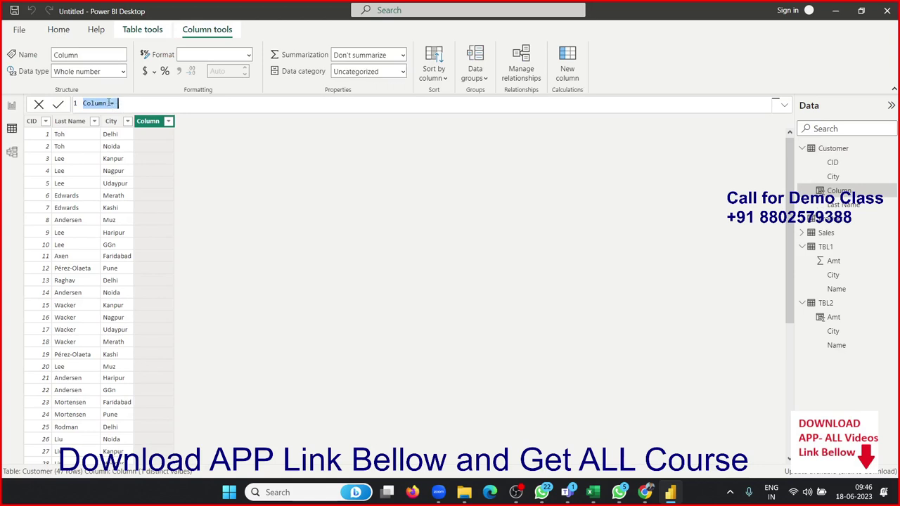
{"action": "type", "text": "ID"}
{"action": "key", "text": "Escape"}
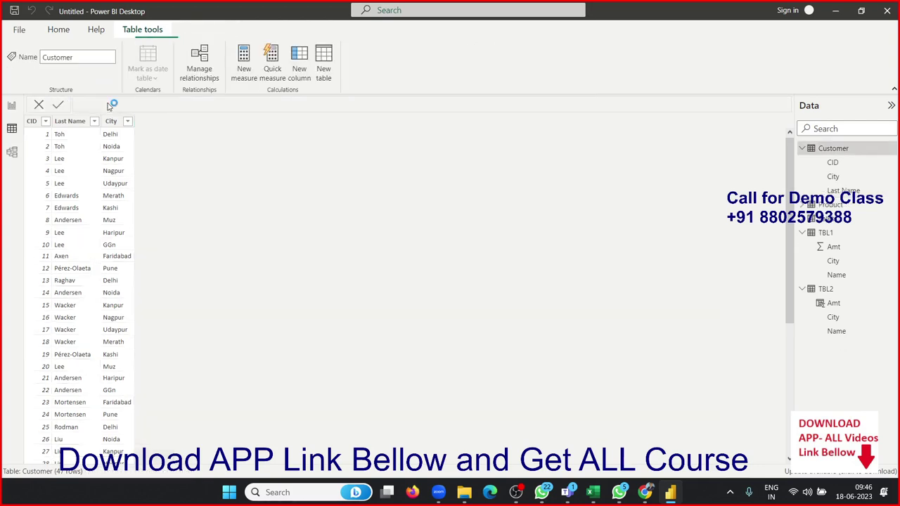
Collapse the Customer fields, select TBL1, and create a new calculated column there
{"action": "left_click", "coordinate": [802, 148]}
{"action": "left_click", "coordinate": [823, 191]}
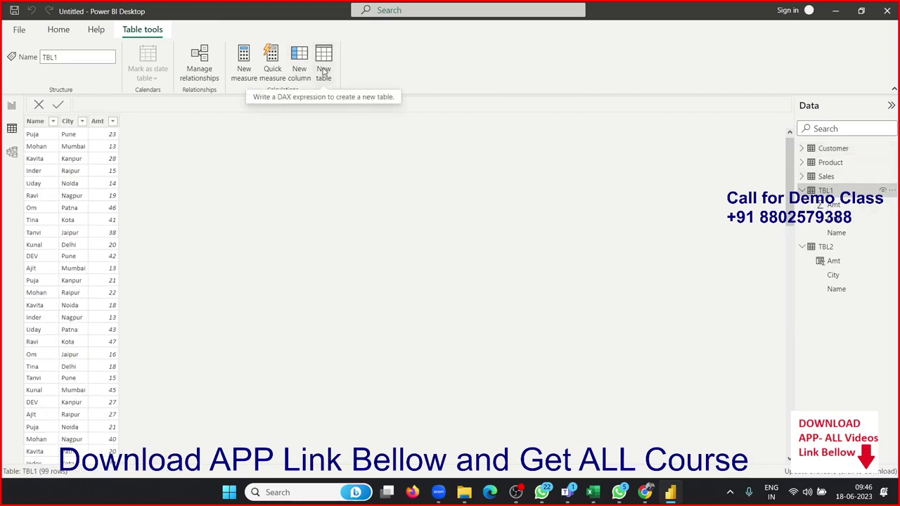
{"action": "left_click", "coordinate": [300, 69]}
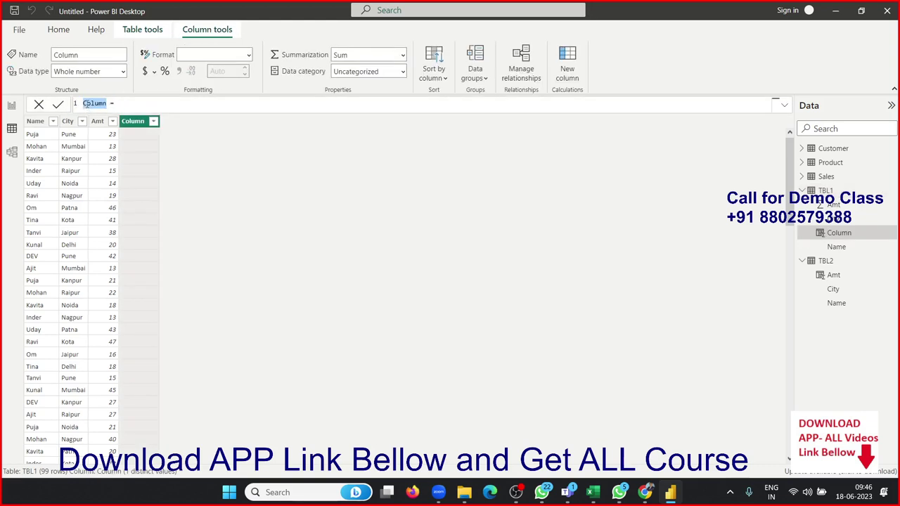
Define TBL1's ID column as TBL1[Name]&"-"&TBL1[City] (e.g. Puja-Pune), then switch to TBL2
{"action": "type", "text": "T ="}
{"action": "type", "text": "tabl"}
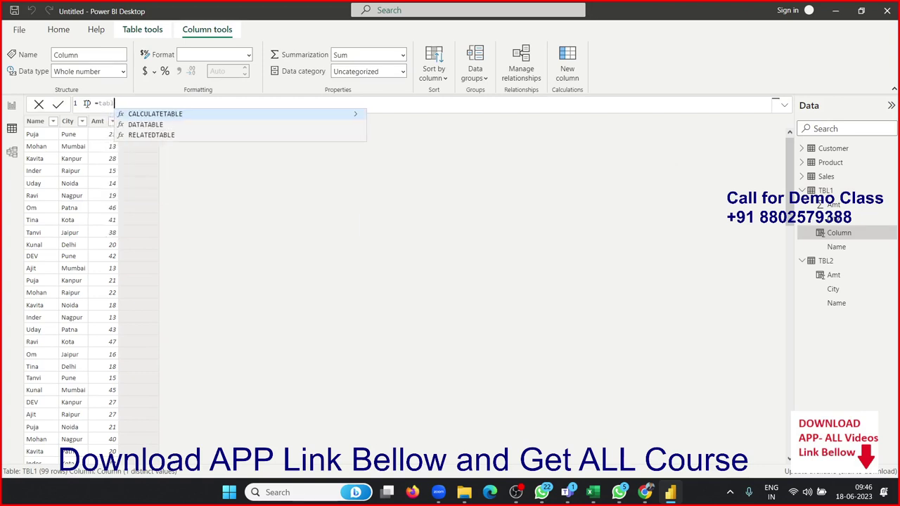
{"action": "key", "text": "BackSpace"}
{"action": "key", "text": "BackSpace"}
{"action": "key", "text": "BackSpace"}
{"action": "key", "text": "BackSpace"}
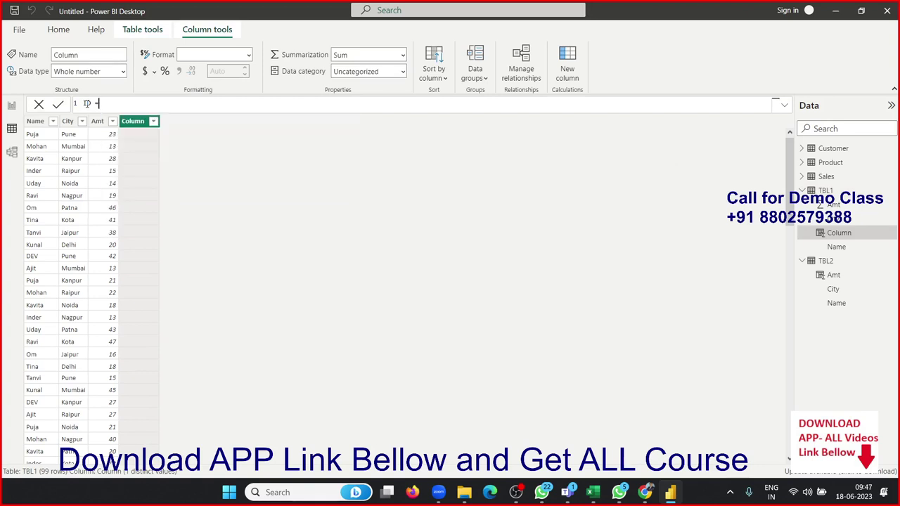
{"action": "type", "text": "n"}
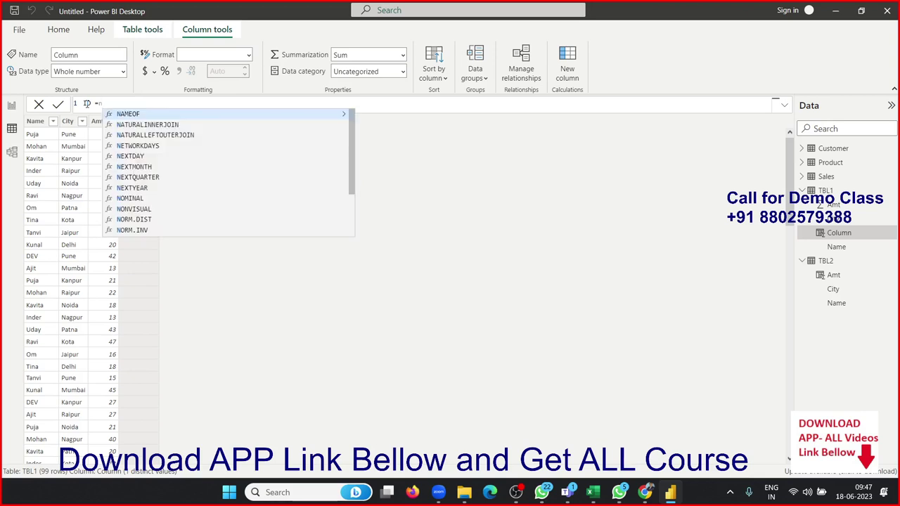
{"action": "type", "text": "ame"}
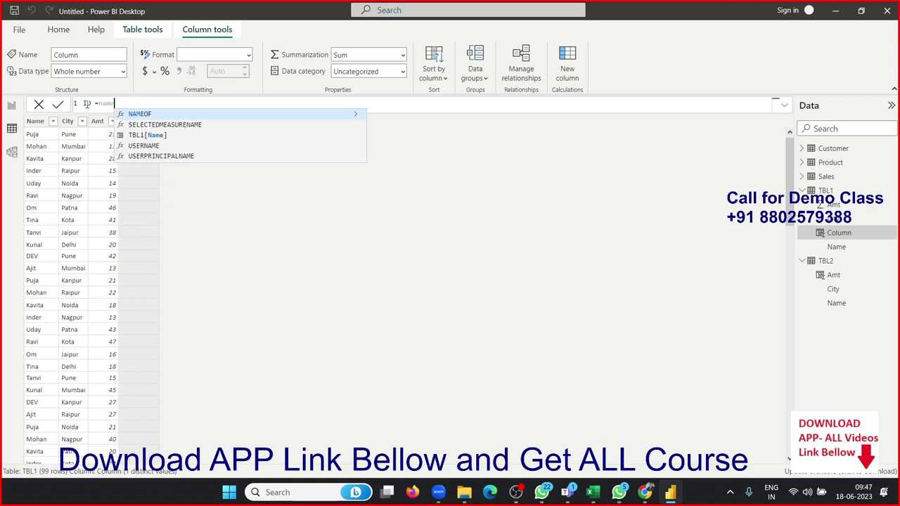
{"action": "key", "text": "Down"}
{"action": "key", "text": "Down"}
{"action": "key", "text": "Tab"}
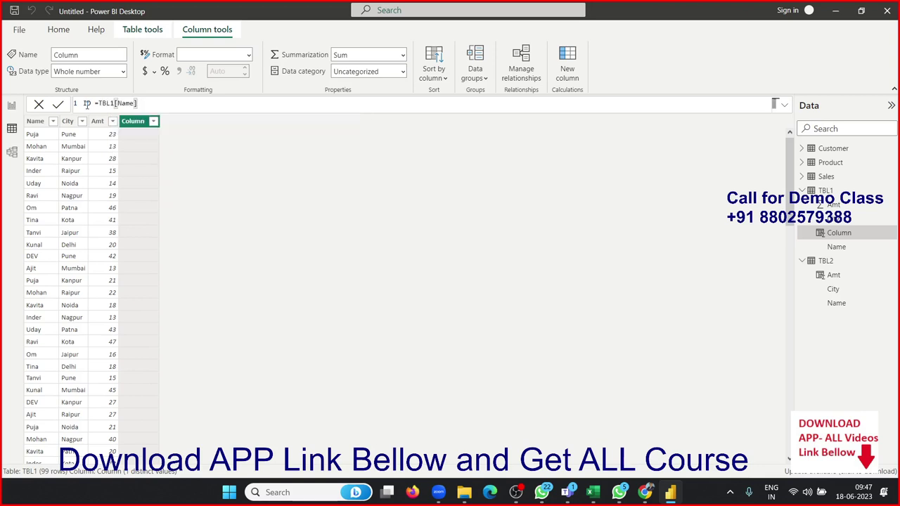
{"action": "type", "text": "&\""}
{"action": "type", "text": "-\""}
{"action": "type", "text": "&"}
{"action": "type", "text": "ci"}
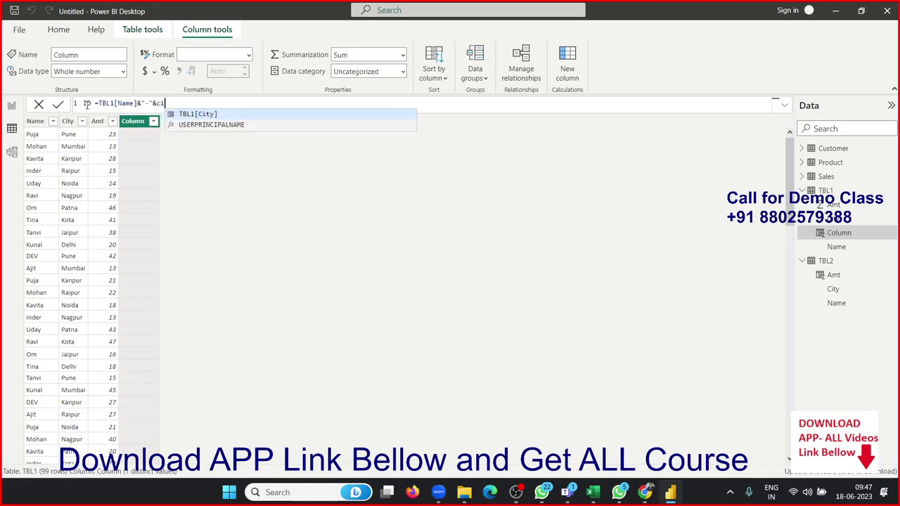
{"action": "type", "text": "ty"}
{"action": "key", "text": "Tab"}
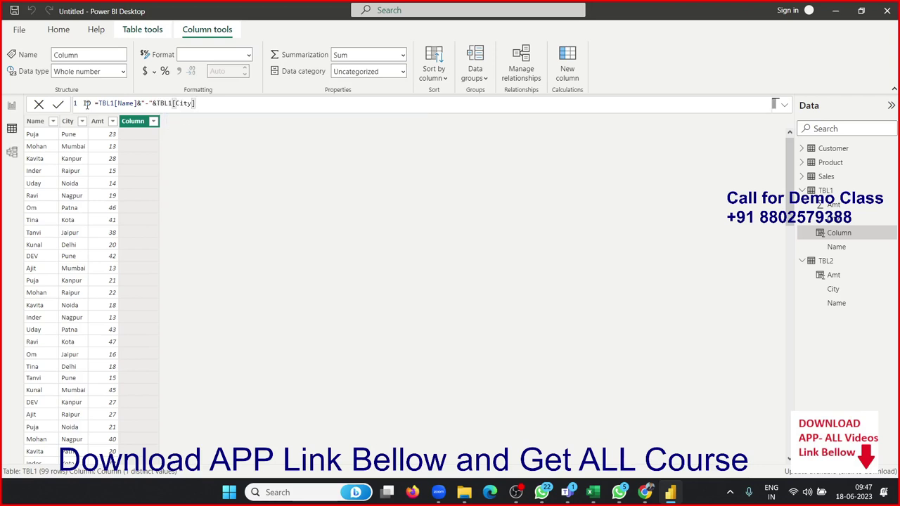
{"action": "key", "text": "Return"}
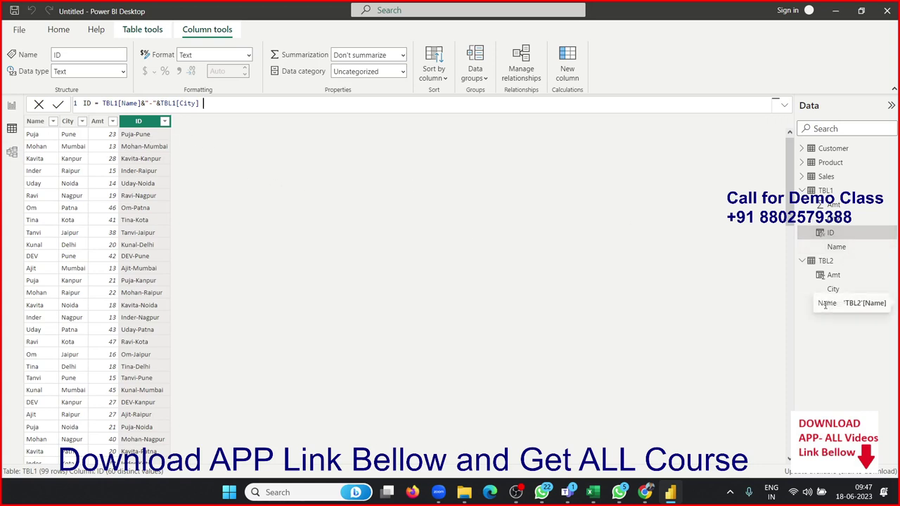
{"action": "left_click", "coordinate": [824, 261]}
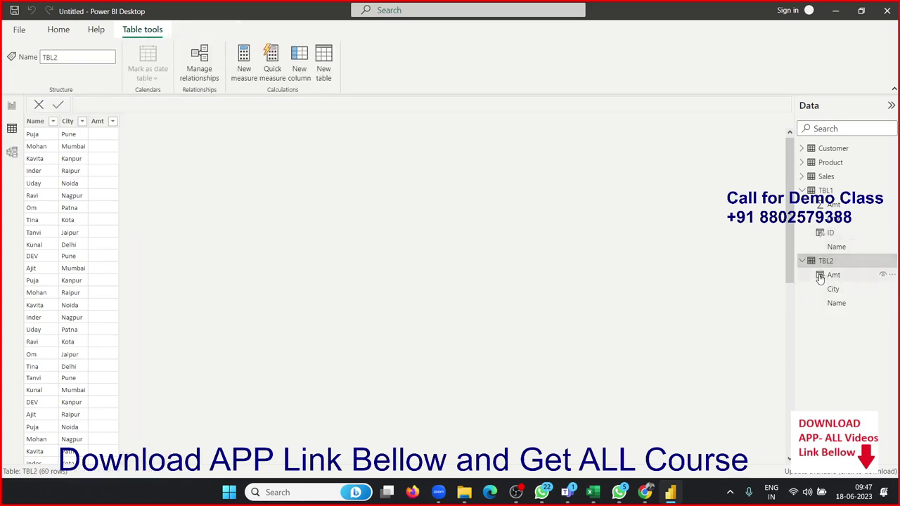
Start TBL2's Amt formula as LOOKUPVALUE(TBL1[Amt],TBL1[ID], ...)
{"action": "left_click", "coordinate": [833, 275]}
{"action": "left_click", "coordinate": [116, 103]}
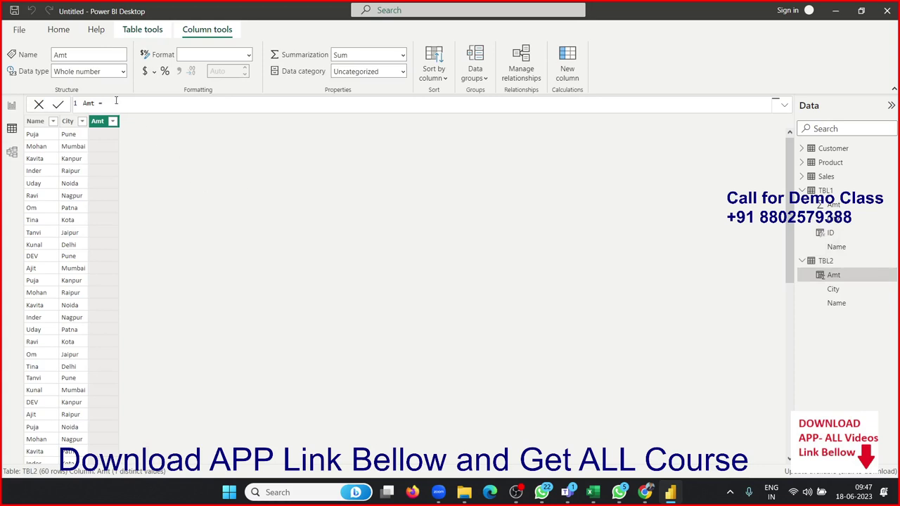
{"action": "type", "text": "loo"}
{"action": "key", "text": "Tab"}
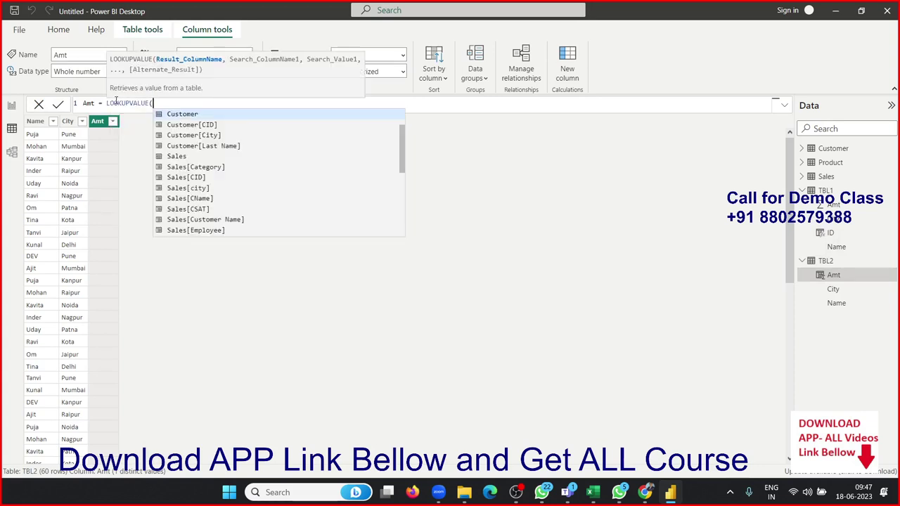
{"action": "key", "text": "Down"}
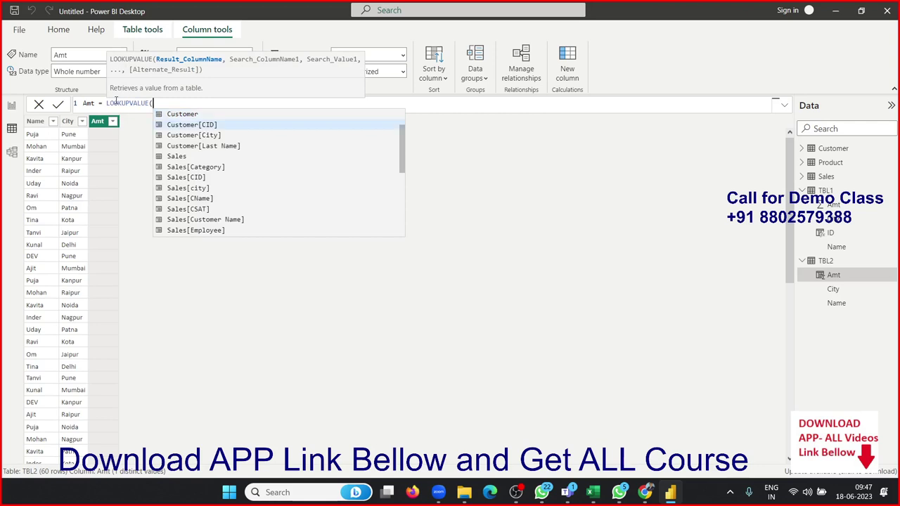
{"action": "key", "text": "Down"}
{"action": "key", "text": "Down"}
{"action": "key", "text": "Down"}
{"action": "key", "text": "Down"}
{"action": "type", "text": "amt"}
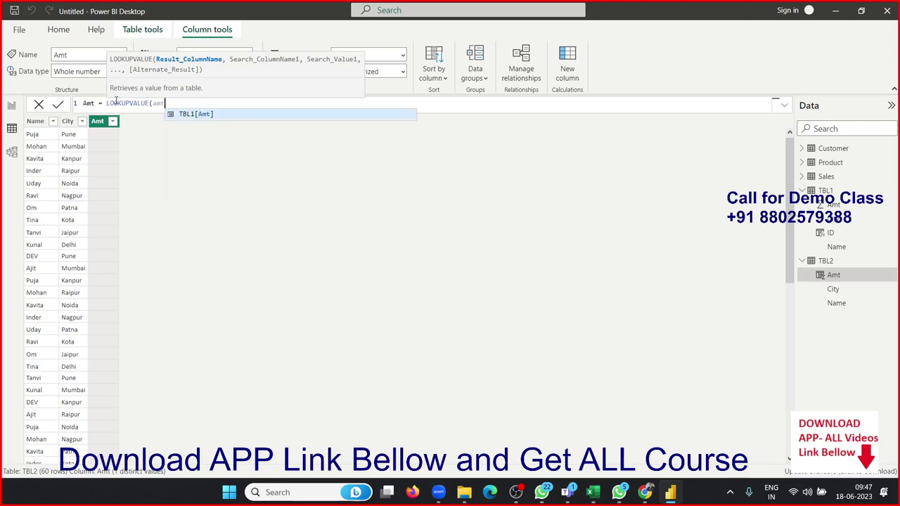
{"action": "key", "text": "Tab"}
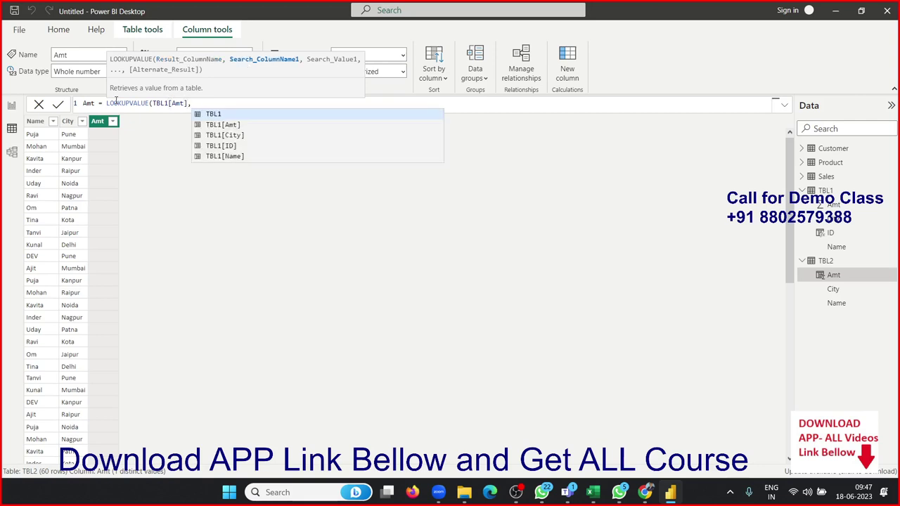
{"action": "key", "text": "Down"}
{"action": "key", "text": "Down"}
{"action": "key", "text": "Down"}
{"action": "key", "text": "Tab"}
Finish the search value as TBL2[Name]&"-"&TBL2[City] and commit the formula
{"action": "type", "text": ","}
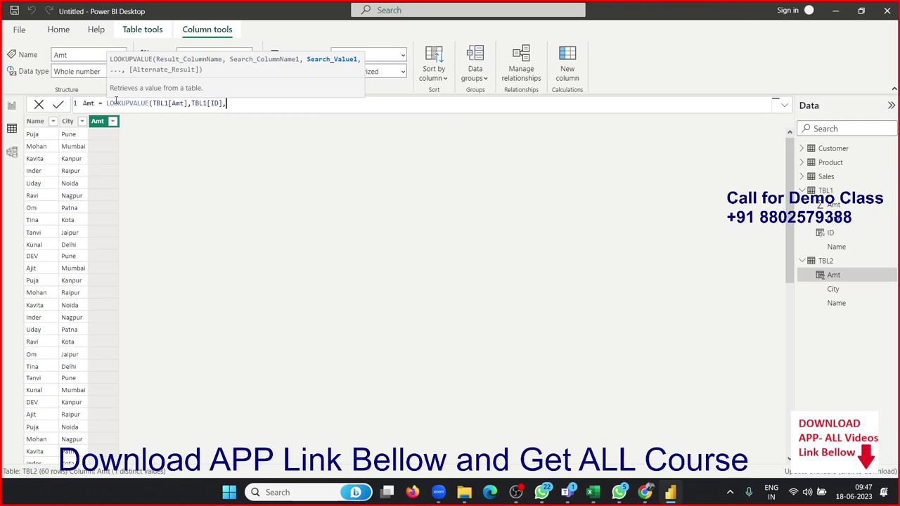
{"action": "type", "text": "name"}
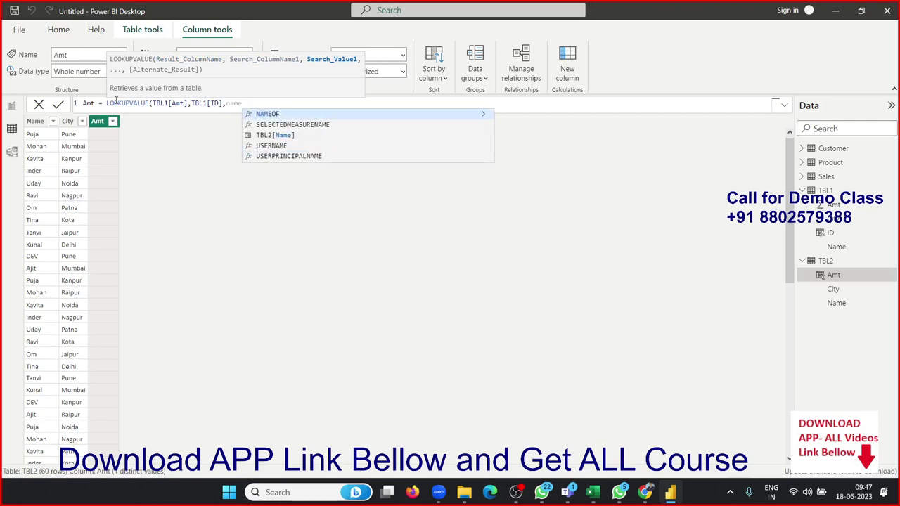
{"action": "key", "text": "Down"}
{"action": "key", "text": "Down"}
{"action": "key", "text": "Tab"}
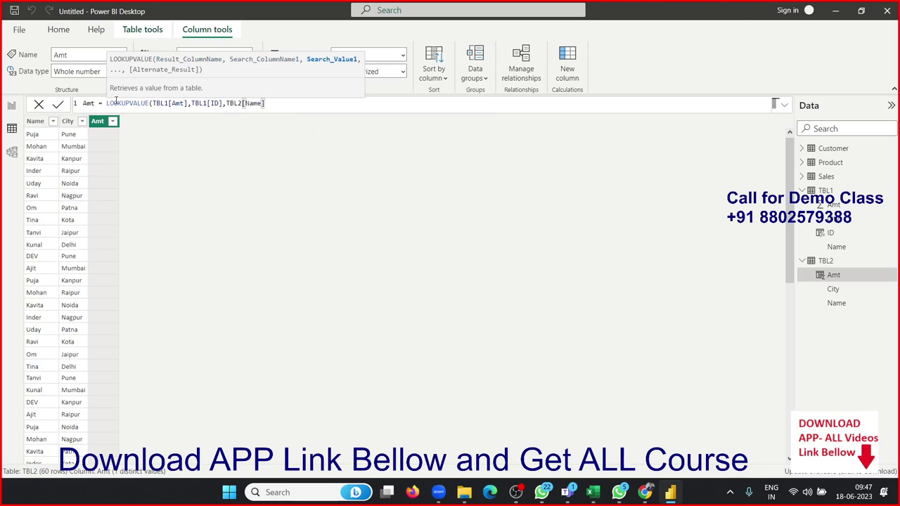
{"action": "type", "text": "&"}
{"action": "type", "text": "\"-"}
{"action": "type", "text": "\""}
{"action": "type", "text": "&"}
{"action": "type", "text": "TBL2[C"}
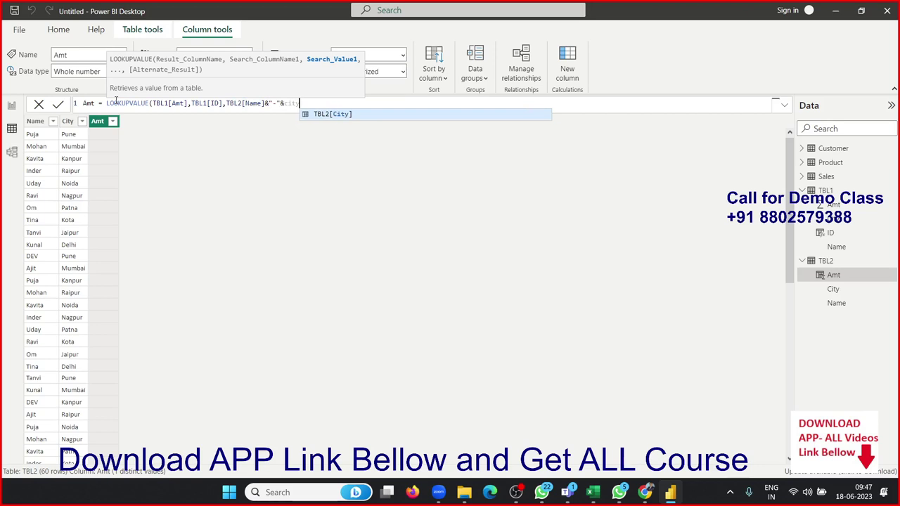
{"action": "key", "text": "Tab"}
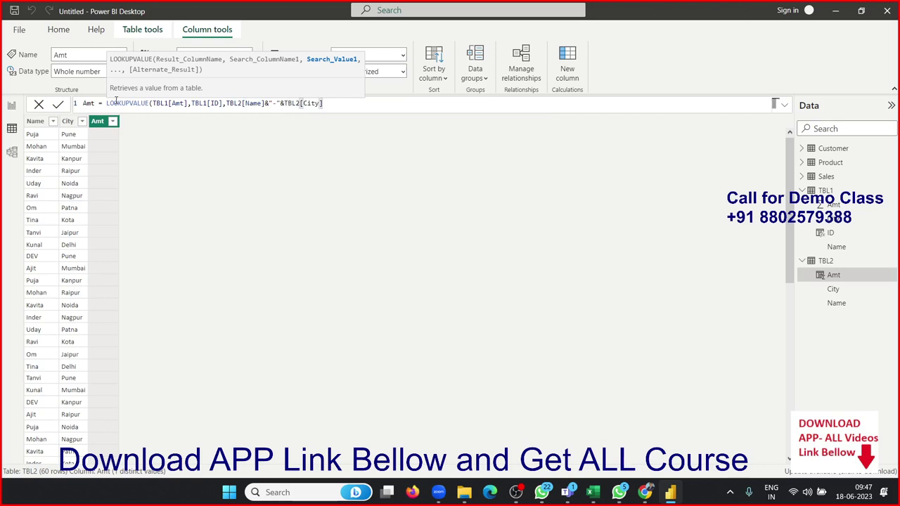
{"action": "type", "text": ")"}
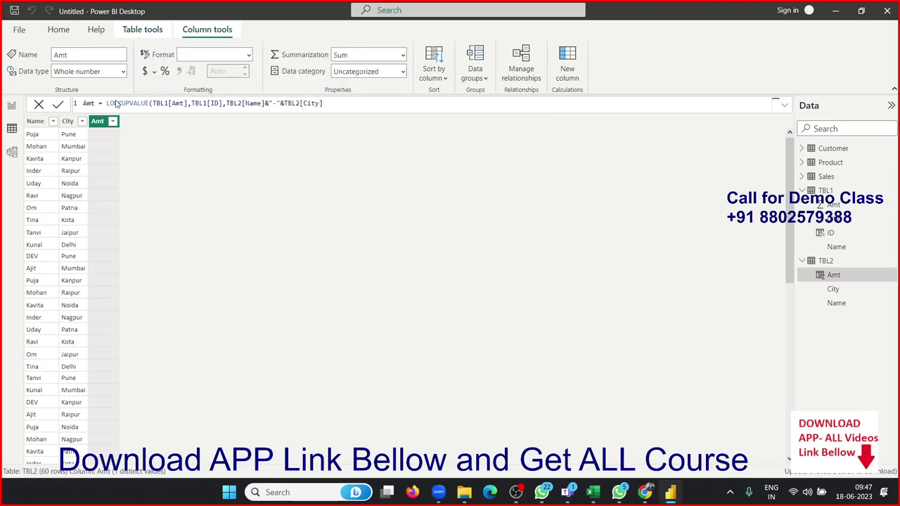
{"action": "key", "text": "Return"}
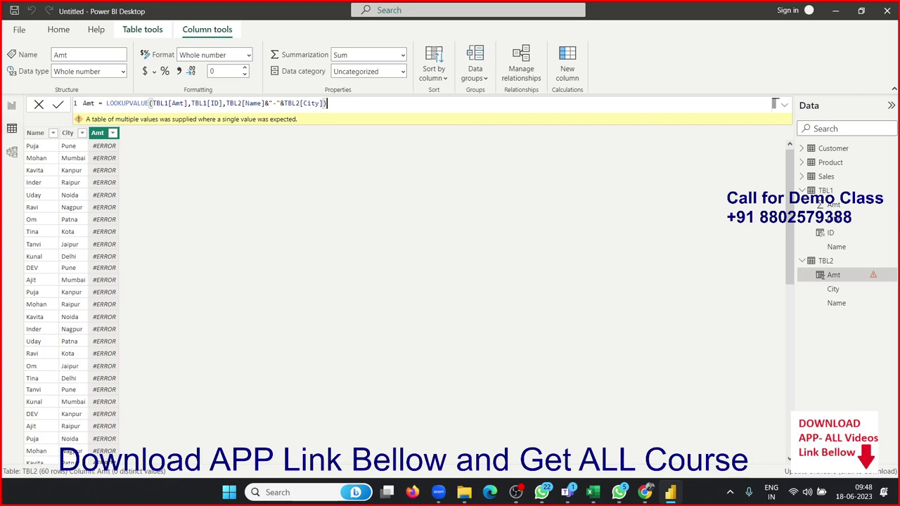
Switch to the Product table to view its 23 products with PID, Product Name and MRP
{"action": "left_click", "coordinate": [831, 162]}
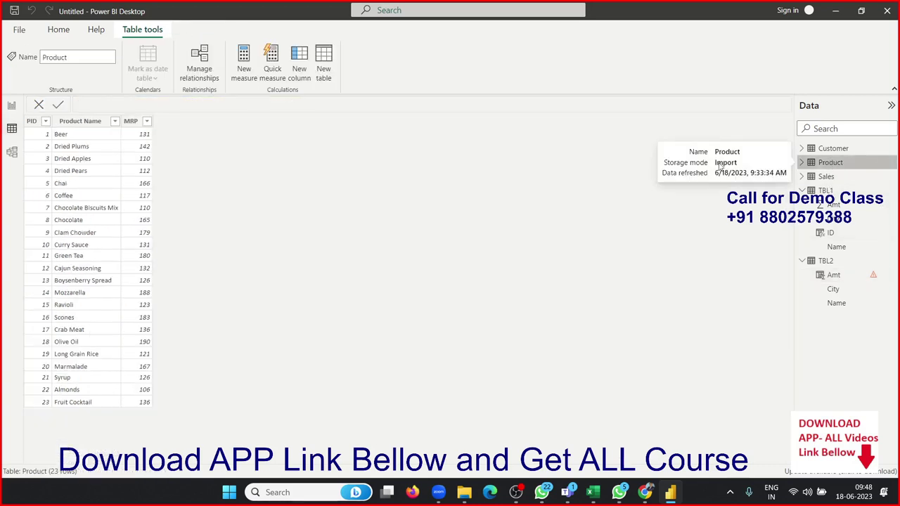